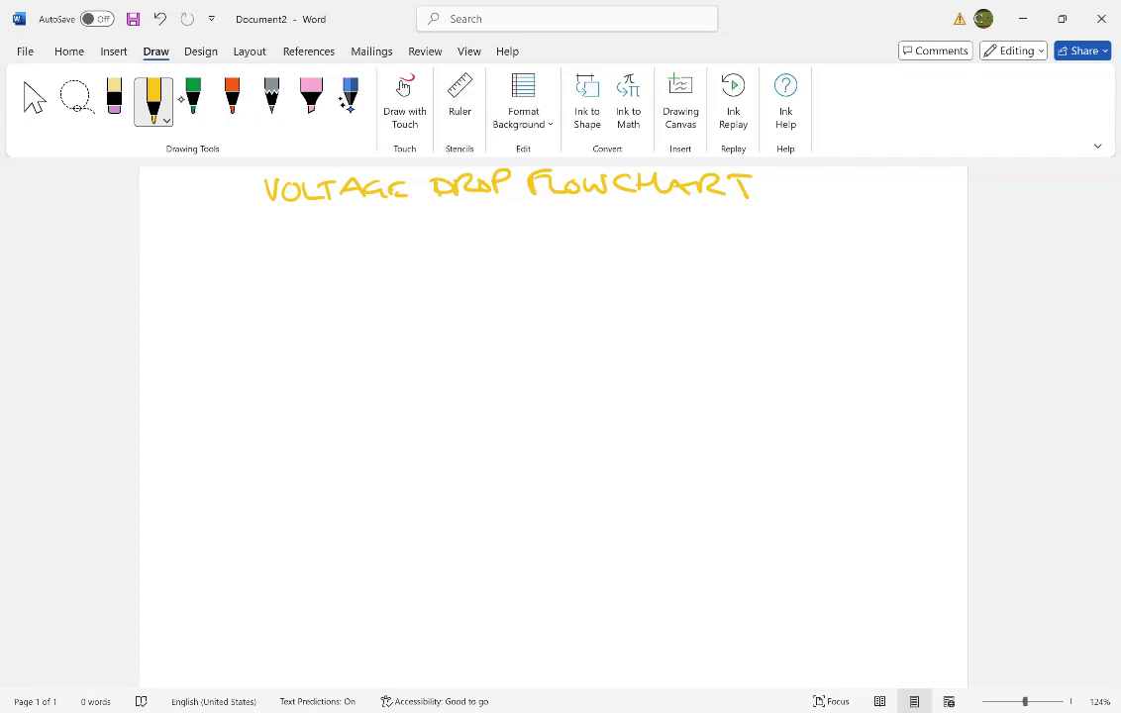
Handwrite "Eg: WHAT IS MAX LENGTH." in yellow beneath the "VOLTAGE DROP FLOWCHART" title.
drag(311, 214, 315, 234)
mouse_move(310, 217)
mouse_down()
mouse_move(330, 212)
mouse_move(326, 223)
mouse_up()
drag(315, 234, 329, 231)
mouse_move(345, 222)
mouse_down()
mouse_move(331, 244)
mouse_move(395, 212)
mouse_up()
mouse_move(400, 211)
mouse_down()
mouse_move(401, 227)
mouse_move(414, 218)
mouse_up()
drag(415, 210, 416, 226)
drag(422, 226, 435, 219)
mouse_move(450, 211)
mouse_down()
mouse_move(452, 224)
mouse_move(467, 209)
mouse_up()
mouse_move(487, 206)
mouse_down()
mouse_move(489, 225)
mouse_move(565, 206)
mouse_move(573, 223)
mouse_up()
drag(576, 224, 591, 207)
mouse_move(597, 206)
mouse_down()
mouse_move(604, 222)
mouse_move(594, 222)
mouse_up()
mouse_move(628, 205)
mouse_down()
mouse_move(630, 220)
mouse_move(666, 206)
mouse_up()
drag(670, 208, 709, 216)
drag(718, 203, 723, 220)
drag(710, 206, 733, 204)
mouse_move(735, 204)
mouse_down()
mouse_move(735, 222)
mouse_move(751, 212)
mouse_up()
drag(750, 200, 753, 223)
click(763, 221)
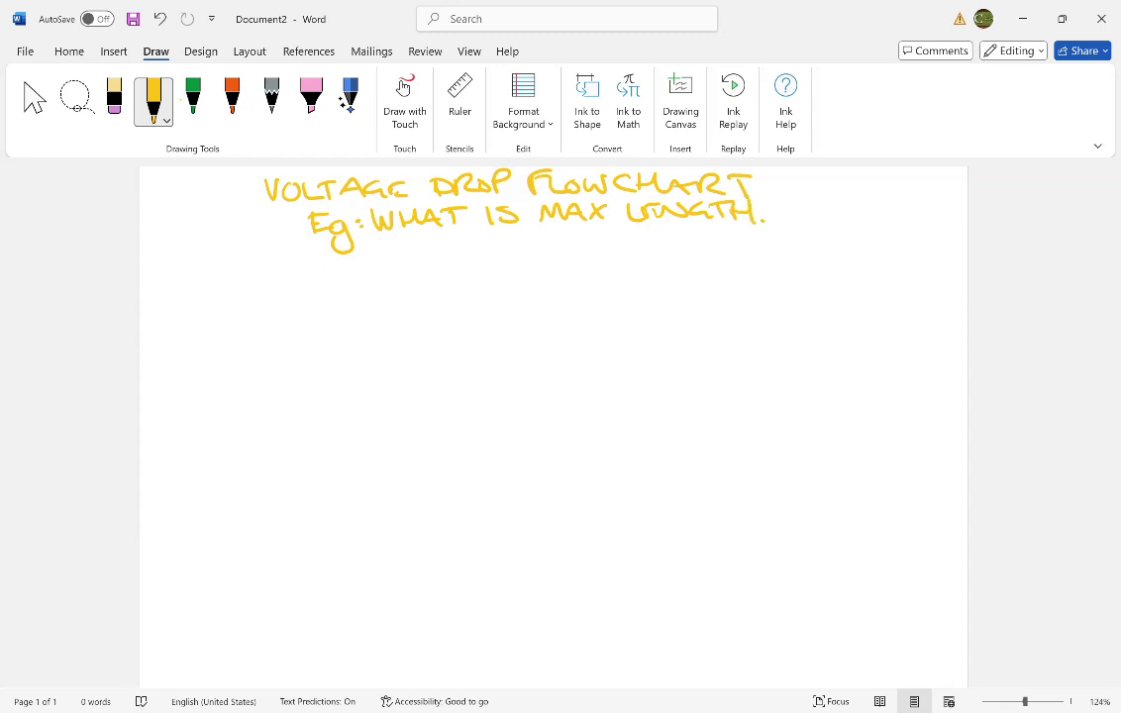
Recolour the green pen to turquoise and handwrite "GO TO TABLE D3" below the example question.
click(192, 99)
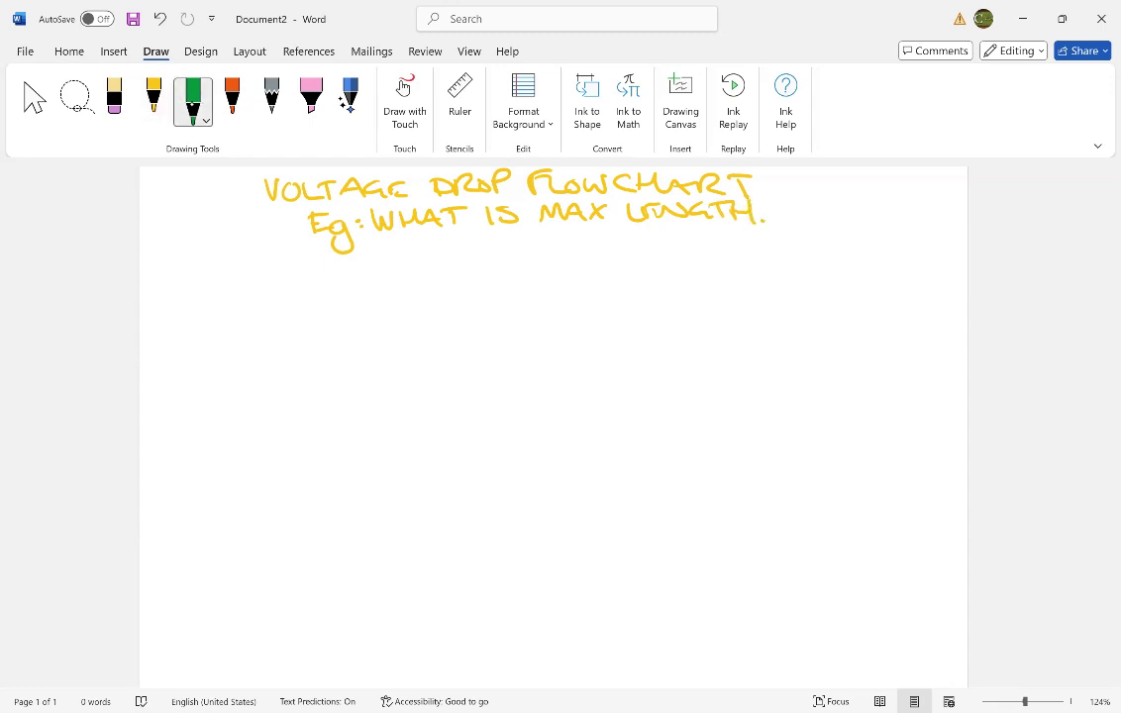
click(193, 99)
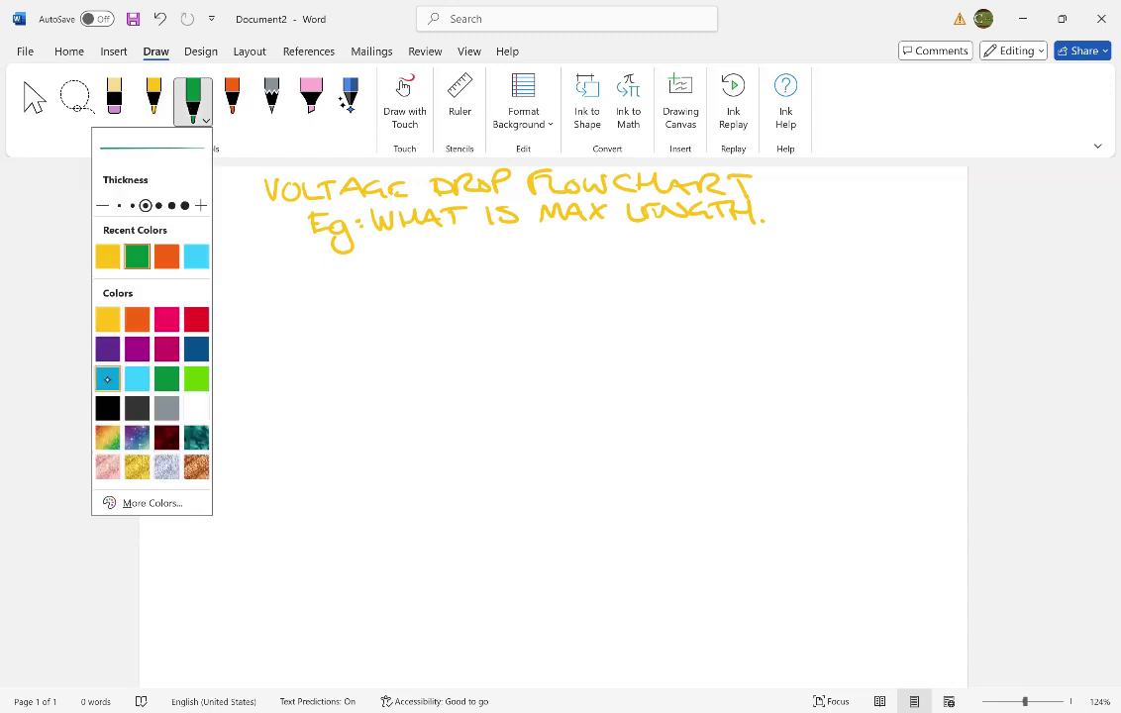
click(107, 380)
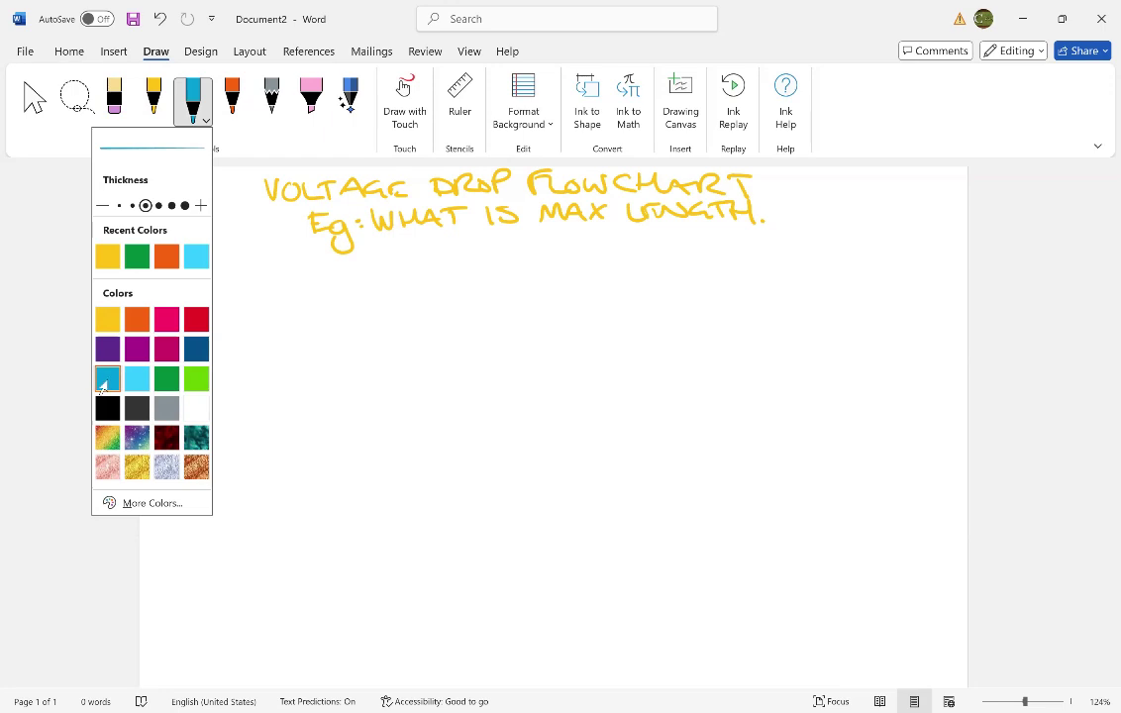
click(242, 246)
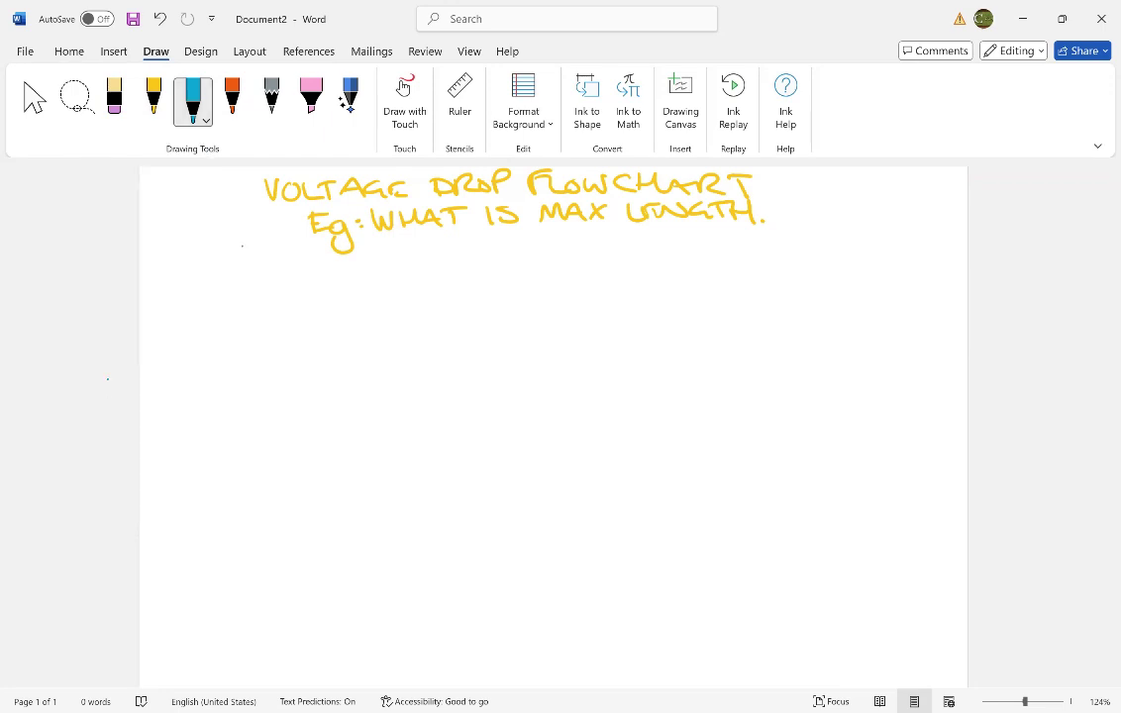
mouse_move(468, 241)
mouse_down()
mouse_move(458, 262)
mouse_move(470, 257)
mouse_up()
mouse_move(485, 245)
mouse_down()
mouse_move(520, 260)
mouse_move(531, 244)
mouse_up()
drag(540, 246, 562, 259)
drag(553, 243, 572, 240)
drag(570, 259, 583, 251)
drag(592, 240, 590, 256)
drag(591, 241, 595, 260)
mouse_move(608, 240)
mouse_down()
mouse_move(608, 258)
mouse_move(640, 256)
mouse_up()
mouse_move(504, 269)
mouse_down()
mouse_move(504, 286)
mouse_move(528, 287)
mouse_up()
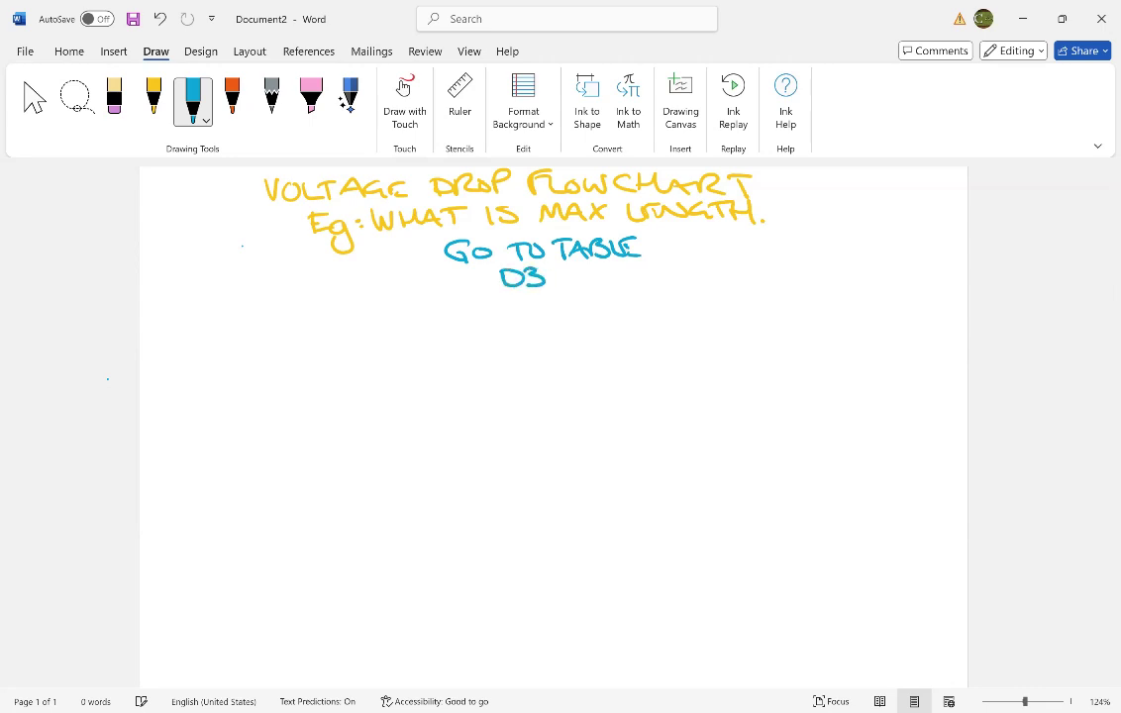
Draw a turquoise box around the "GO TO TABLE D3" text.
drag(436, 236, 647, 226)
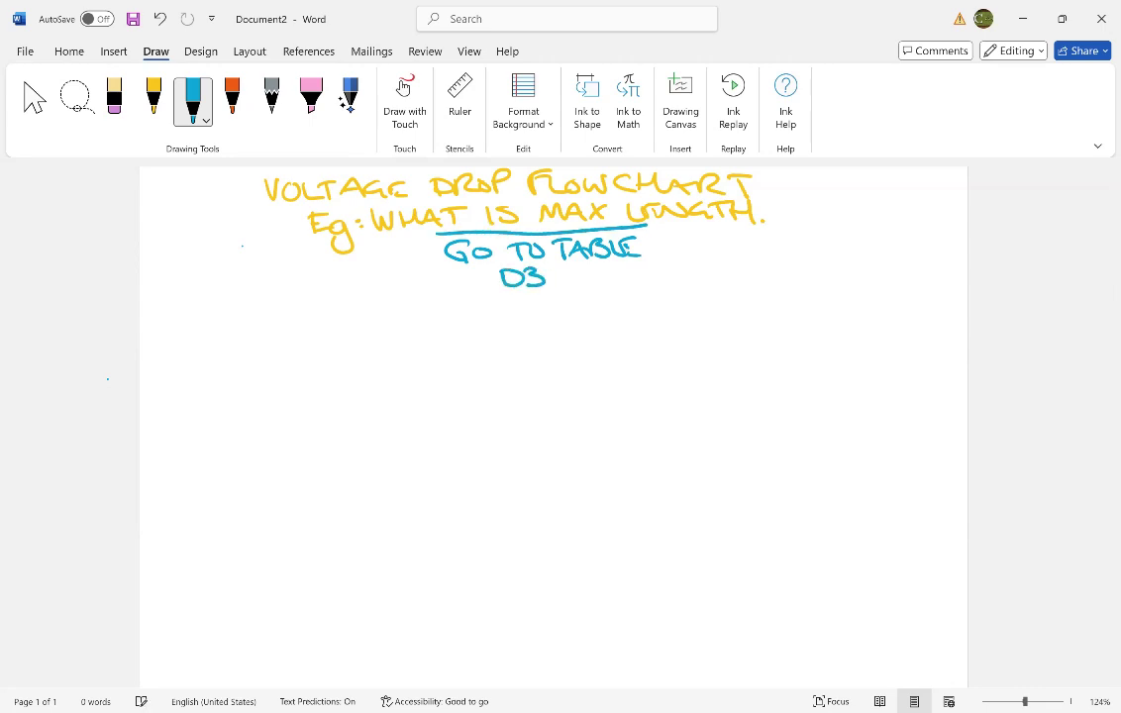
drag(449, 296, 666, 278)
mouse_move(648, 223)
mouse_down()
mouse_move(672, 244)
mouse_move(660, 283)
mouse_up()
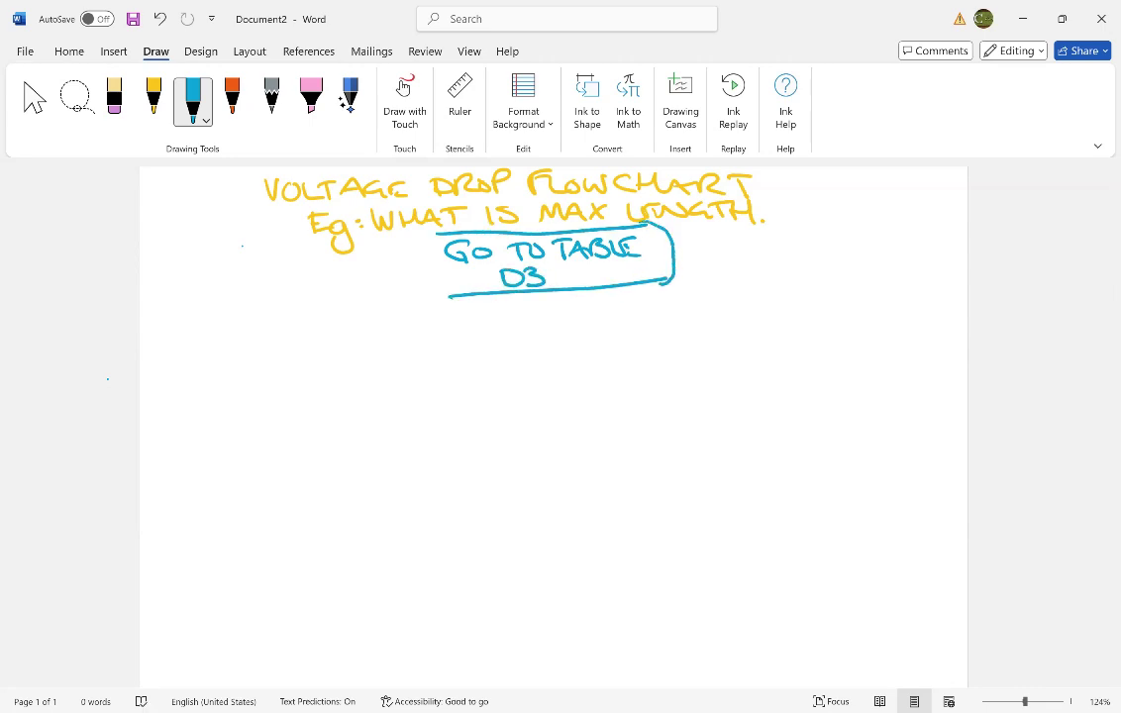
drag(436, 236, 449, 296)
Draw a downward arrow from the "GO TO TABLE D3" box and label it "Look at note 1.".
mouse_move(526, 293)
mouse_down()
mouse_move(527, 332)
mouse_move(562, 308)
mouse_up()
drag(574, 306, 586, 319)
mouse_move(598, 301)
mouse_down()
mouse_move(600, 318)
mouse_move(632, 315)
mouse_up()
drag(624, 303, 671, 303)
mouse_move(684, 289)
mouse_down()
mouse_move(685, 309)
mouse_move(689, 296)
mouse_up()
drag(693, 305, 735, 308)
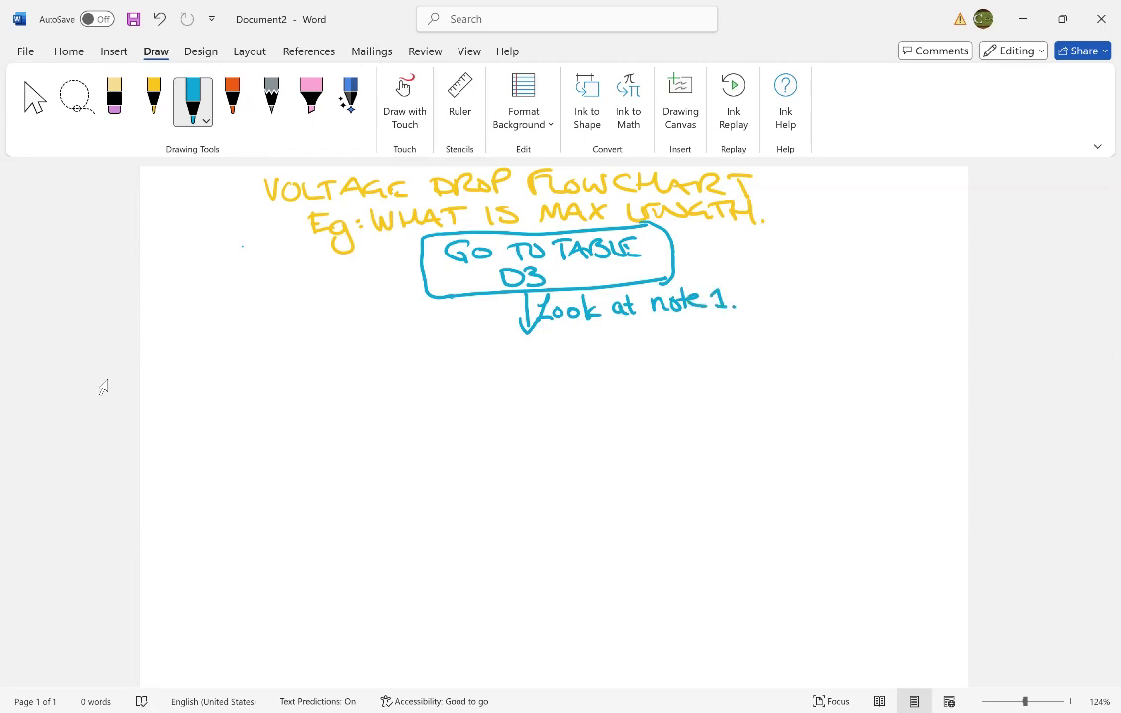
Recolour the turquoise pen to light blue and start the equation below the arrow with "1000 [m/km]".
click(193, 99)
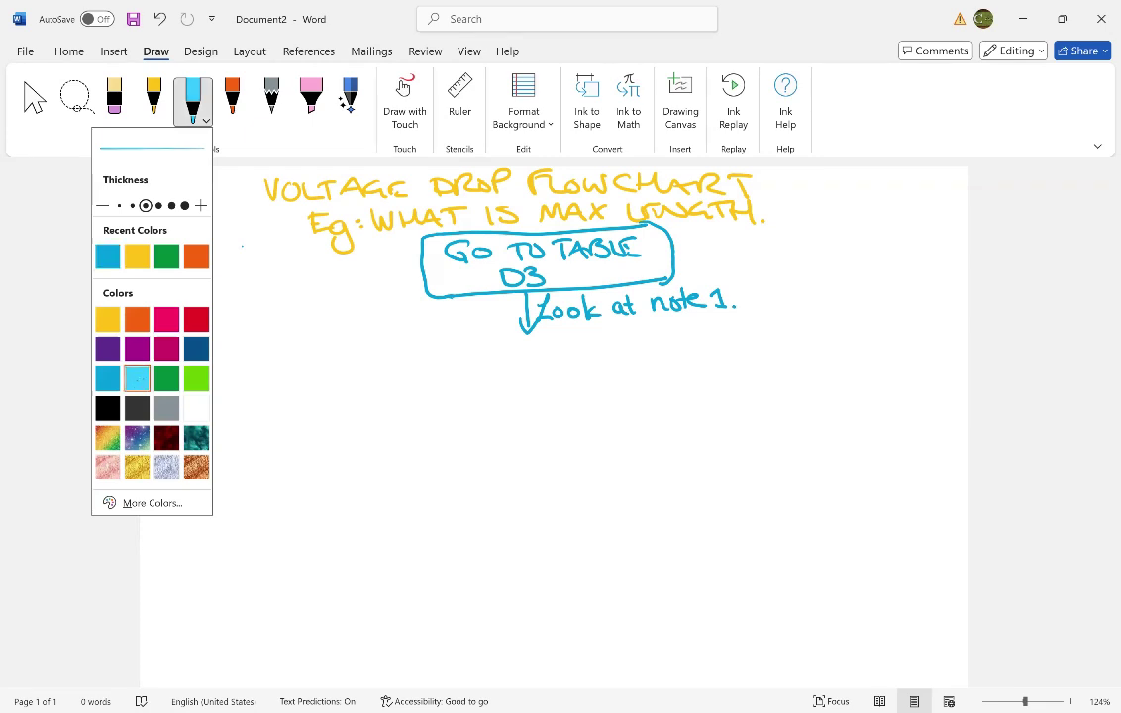
click(138, 379)
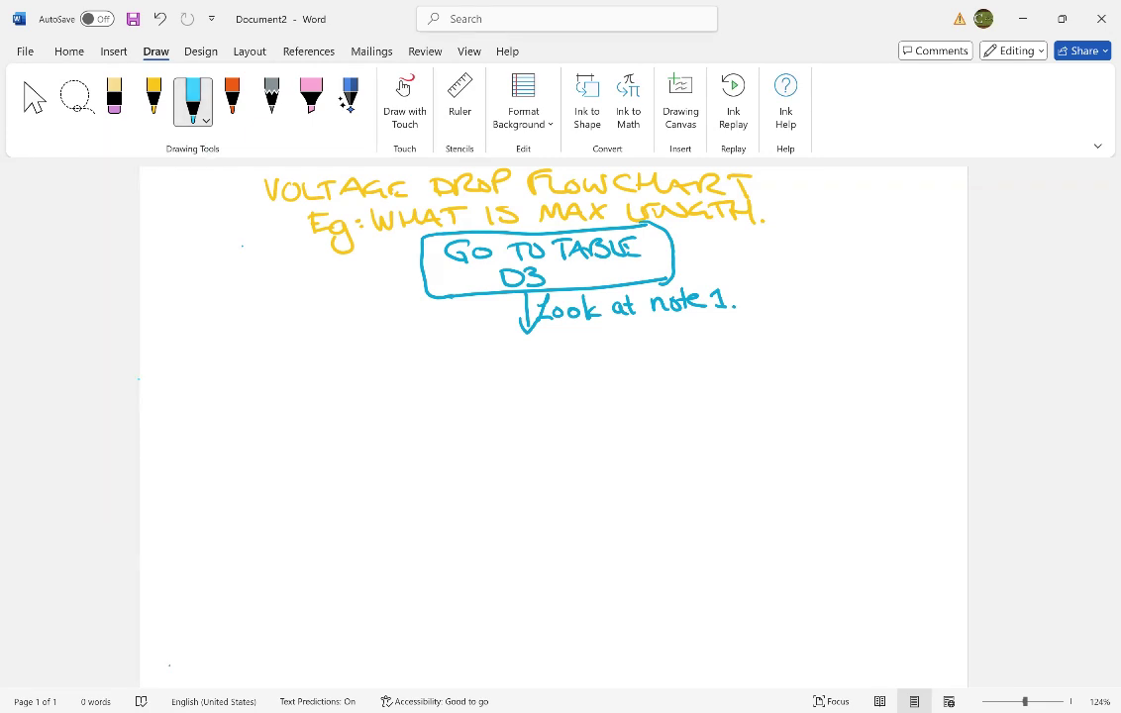
mouse_move(293, 355)
mouse_down()
mouse_move(293, 375)
mouse_move(312, 356)
mouse_move(390, 346)
mouse_move(403, 383)
mouse_move(399, 355)
mouse_move(432, 362)
mouse_up()
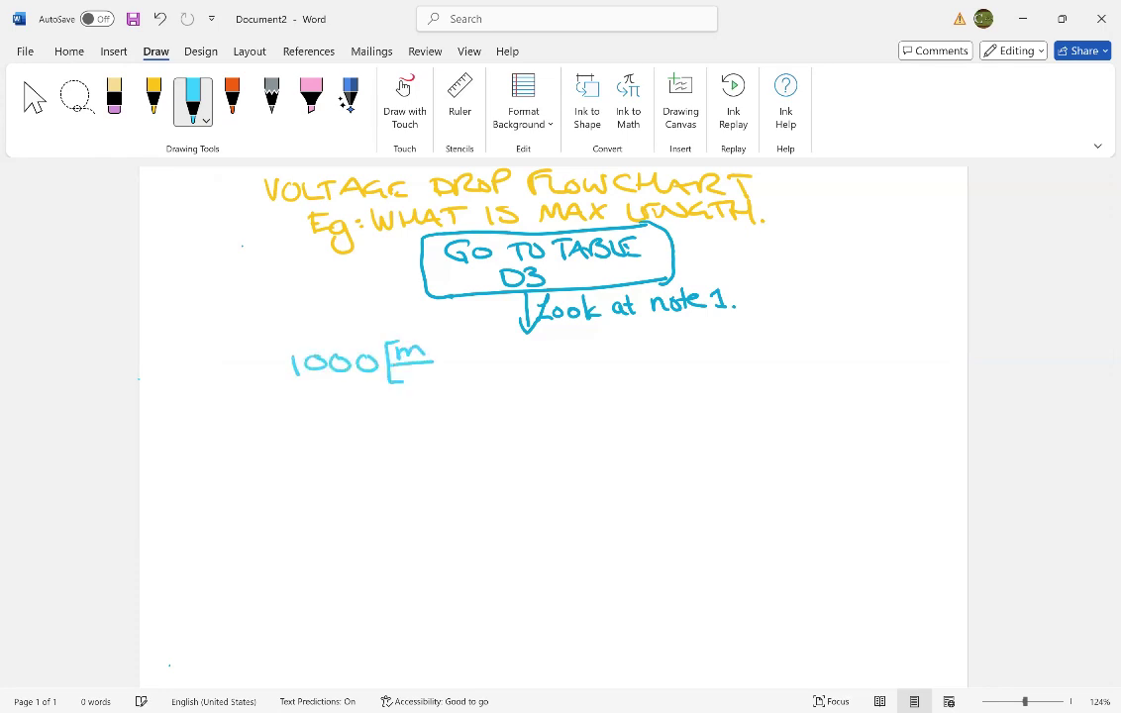
drag(400, 368, 411, 381)
drag(414, 373, 436, 387)
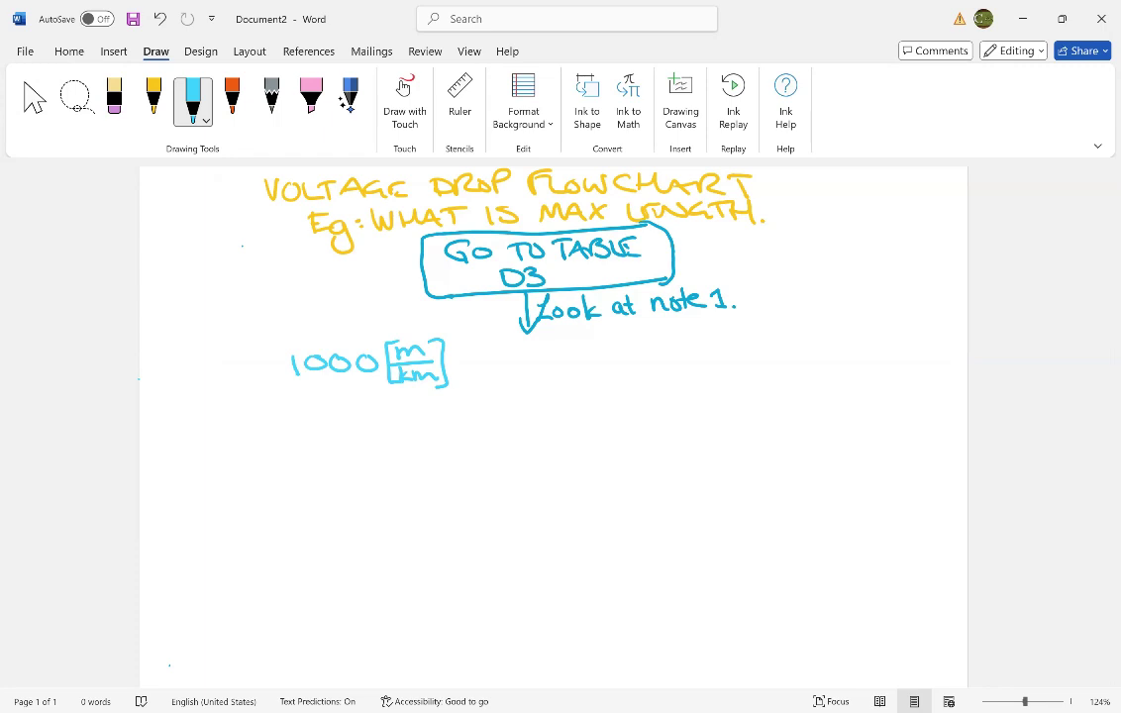
Continue the equation with "V" subscript "drop" and its unit "[V]", removing the stray stroke after the V.
mouse_move(453, 349)
mouse_down()
mouse_move(462, 373)
mouse_move(475, 347)
mouse_move(487, 383)
mouse_up()
click(117, 95)
key(ctrl+z)
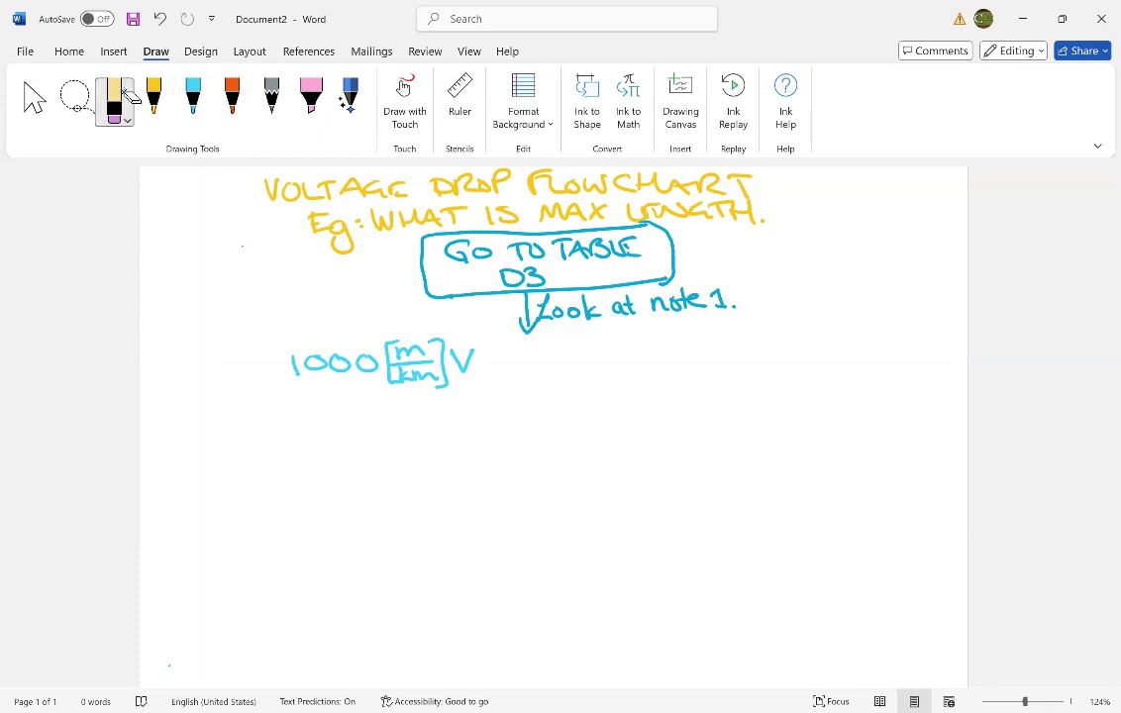
click(192, 97)
mouse_move(480, 364)
mouse_down()
mouse_move(480, 380)
mouse_move(499, 372)
mouse_move(508, 391)
mouse_up()
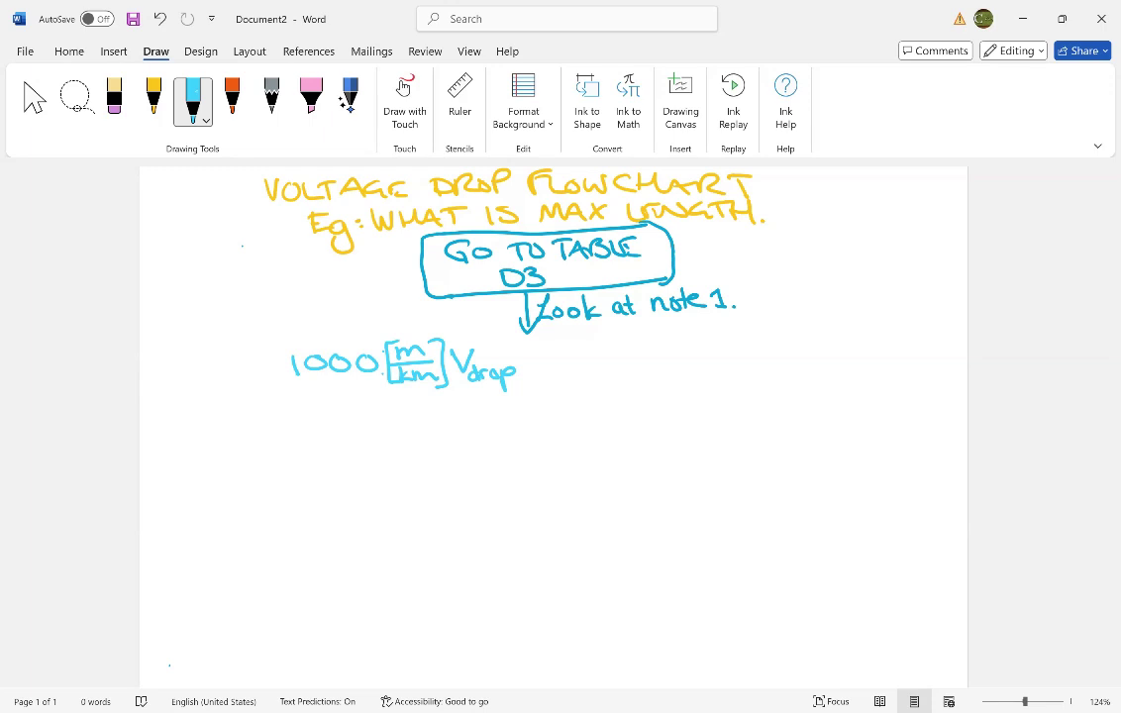
mouse_move(529, 345)
mouse_down()
mouse_move(529, 379)
mouse_move(539, 355)
mouse_move(546, 382)
mouse_up()
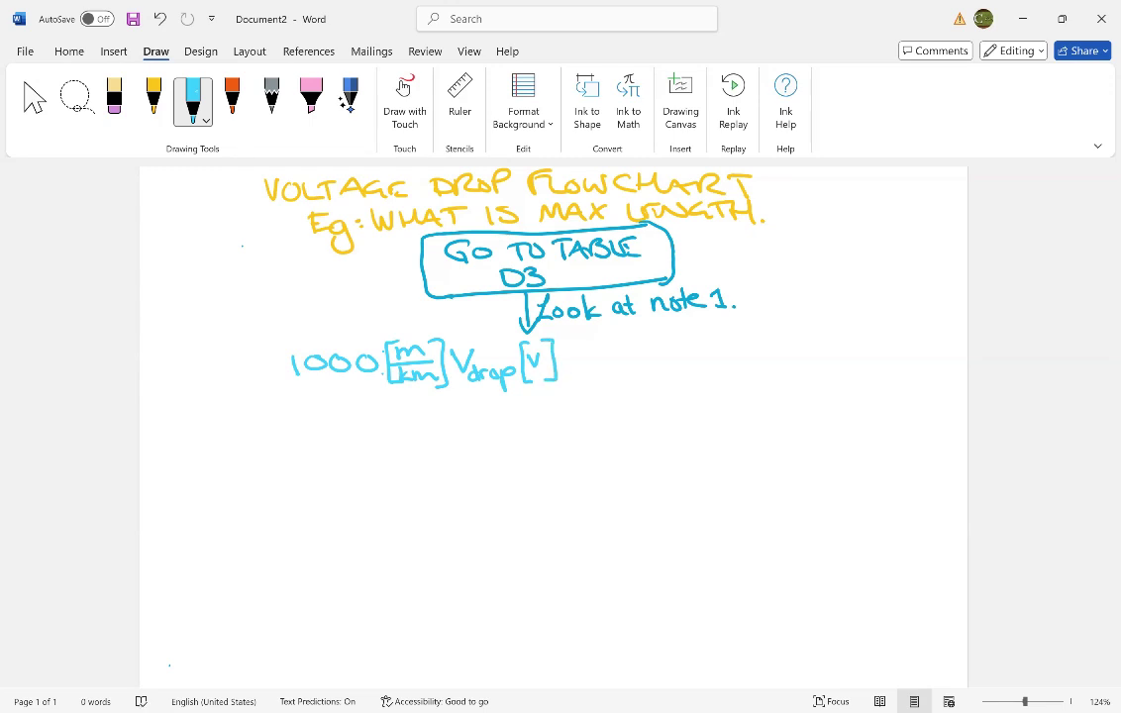
Continue the equation with "= K" subscript "derated by note 3" and the unit "[Ω/km]".
mouse_move(562, 354)
mouse_down()
mouse_move(584, 373)
mouse_move(641, 376)
mouse_up()
drag(636, 366, 652, 374)
drag(658, 357, 654, 376)
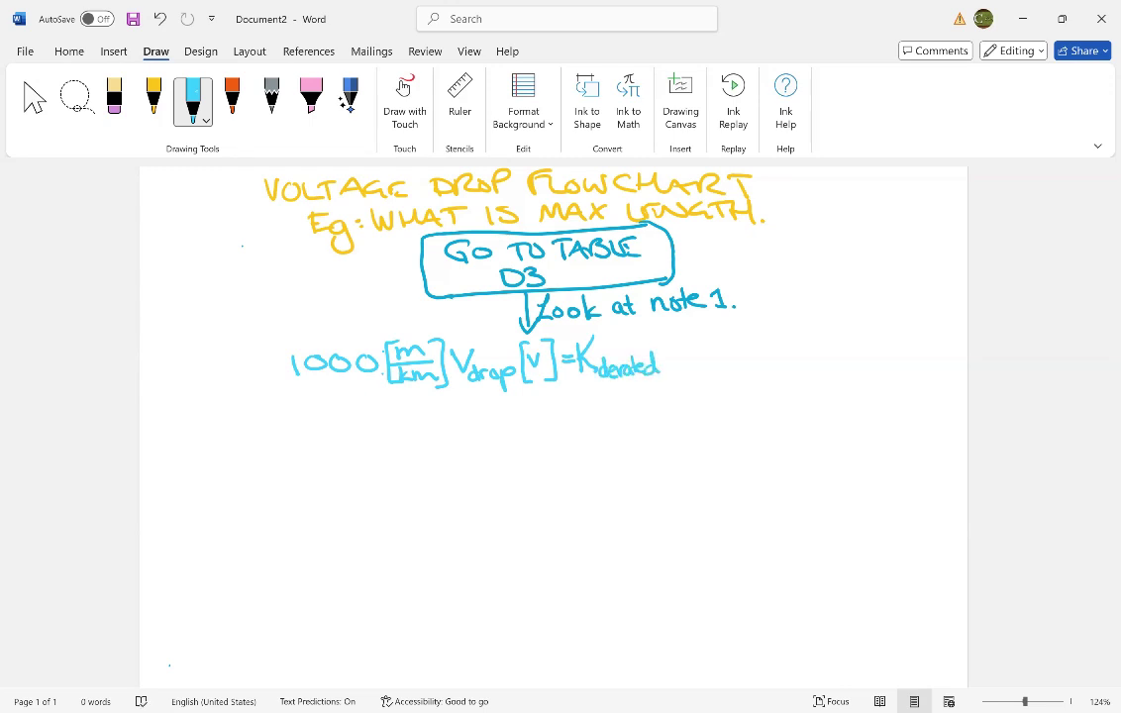
mouse_move(600, 382)
mouse_down()
mouse_move(616, 405)
mouse_move(637, 386)
mouse_move(648, 394)
mouse_up()
drag(652, 389, 667, 394)
click(683, 394)
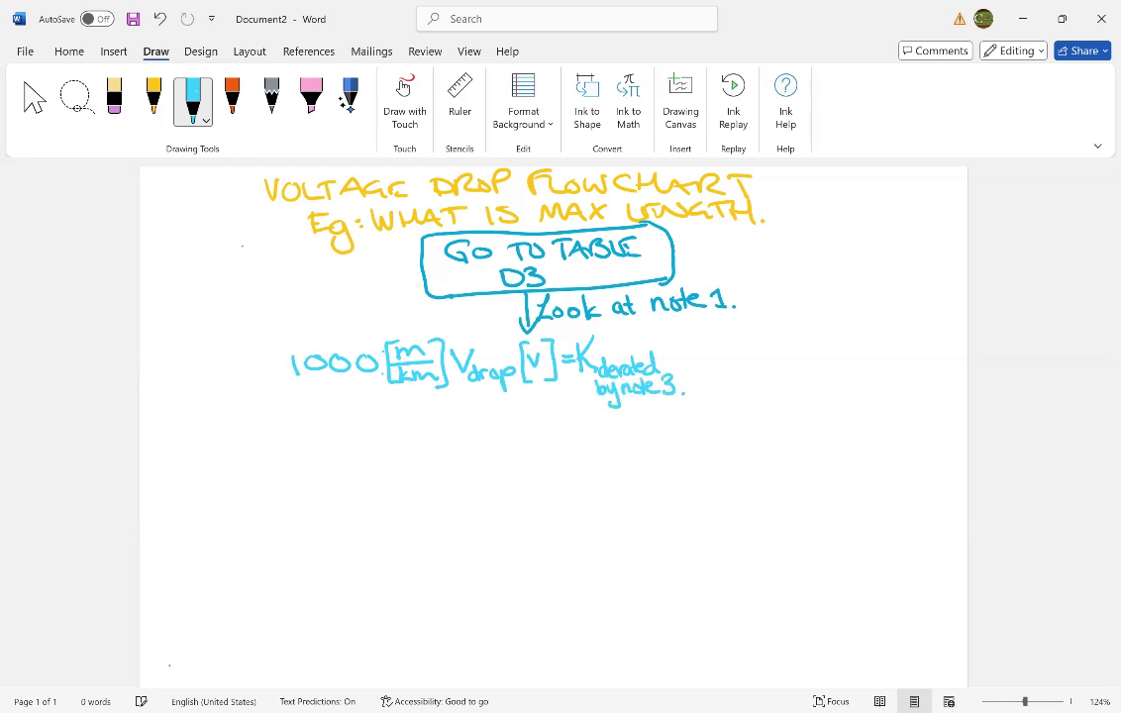
mouse_move(691, 337)
mouse_down()
mouse_move(681, 361)
mouse_move(696, 384)
mouse_move(702, 339)
mouse_move(720, 357)
mouse_move(695, 381)
mouse_up()
drag(704, 365, 721, 391)
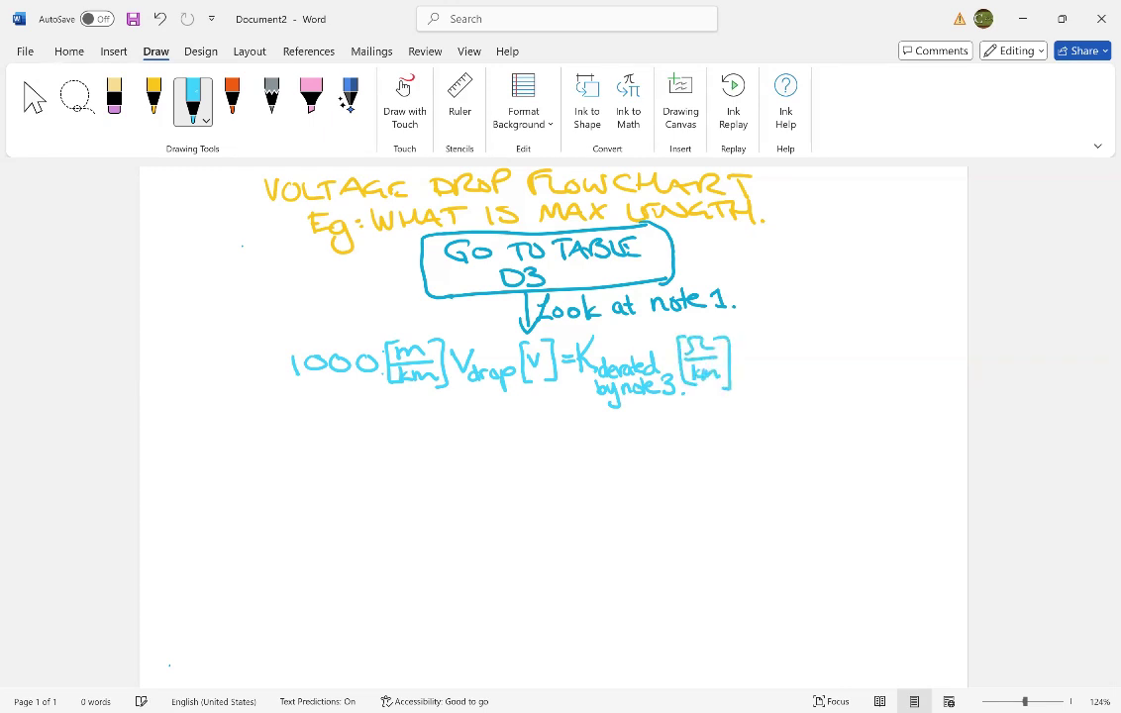
Complete the right side of the equation with "f" subscript "note 2", "I [A]" and "L [m]".
mouse_move(760, 346)
mouse_down()
mouse_move(737, 382)
mouse_move(753, 363)
mouse_move(763, 375)
mouse_up()
mouse_move(768, 367)
mouse_down()
mouse_move(769, 383)
mouse_move(774, 373)
mouse_up()
drag(773, 380, 769, 397)
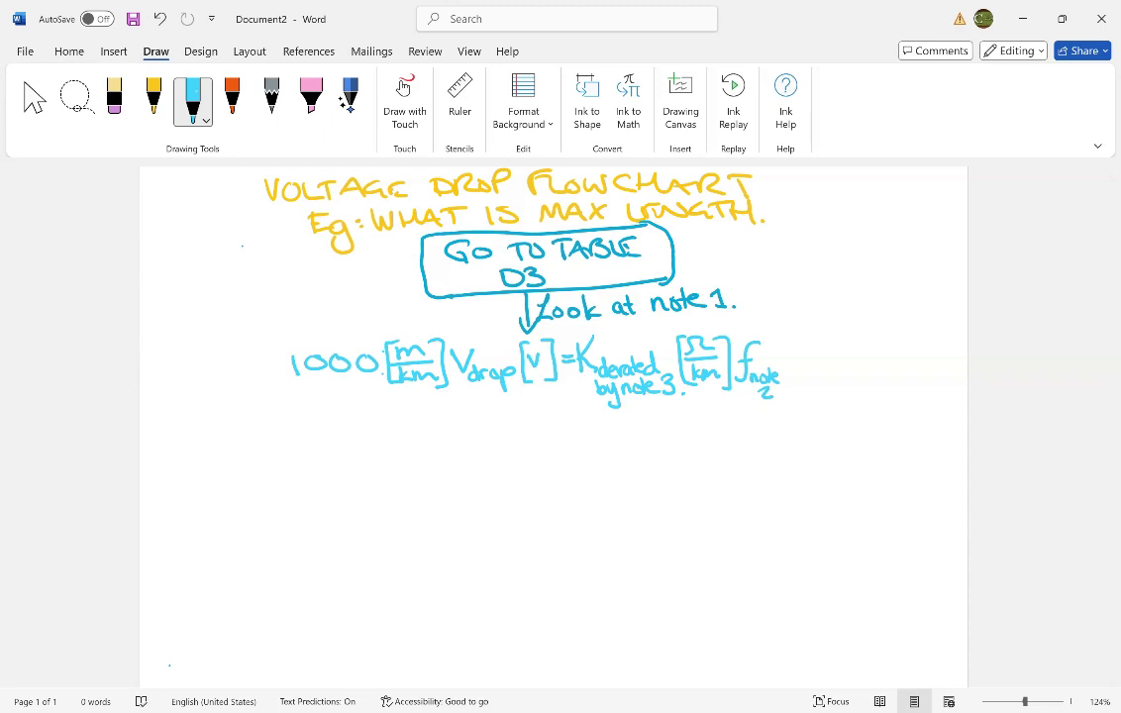
mouse_move(801, 343)
mouse_down()
mouse_move(798, 369)
mouse_move(808, 341)
mouse_up()
mouse_move(790, 368)
mouse_down()
mouse_move(822, 374)
mouse_move(831, 360)
mouse_up()
mouse_move(835, 343)
mouse_down()
mouse_move(846, 346)
mouse_move(840, 375)
mouse_move(874, 365)
mouse_up()
mouse_move(877, 341)
mouse_down()
mouse_move(889, 340)
mouse_move(877, 368)
mouse_up()
mouse_move(877, 367)
mouse_down()
mouse_move(909, 362)
mouse_move(909, 376)
mouse_up()
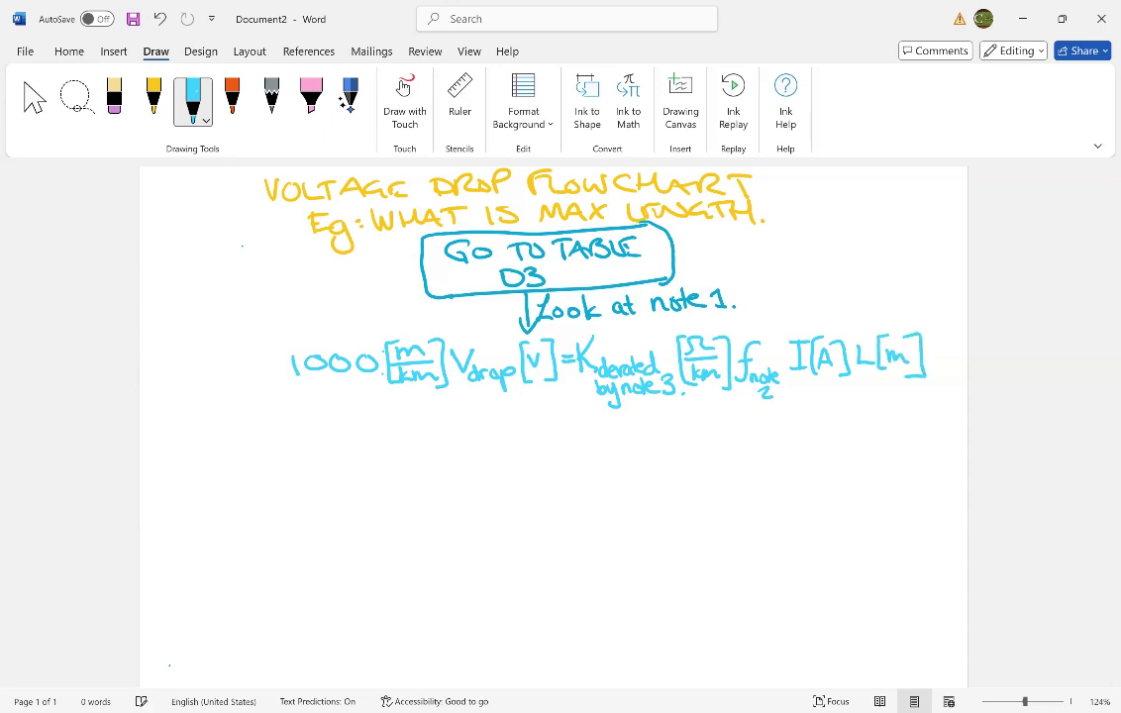
Strike through the cancelling m and km units in yellow and box the "1000 [m/km]" term.
click(154, 96)
click(154, 99)
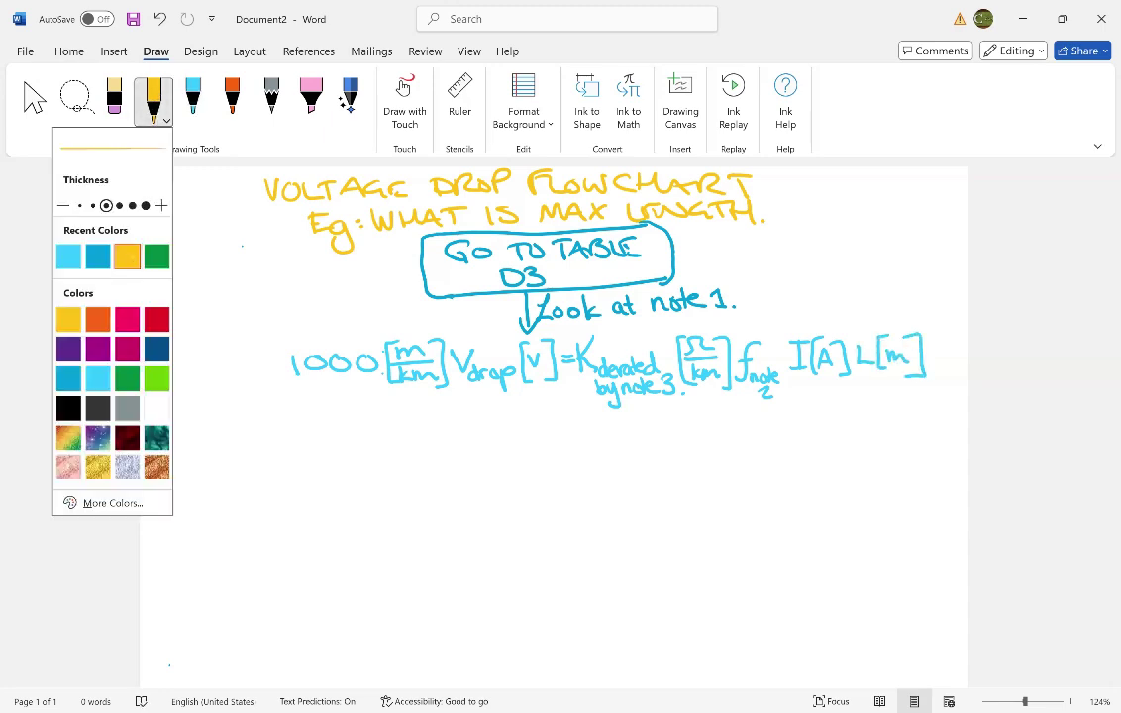
click(128, 259)
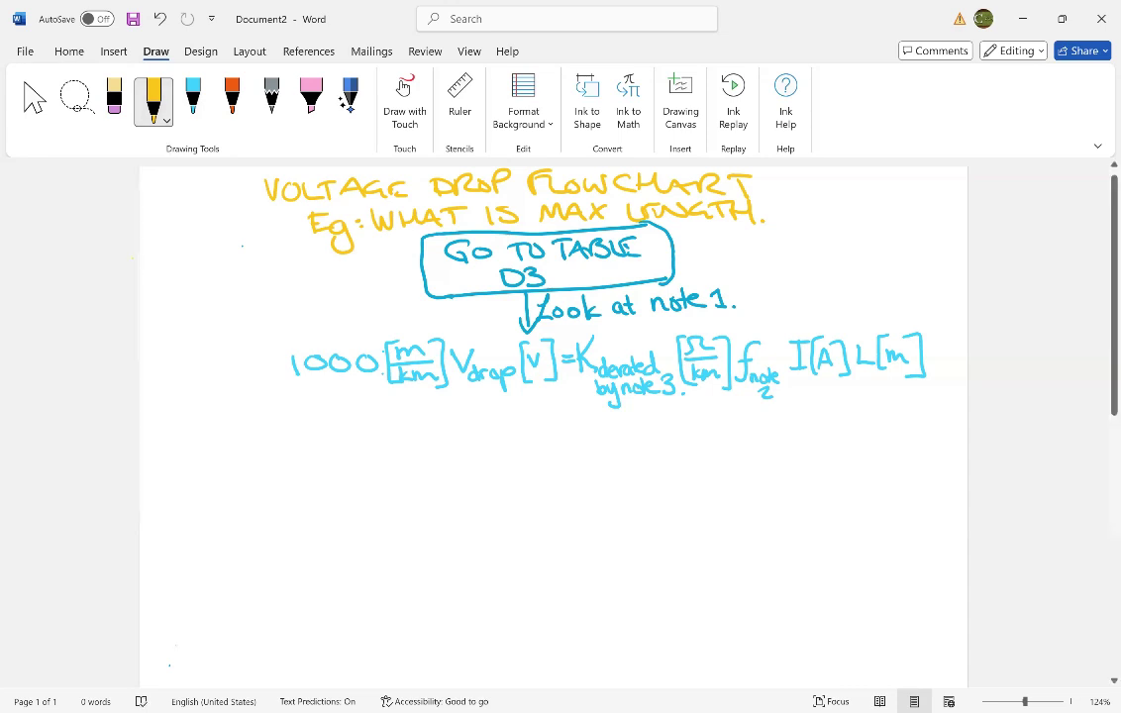
drag(681, 395, 727, 349)
drag(879, 375, 926, 327)
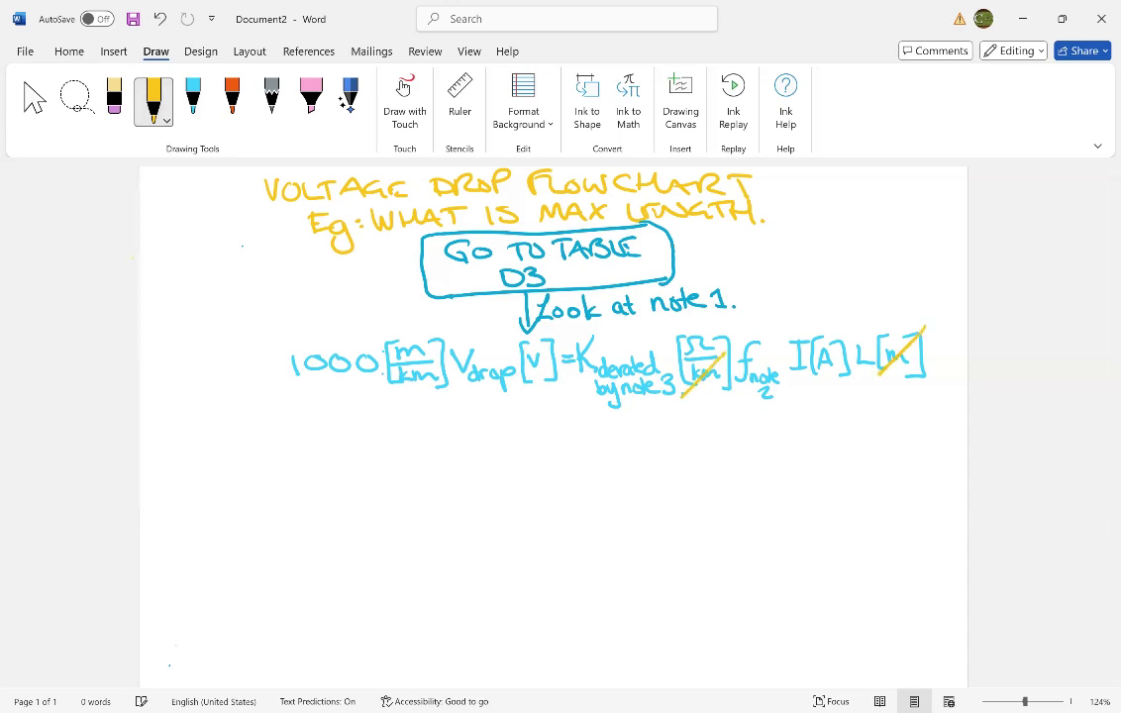
drag(278, 342, 283, 398)
mouse_move(285, 337)
mouse_down()
mouse_move(453, 323)
mouse_move(281, 398)
mouse_up()
drag(444, 335, 396, 361)
drag(428, 365, 393, 391)
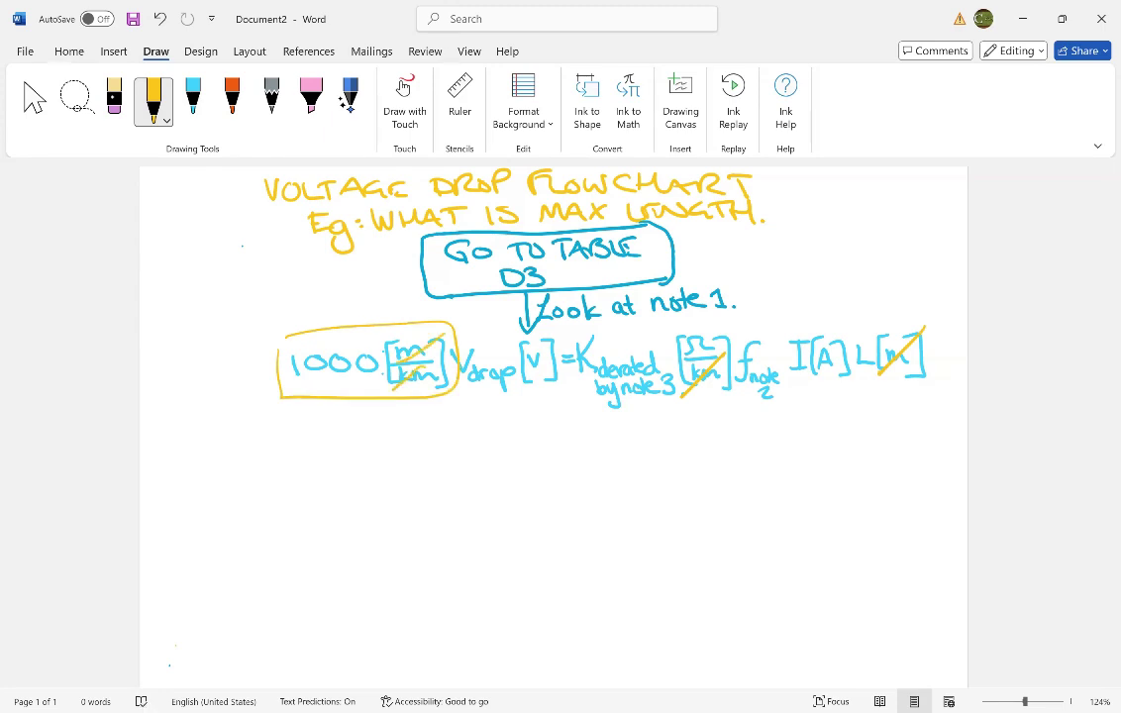
Erase the yellow strike-throughs on the units and the box around "1000 [m/km]".
click(117, 103)
click(455, 347)
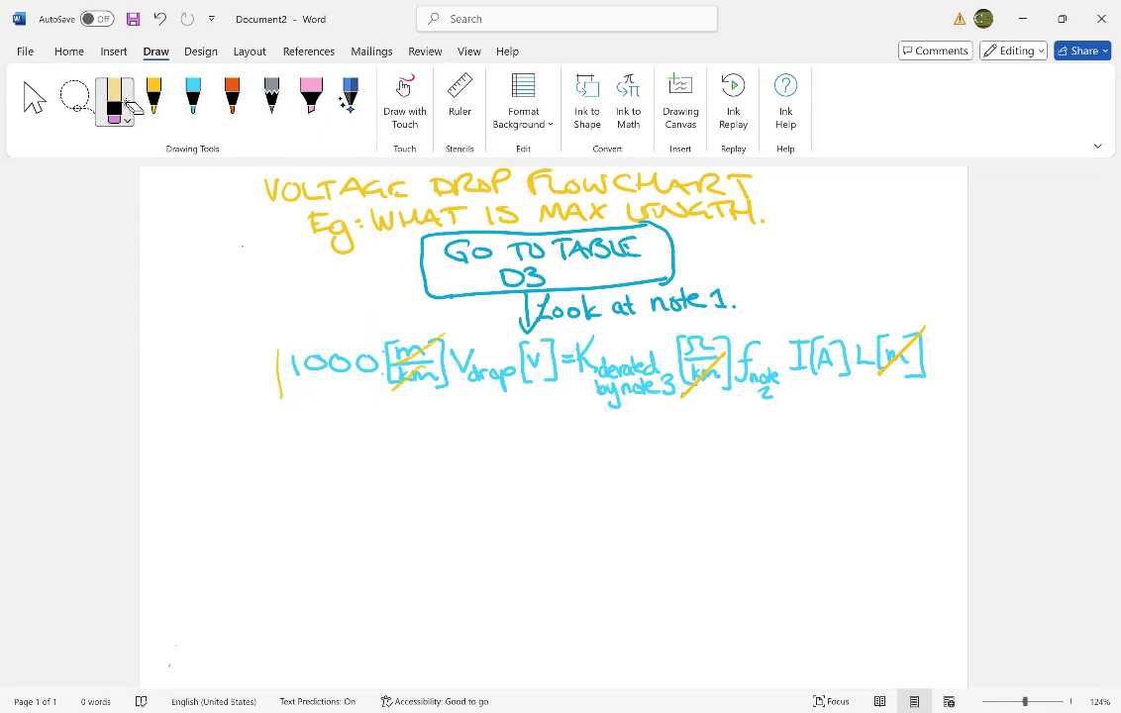
drag(394, 389, 443, 337)
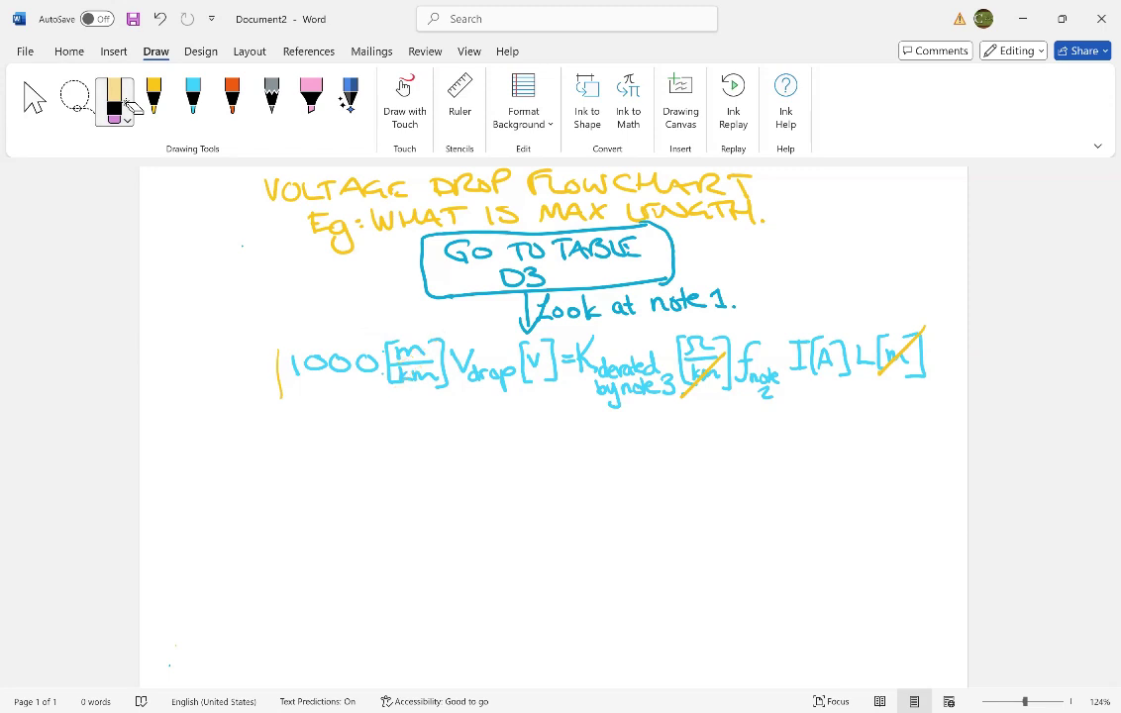
drag(281, 347, 281, 397)
click(688, 390)
drag(879, 374, 923, 328)
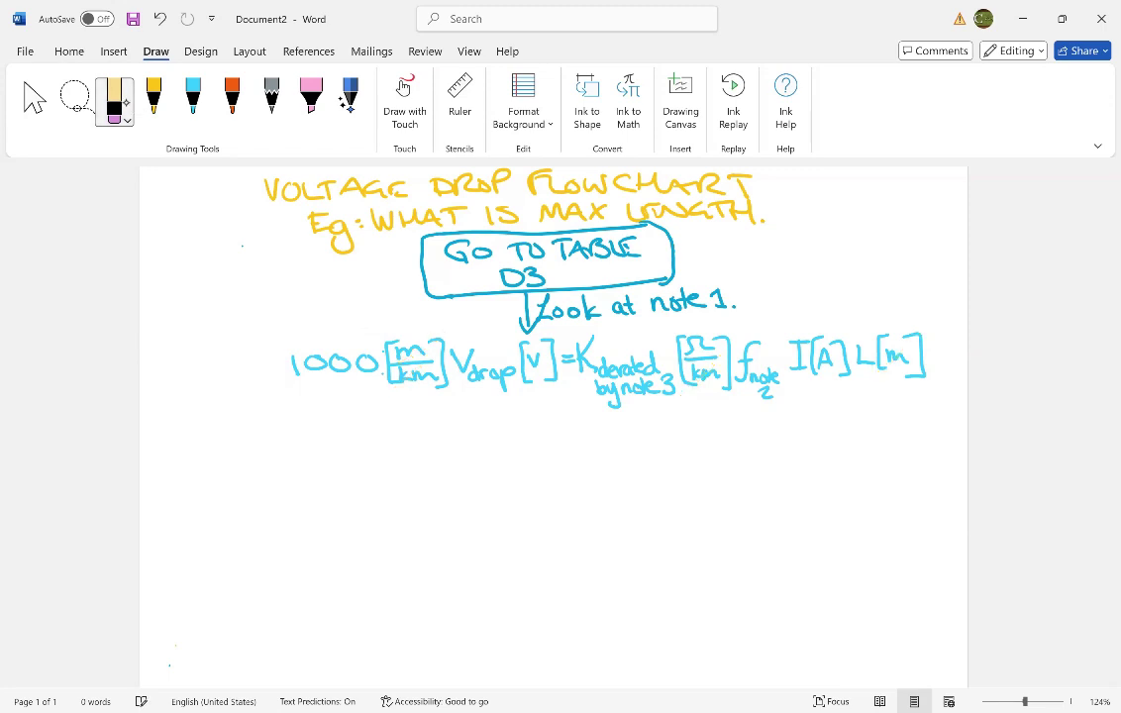
Draw a yellow box around the whole voltage drop equation.
click(154, 96)
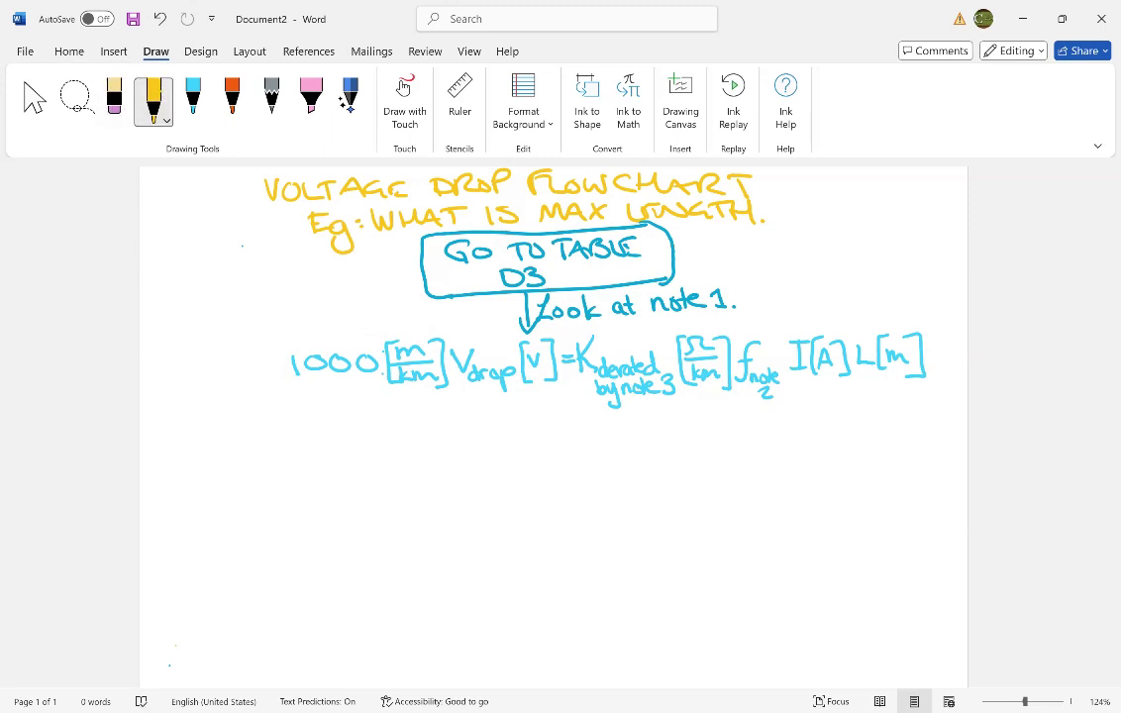
drag(270, 335, 277, 404)
mouse_move(271, 333)
mouse_down()
mouse_move(923, 318)
mouse_move(932, 389)
mouse_up()
drag(277, 413, 936, 394)
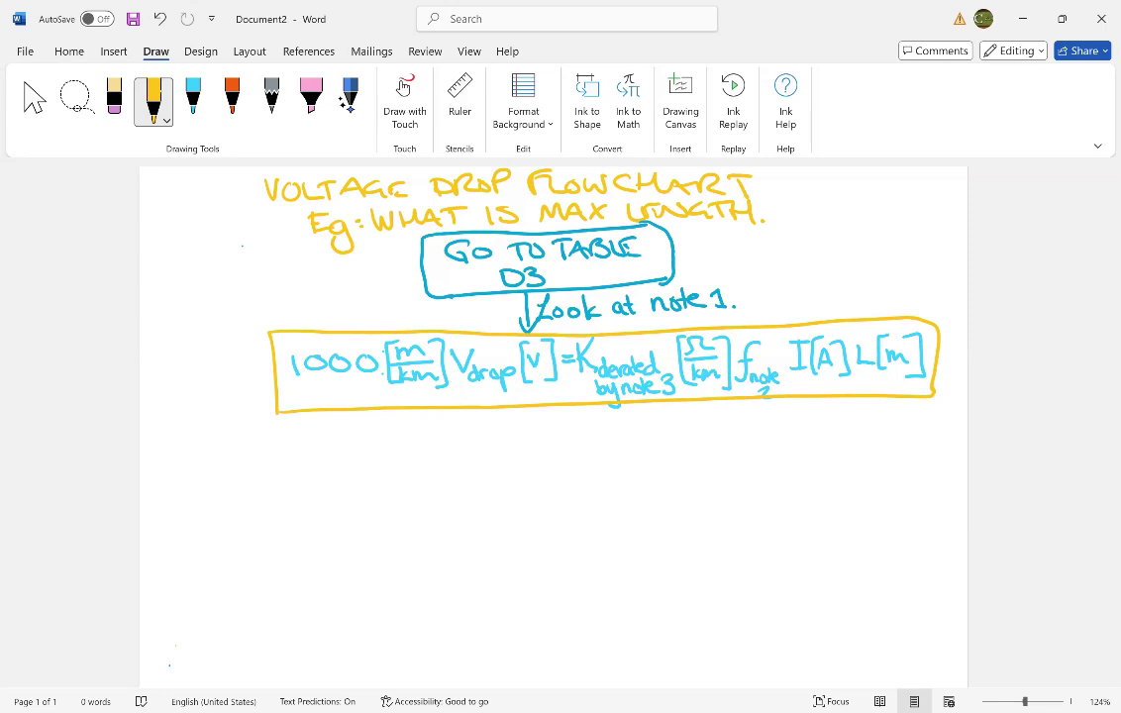
Circle the "K derated by note 3" term in yellow and remove that circle again.
mouse_move(634, 309)
mouse_down()
mouse_move(560, 391)
mouse_move(639, 307)
mouse_up()
click(114, 96)
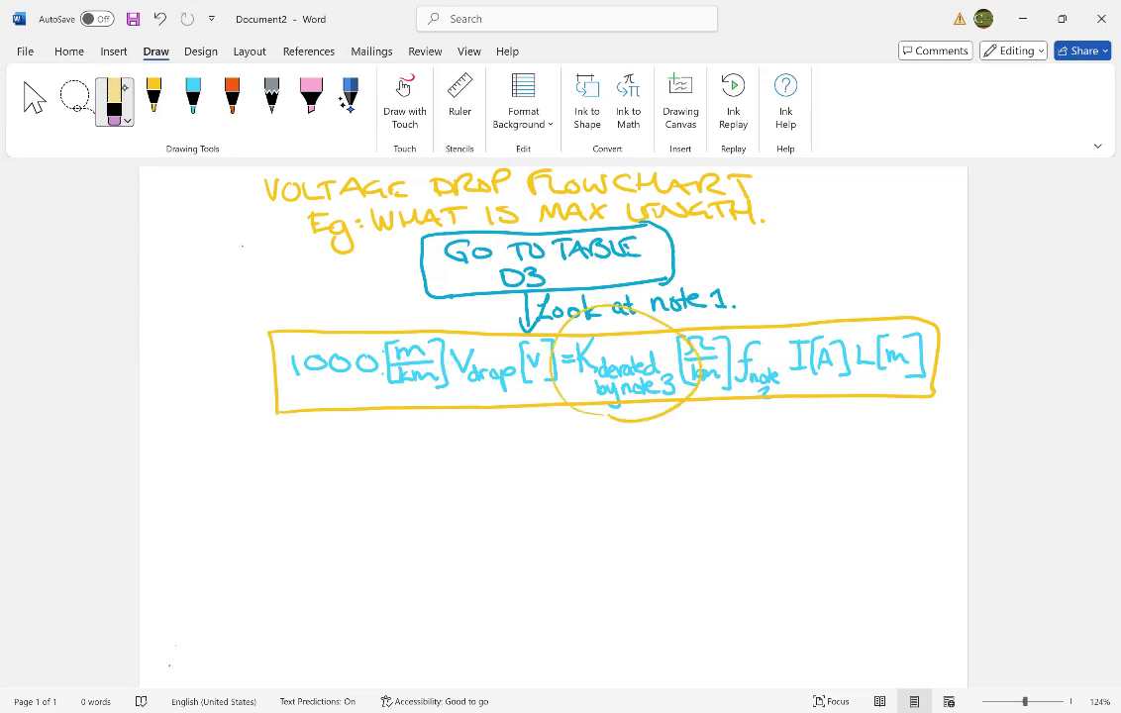
key(ctrl+z)
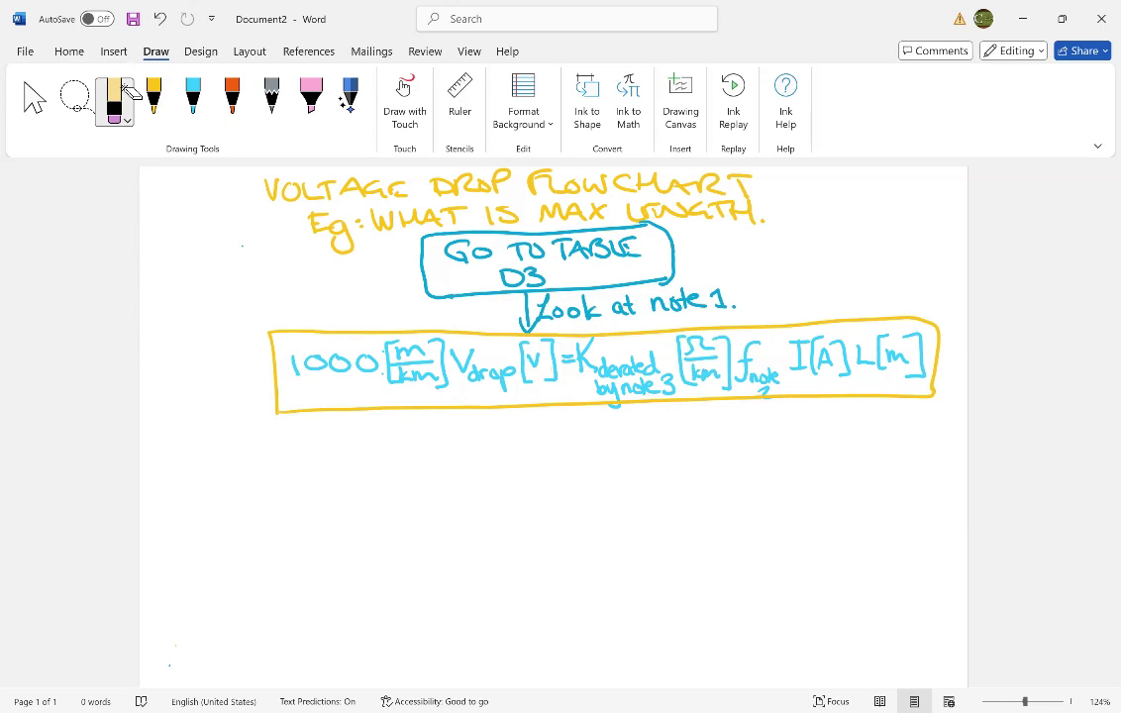
Draw a light blue downward arrow from the equation box and label it "Look at note 1.".
click(192, 96)
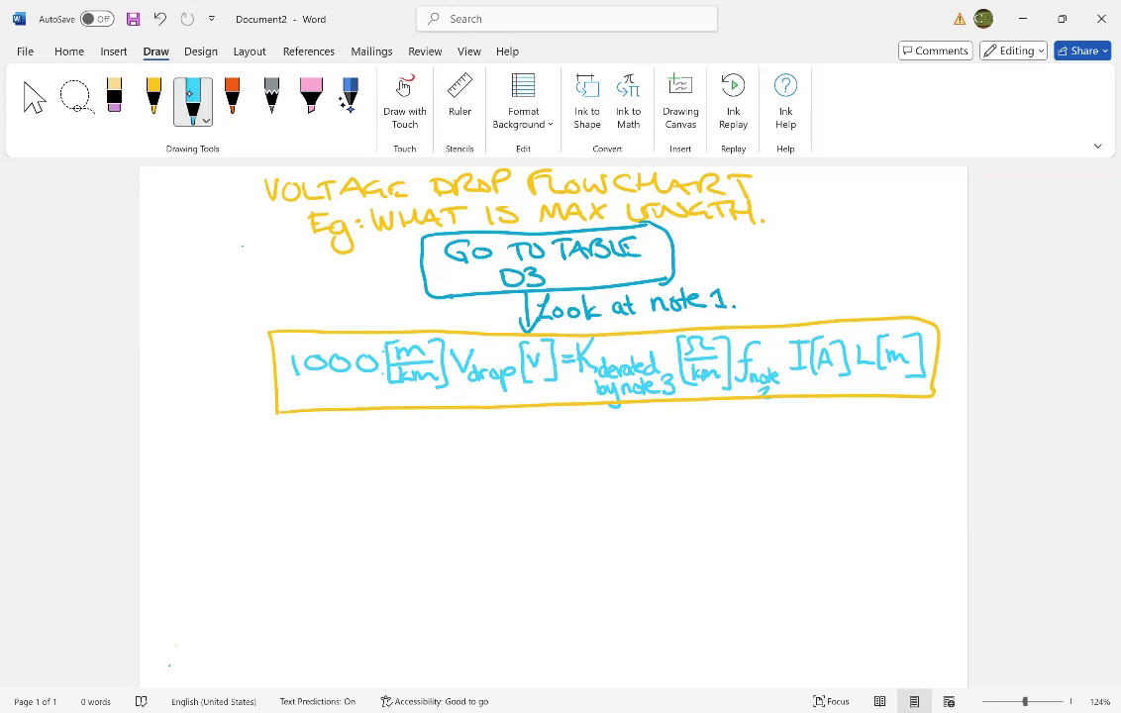
mouse_move(534, 408)
mouse_down()
mouse_move(534, 458)
mouse_move(541, 443)
mouse_move(540, 452)
mouse_move(587, 438)
mouse_move(649, 440)
mouse_up()
mouse_move(639, 428)
mouse_down()
mouse_move(681, 439)
mouse_move(691, 430)
mouse_up()
mouse_move(702, 417)
mouse_down()
mouse_move(701, 439)
mouse_move(733, 435)
mouse_up()
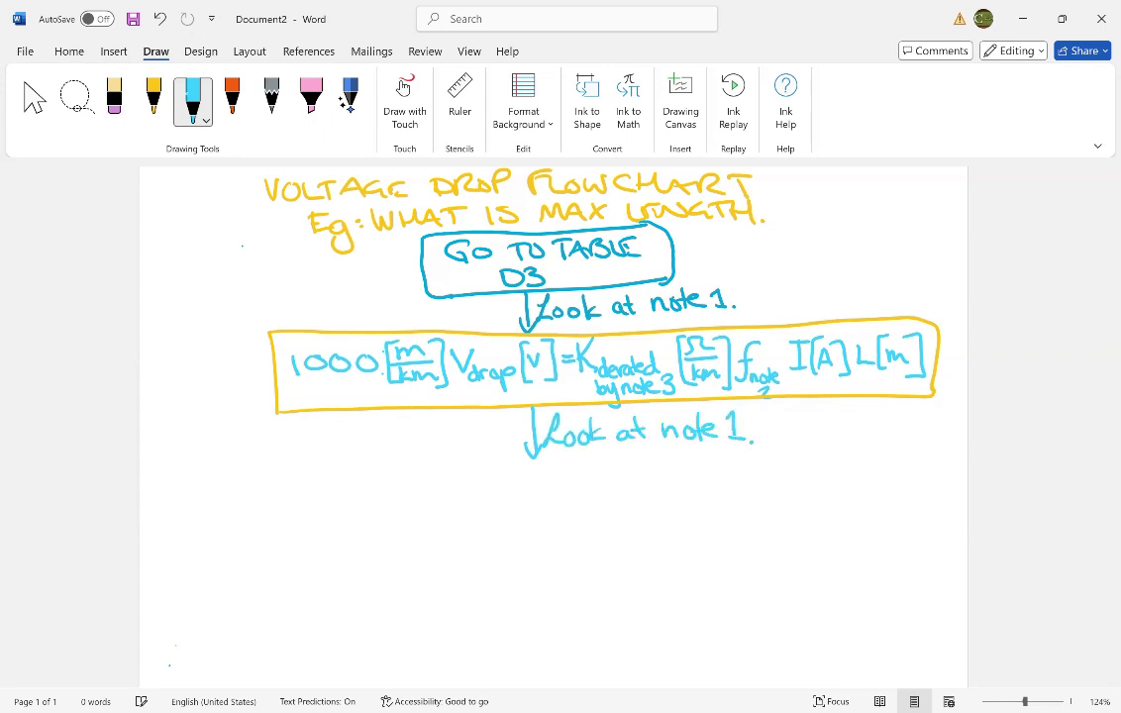
Handwrite "CALCULATE VOLTAGE DROP" in orange below the second "Look at note 1" arrow and draw a box around it.
click(229, 100)
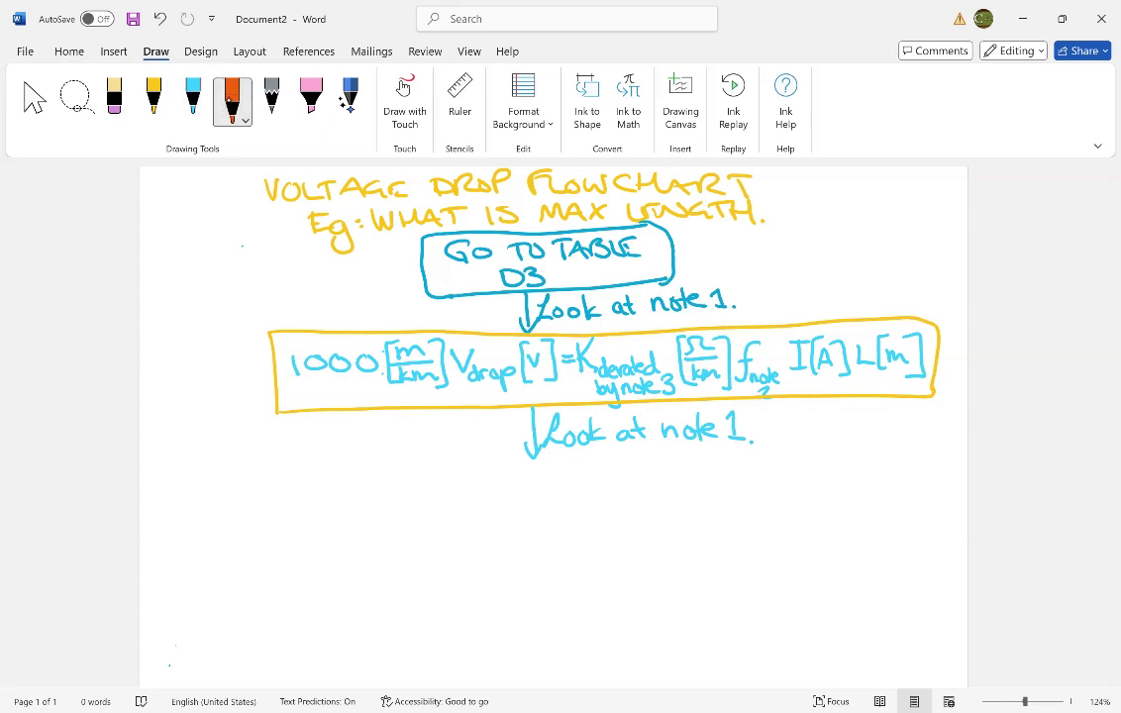
mouse_move(482, 474)
mouse_down()
mouse_move(483, 493)
mouse_move(536, 492)
mouse_up()
drag(540, 474, 553, 475)
drag(556, 472, 569, 490)
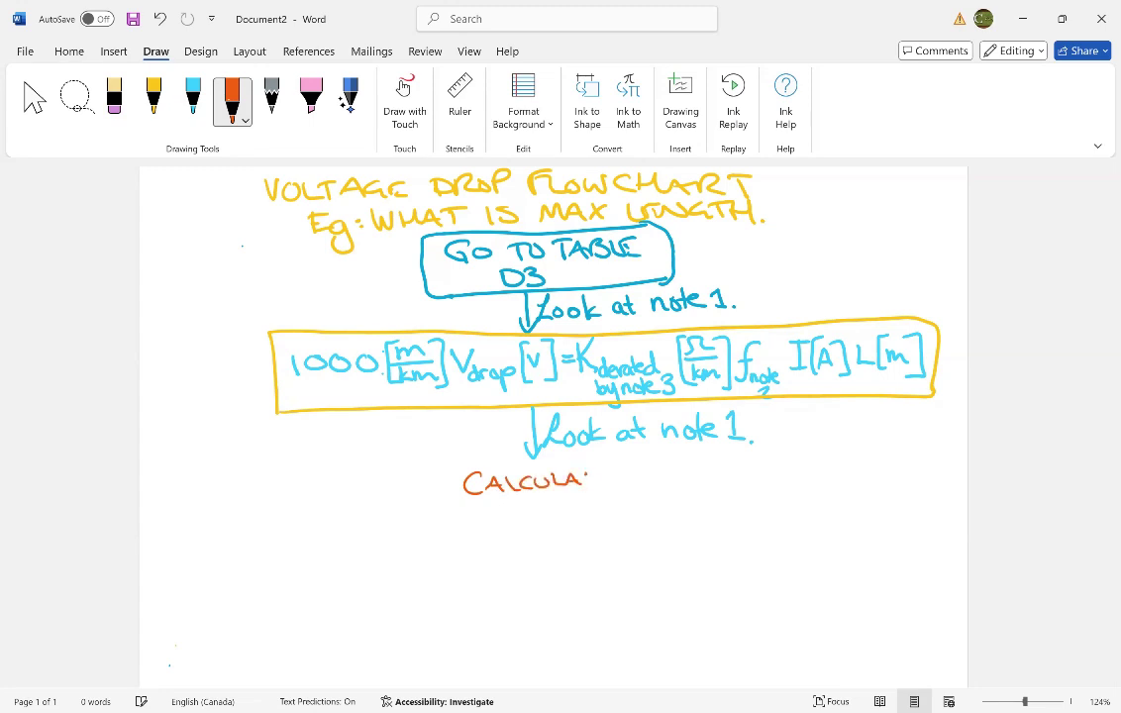
drag(588, 473, 611, 485)
drag(495, 500, 520, 501)
mouse_move(530, 499)
mouse_down()
mouse_move(541, 512)
mouse_move(558, 495)
mouse_up()
mouse_move(551, 496)
mouse_down()
mouse_move(551, 512)
mouse_move(610, 510)
mouse_up()
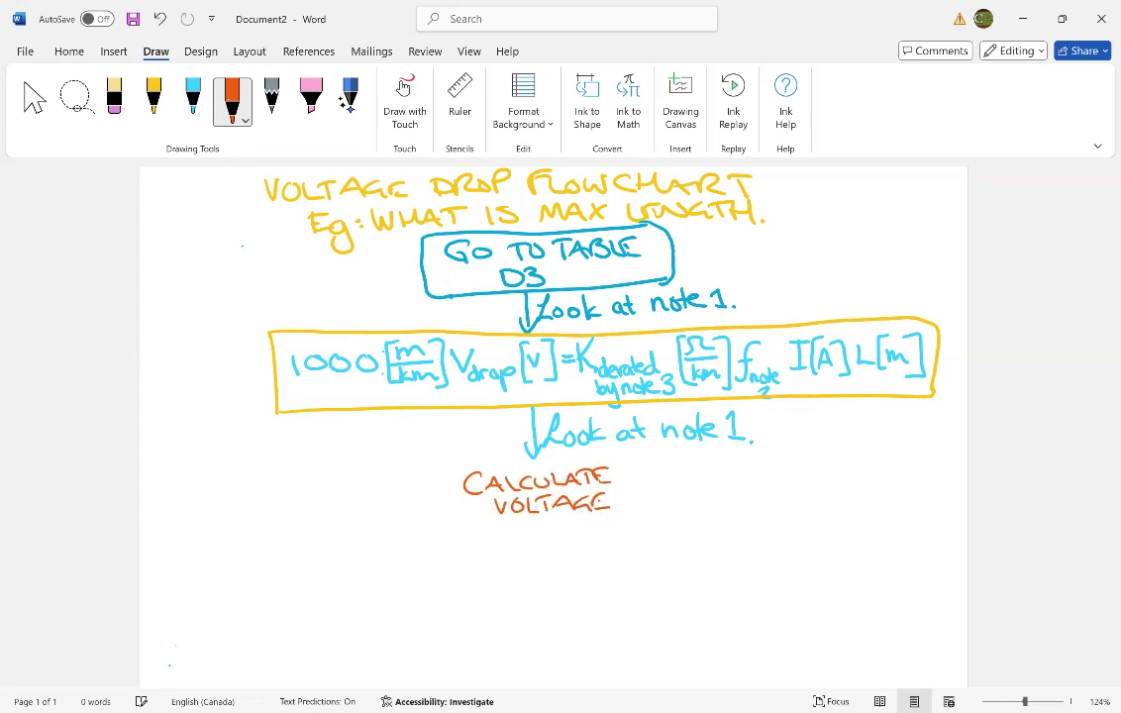
drag(536, 516, 536, 536)
mouse_move(537, 516)
mouse_down()
mouse_move(538, 533)
mouse_move(552, 536)
mouse_up()
mouse_move(553, 516)
mouse_down()
mouse_move(564, 534)
mouse_move(574, 516)
mouse_up()
mouse_move(588, 515)
mouse_down()
mouse_move(589, 535)
mouse_move(591, 527)
mouse_up()
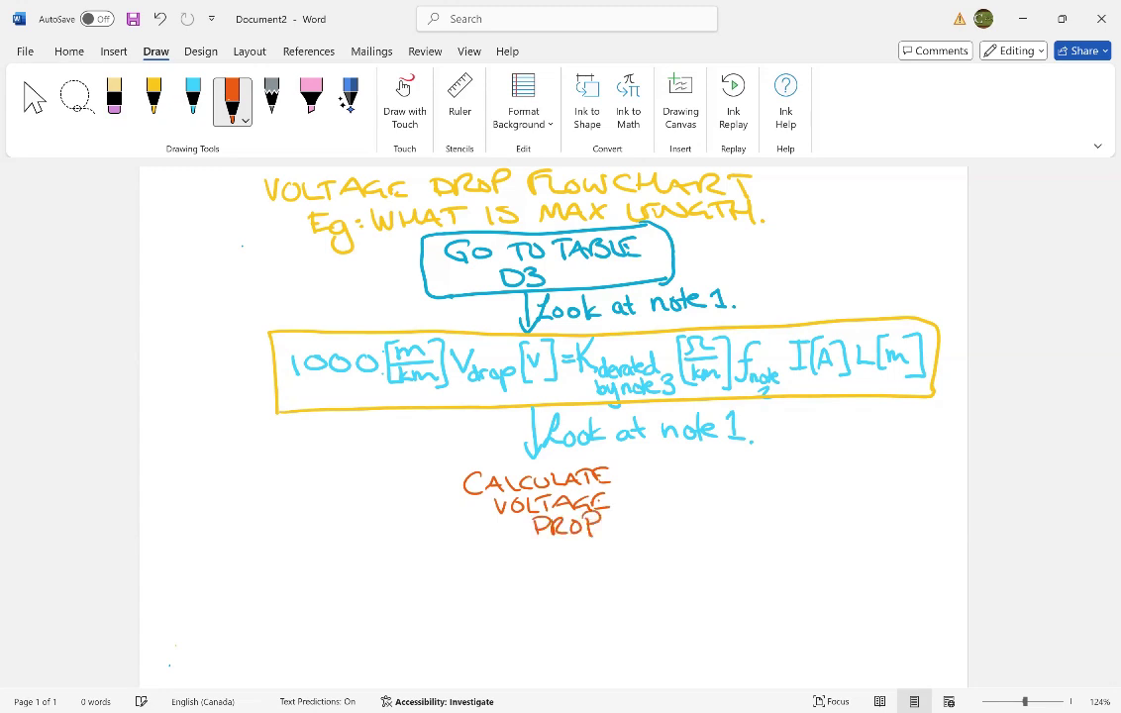
mouse_move(465, 543)
mouse_down()
mouse_move(553, 461)
mouse_move(637, 500)
mouse_move(590, 545)
mouse_move(466, 545)
mouse_up()
drag(452, 464, 458, 545)
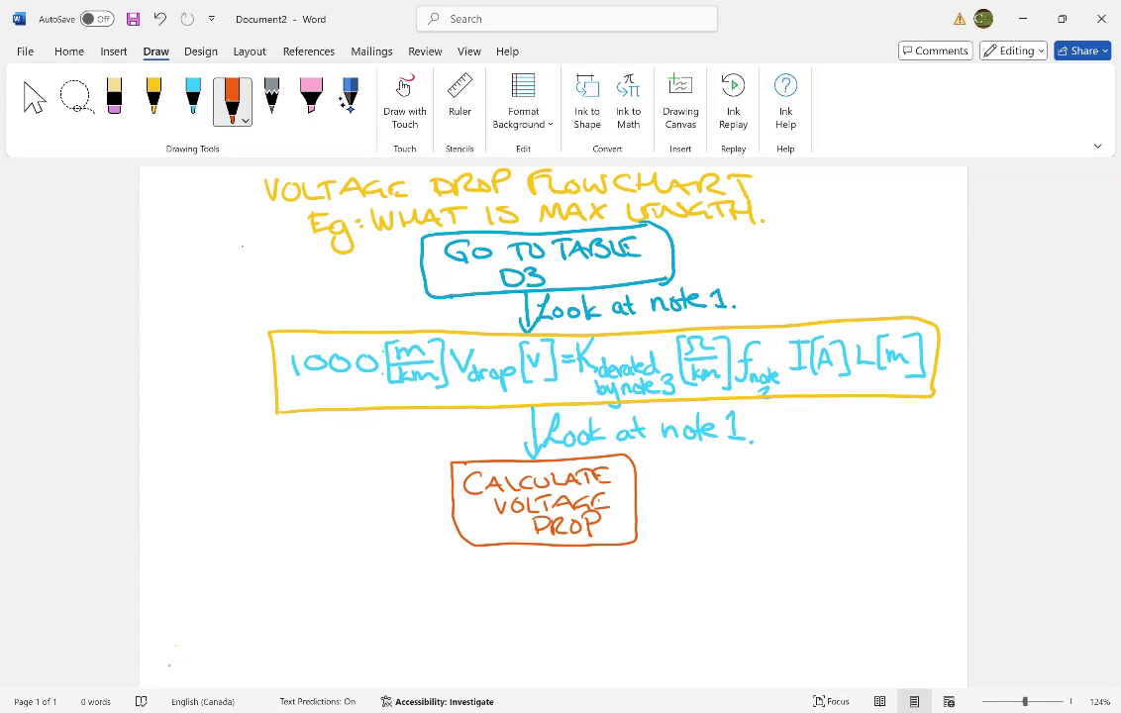
Write "Vdrop [V] = V [V] drop [%]" in orange beside the voltage drop box and trace over "Vdrop [V]" in the main equation.
mouse_move(649, 481)
mouse_down()
mouse_move(667, 478)
mouse_move(695, 515)
mouse_move(729, 481)
mouse_move(732, 507)
mouse_up()
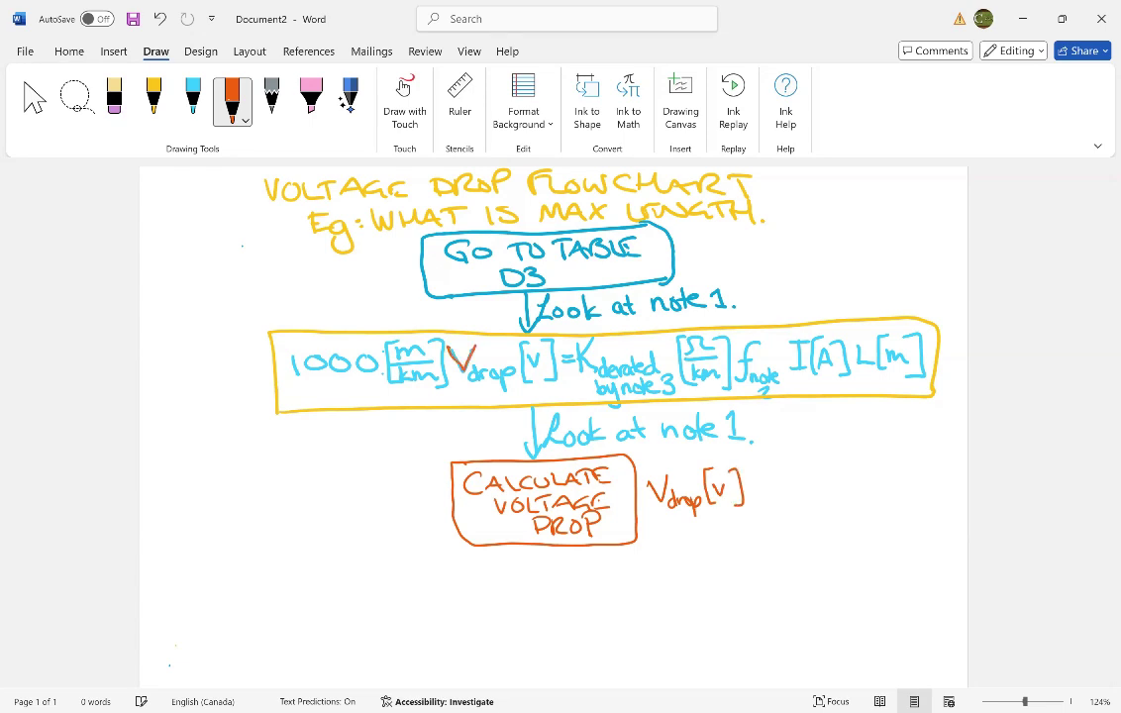
mouse_move(449, 346)
mouse_down()
mouse_move(476, 346)
mouse_move(504, 390)
mouse_up()
mouse_move(504, 373)
mouse_down()
mouse_move(531, 384)
mouse_move(540, 351)
mouse_move(554, 353)
mouse_move(545, 380)
mouse_up()
mouse_move(750, 482)
mouse_down()
mouse_move(803, 473)
mouse_move(813, 498)
mouse_move(828, 474)
mouse_move(832, 500)
mouse_move(873, 480)
mouse_move(936, 490)
mouse_up()
click(912, 474)
click(923, 485)
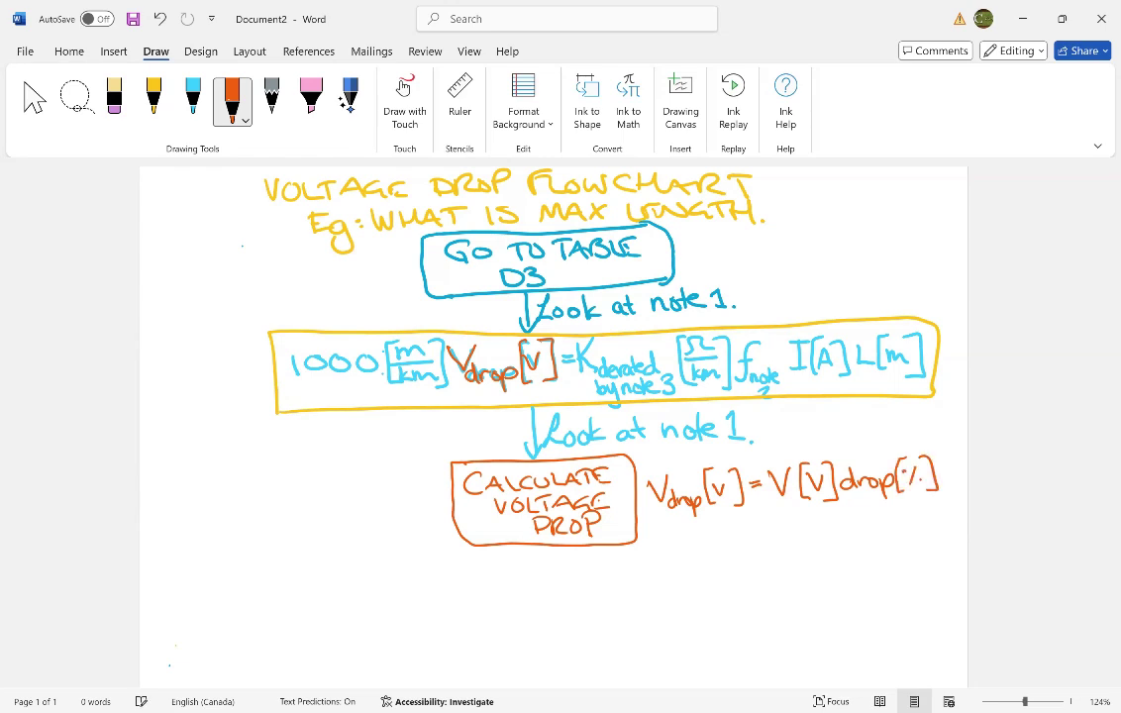
Write the parenthesized orange example "(eg: Vdrop = 120 [V] 0.02)" under the voltage drop formula.
drag(697, 529, 694, 536)
mouse_move(708, 528)
mouse_down()
mouse_move(713, 552)
mouse_move(747, 515)
mouse_move(751, 538)
mouse_move(769, 530)
mouse_up()
click(720, 526)
click(719, 532)
drag(775, 530, 773, 533)
mouse_move(779, 528)
mouse_down()
mouse_move(781, 547)
mouse_move(791, 525)
mouse_move(828, 530)
mouse_up()
mouse_move(839, 516)
mouse_down()
mouse_move(833, 529)
mouse_move(840, 517)
mouse_move(847, 531)
mouse_move(863, 509)
mouse_move(864, 530)
mouse_up()
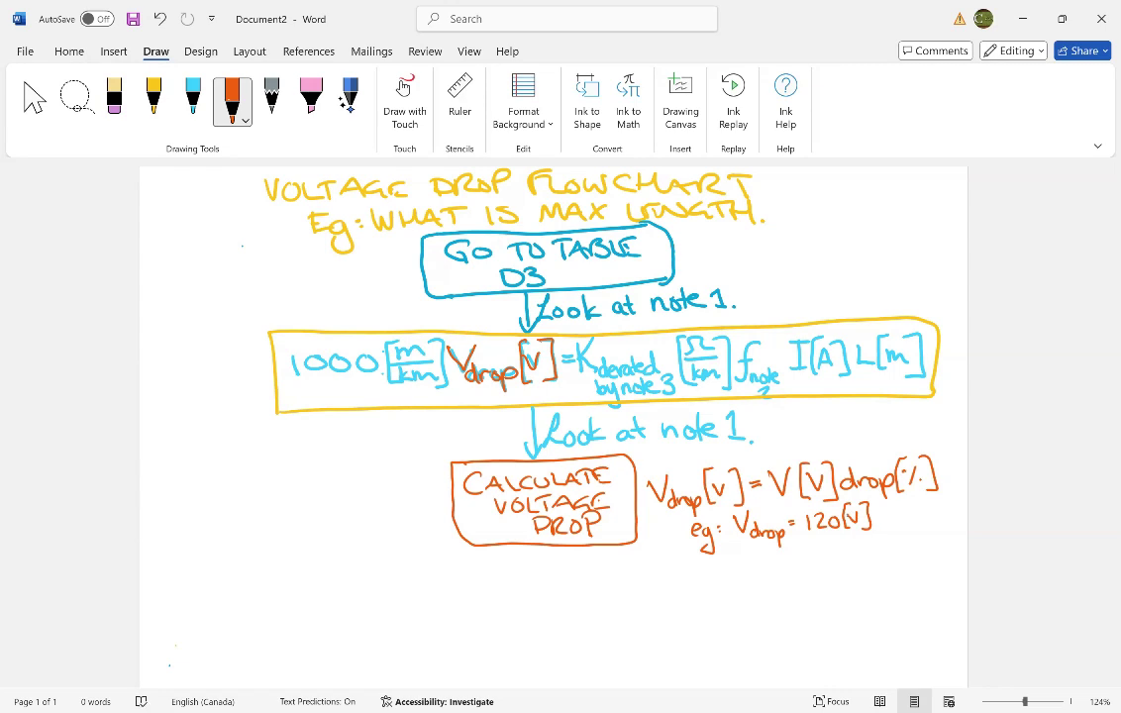
drag(880, 510, 920, 525)
click(891, 524)
drag(685, 515, 684, 542)
drag(931, 506, 933, 543)
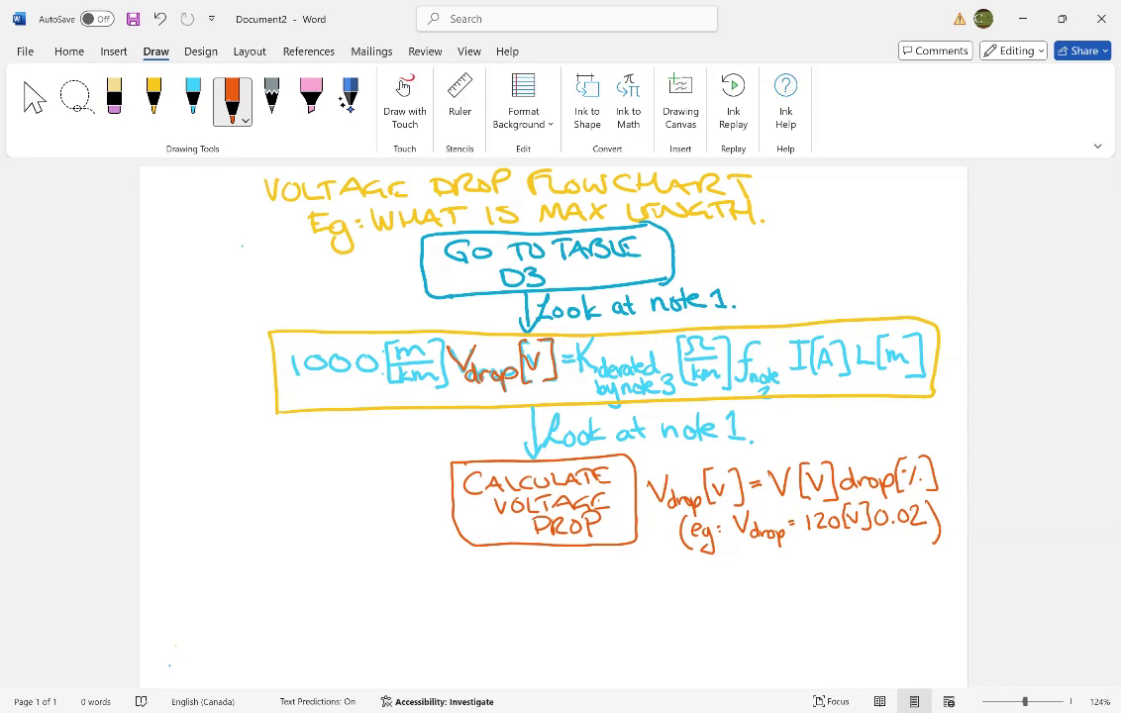
Draw a green downward arrow from the voltage drop box, leading to a boxed "FIND LOAD CURRENT" step.
click(195, 85)
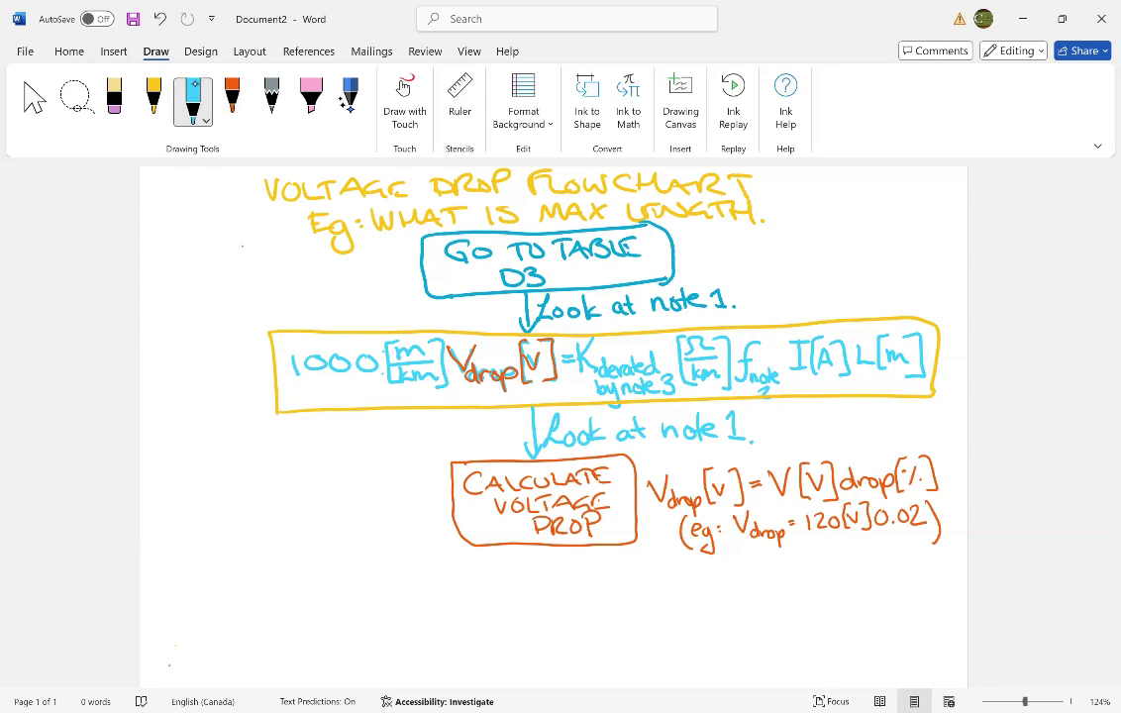
click(152, 105)
click(153, 96)
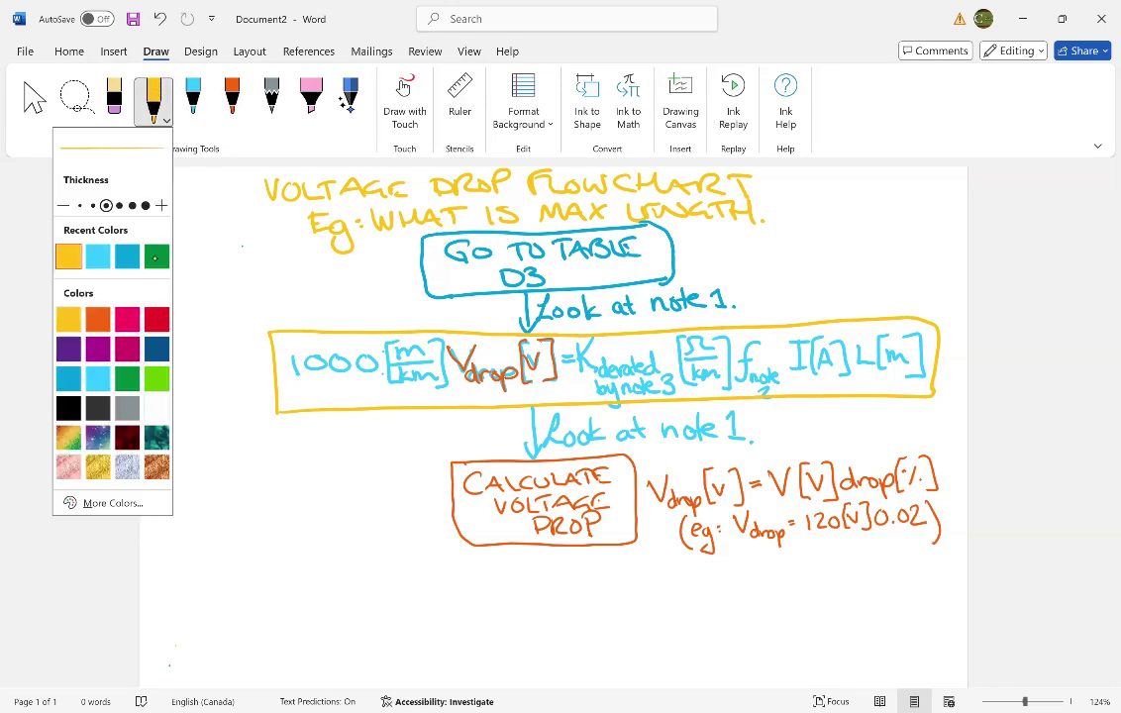
click(127, 378)
drag(540, 546, 541, 571)
drag(533, 561, 550, 561)
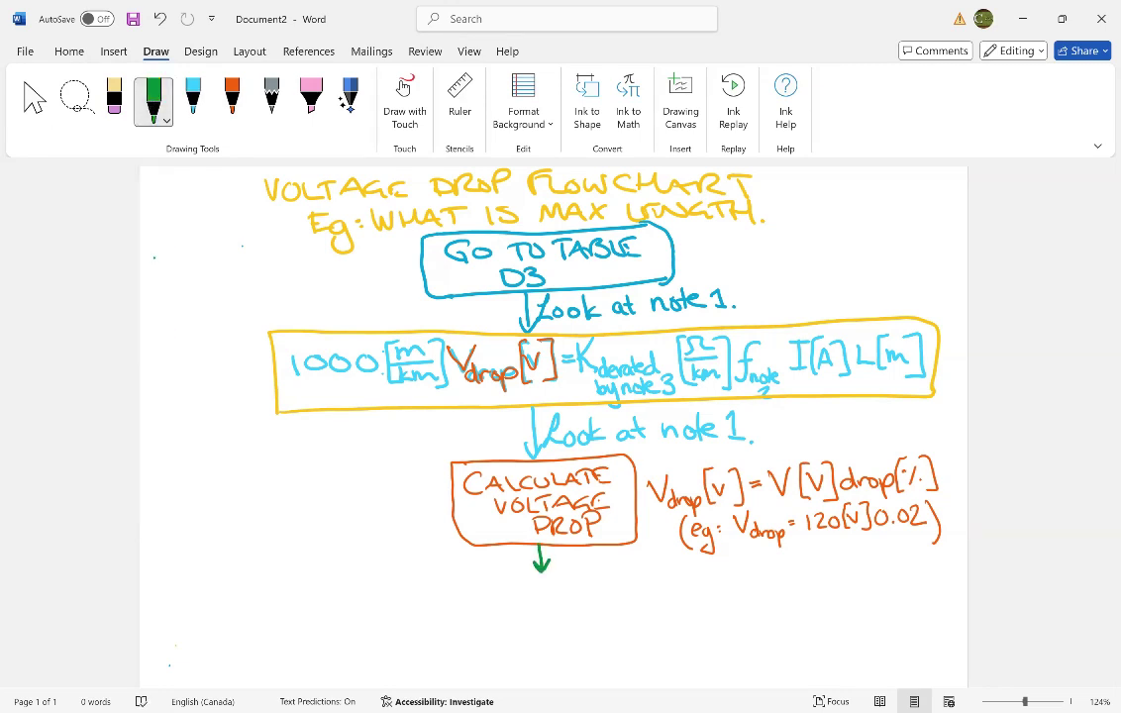
mouse_move(478, 585)
mouse_down()
mouse_move(568, 591)
mouse_move(572, 576)
mouse_move(600, 590)
mouse_up()
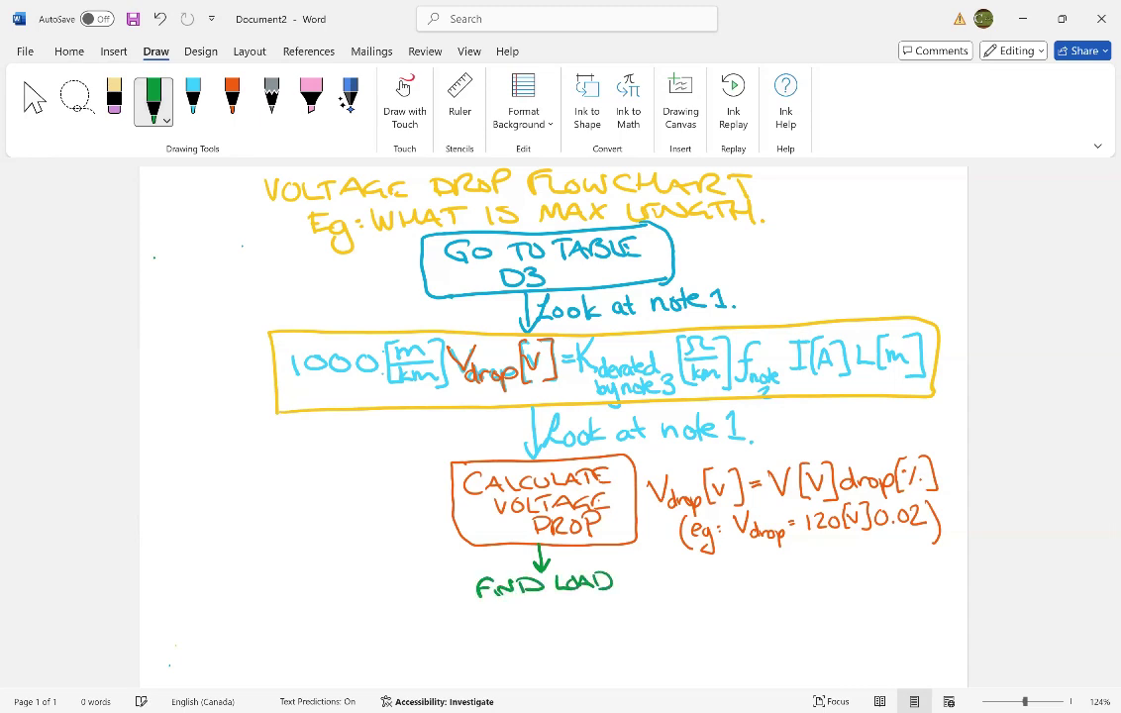
mouse_move(522, 603)
mouse_down()
mouse_move(514, 614)
mouse_move(606, 615)
mouse_move(620, 598)
mouse_up()
mouse_move(463, 570)
mouse_down()
mouse_move(536, 568)
mouse_move(639, 617)
mouse_move(477, 624)
mouse_move(473, 574)
mouse_up()
Write "I [A]" in green beside the load current box and erase the stray green dot on the page.
mouse_move(668, 570)
mouse_down()
mouse_move(661, 600)
mouse_move(684, 598)
mouse_up()
mouse_move(665, 587)
mouse_down()
mouse_move(685, 587)
mouse_move(672, 572)
mouse_move(662, 598)
mouse_move(711, 598)
mouse_move(707, 588)
mouse_up()
click(114, 99)
click(154, 99)
drag(722, 569, 722, 600)
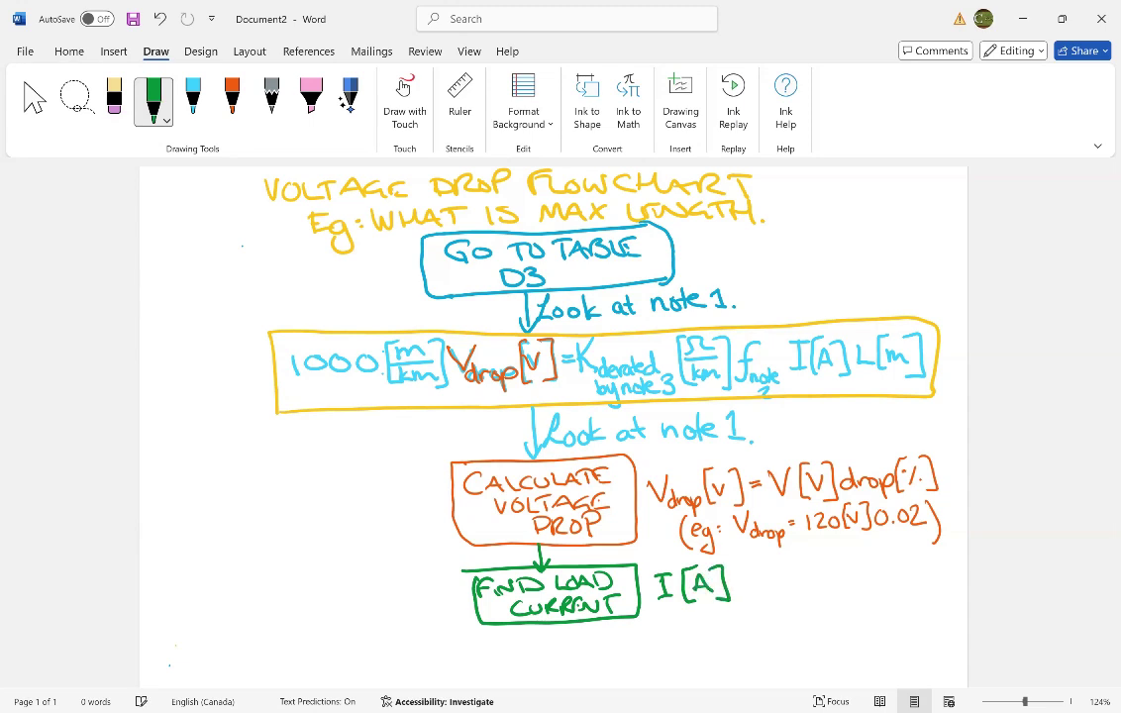
Trace over the "I [A]" term of the main equation in green.
mouse_move(800, 343)
mouse_down()
mouse_move(801, 371)
mouse_move(812, 342)
mouse_move(819, 373)
mouse_up()
mouse_move(820, 371)
mouse_down()
mouse_move(829, 341)
mouse_move(838, 371)
mouse_up()
drag(822, 361, 842, 372)
Add green check marks above the "1000 [m/km]", "Vdrop [V]" and "I [A]" terms of the equation.
drag(483, 331, 505, 322)
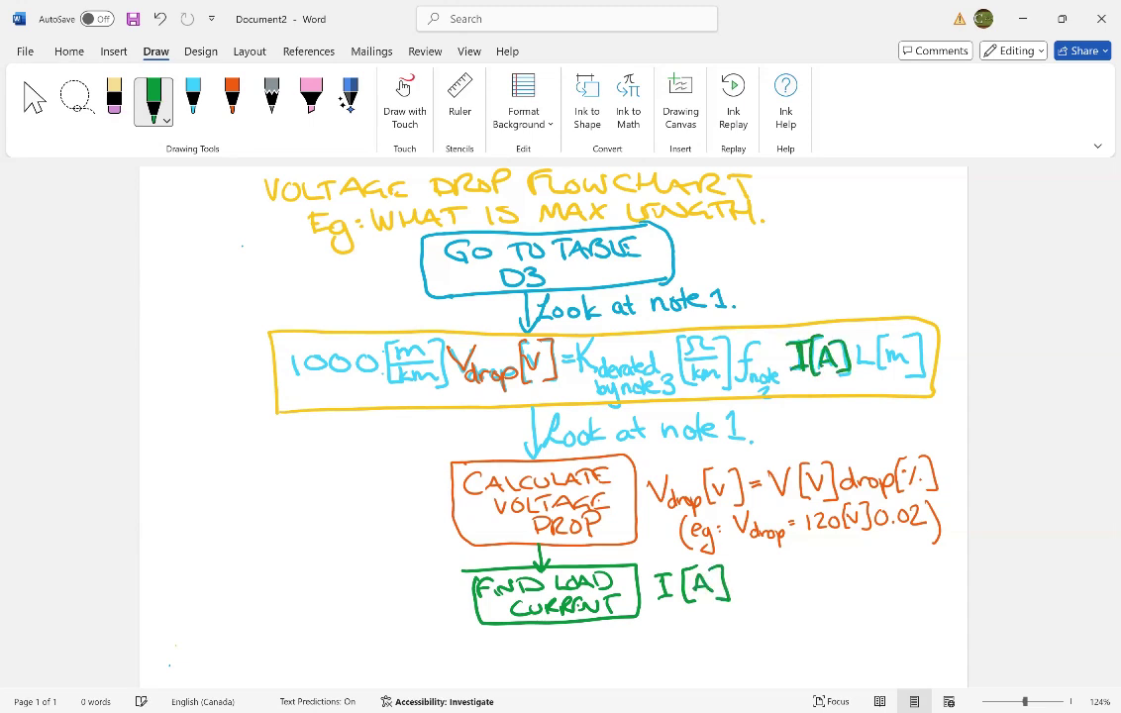
drag(820, 318, 836, 314)
scroll(237, 173, down, 3)
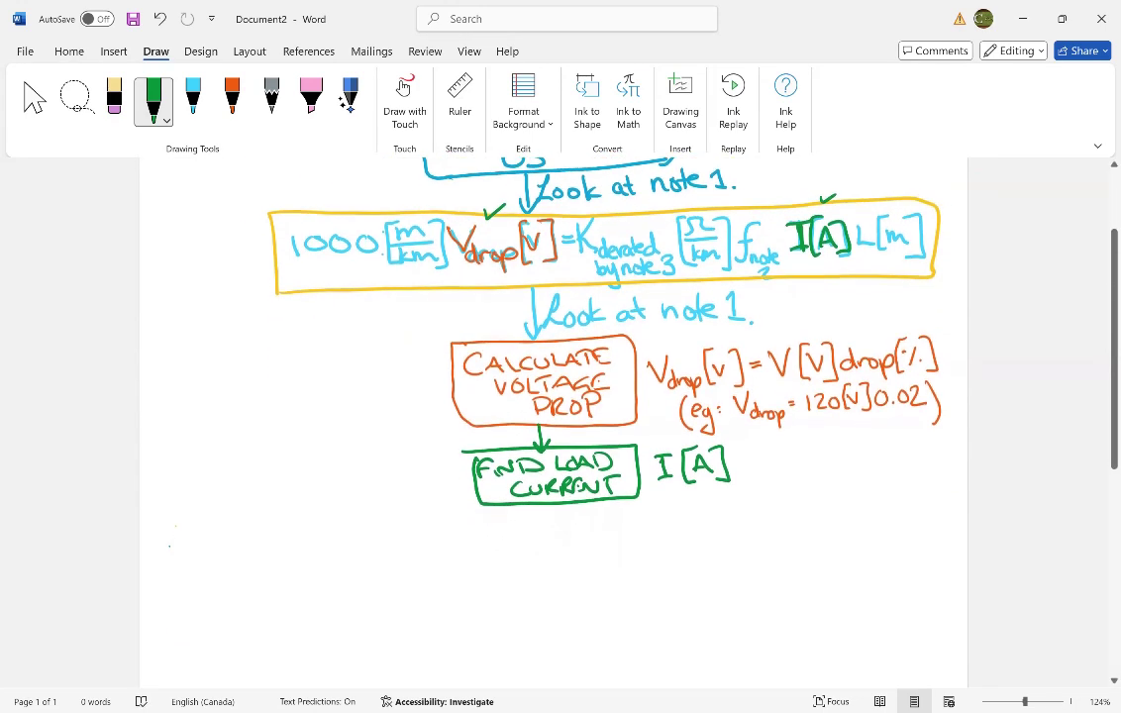
drag(346, 207, 371, 201)
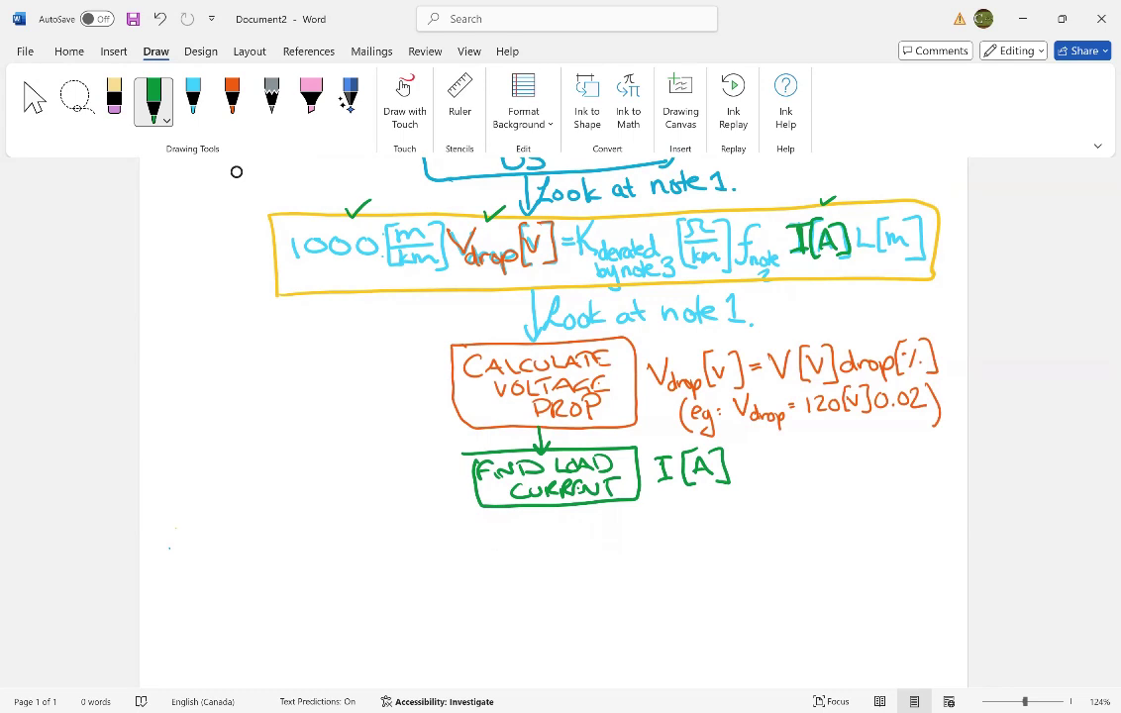
Draw a purple downward arrow from the load current box and write "FIND K-VALUE" beneath it.
click(193, 96)
click(193, 96)
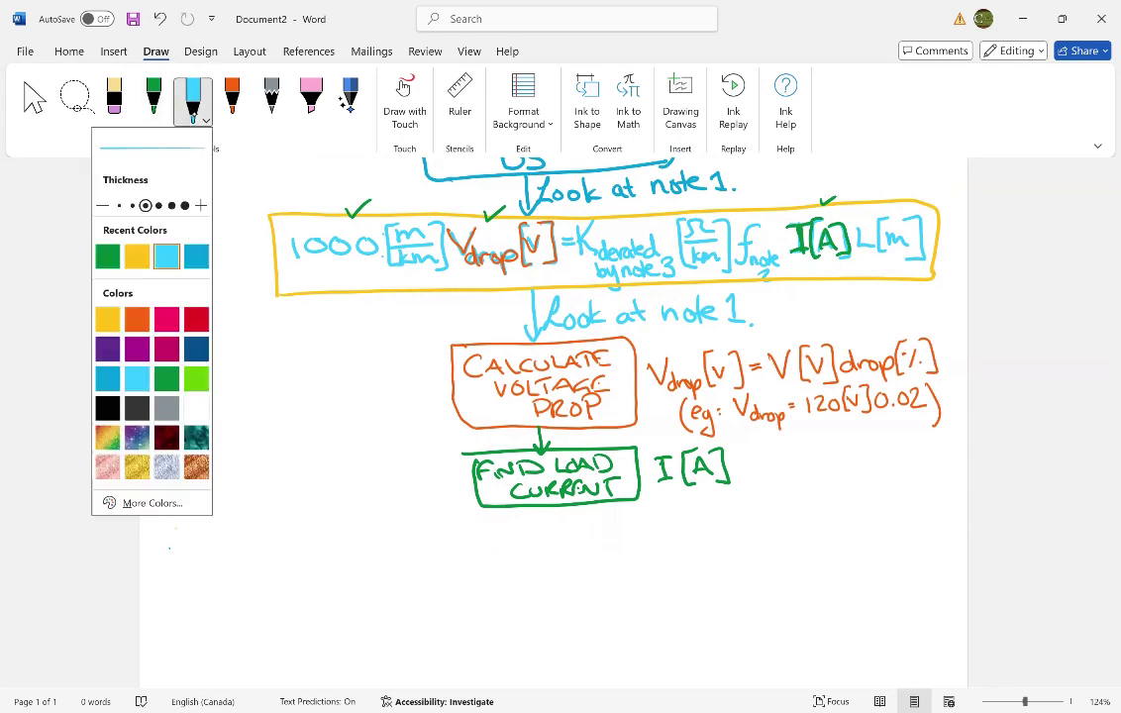
click(108, 347)
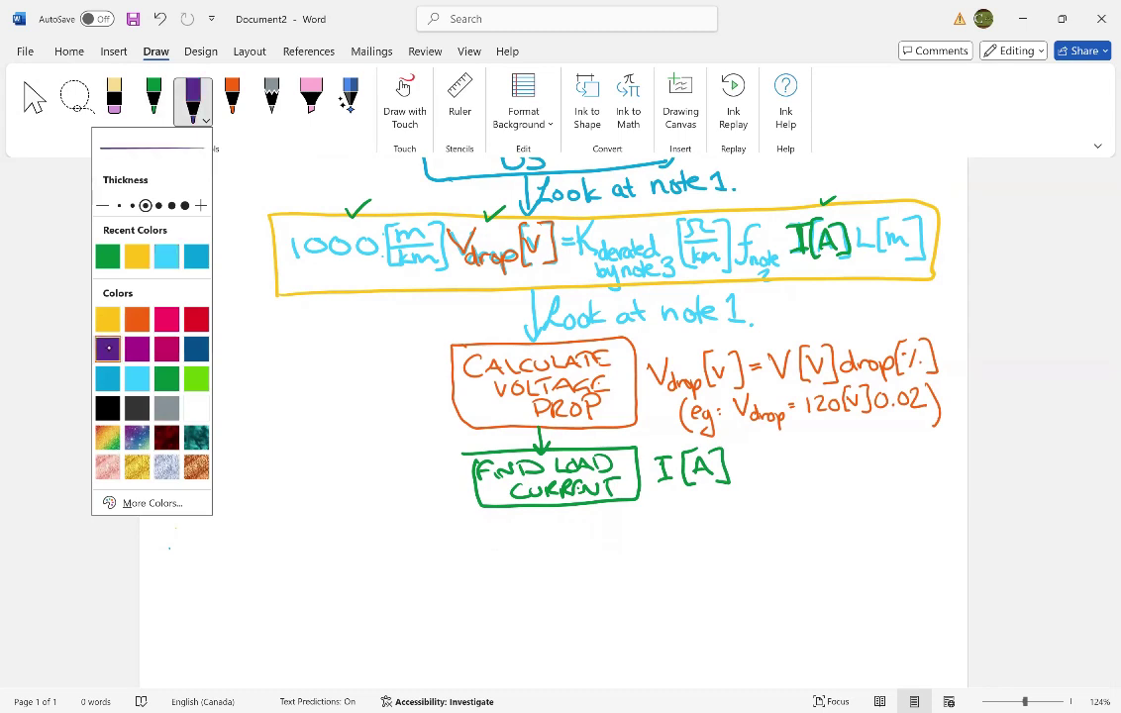
drag(545, 509, 545, 524)
drag(539, 516, 551, 516)
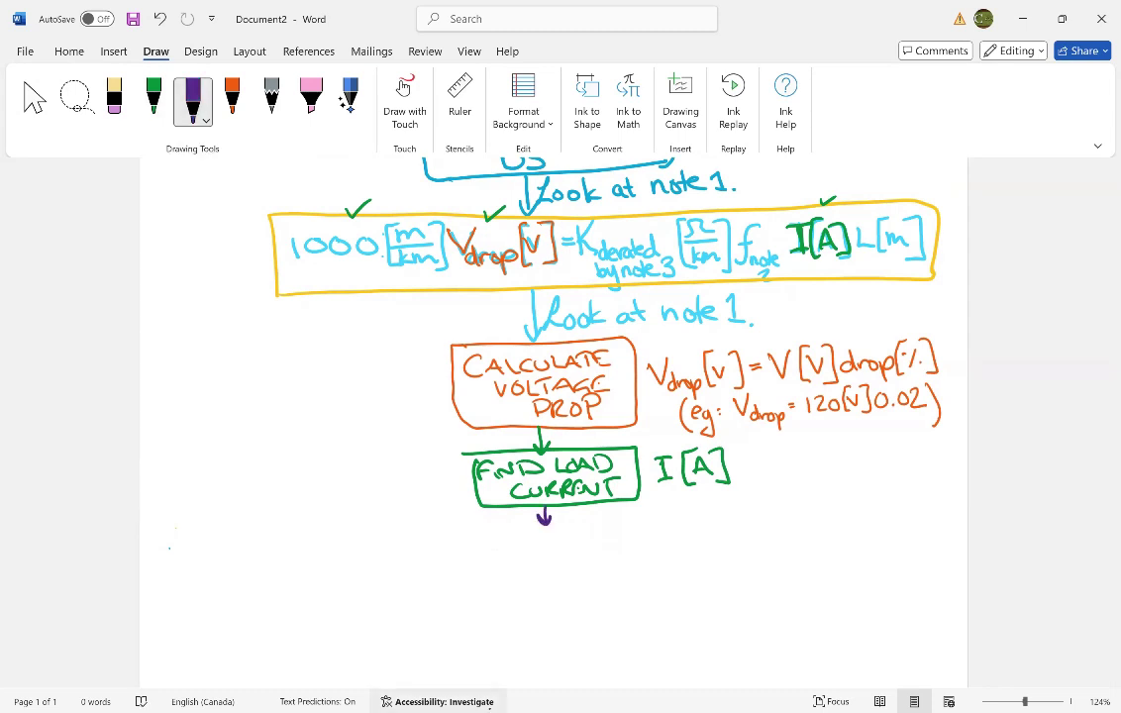
mouse_move(486, 540)
mouse_down()
mouse_move(485, 556)
mouse_move(505, 538)
mouse_up()
drag(485, 549, 509, 556)
mouse_move(516, 557)
mouse_down()
mouse_move(529, 538)
mouse_move(533, 556)
mouse_move(569, 556)
mouse_move(604, 536)
mouse_up()
drag(607, 554, 619, 548)
mouse_move(626, 536)
mouse_down()
mouse_move(638, 555)
mouse_move(646, 536)
mouse_move(654, 555)
mouse_up()
drag(655, 536, 668, 536)
drag(655, 545, 666, 545)
drag(655, 547, 671, 546)
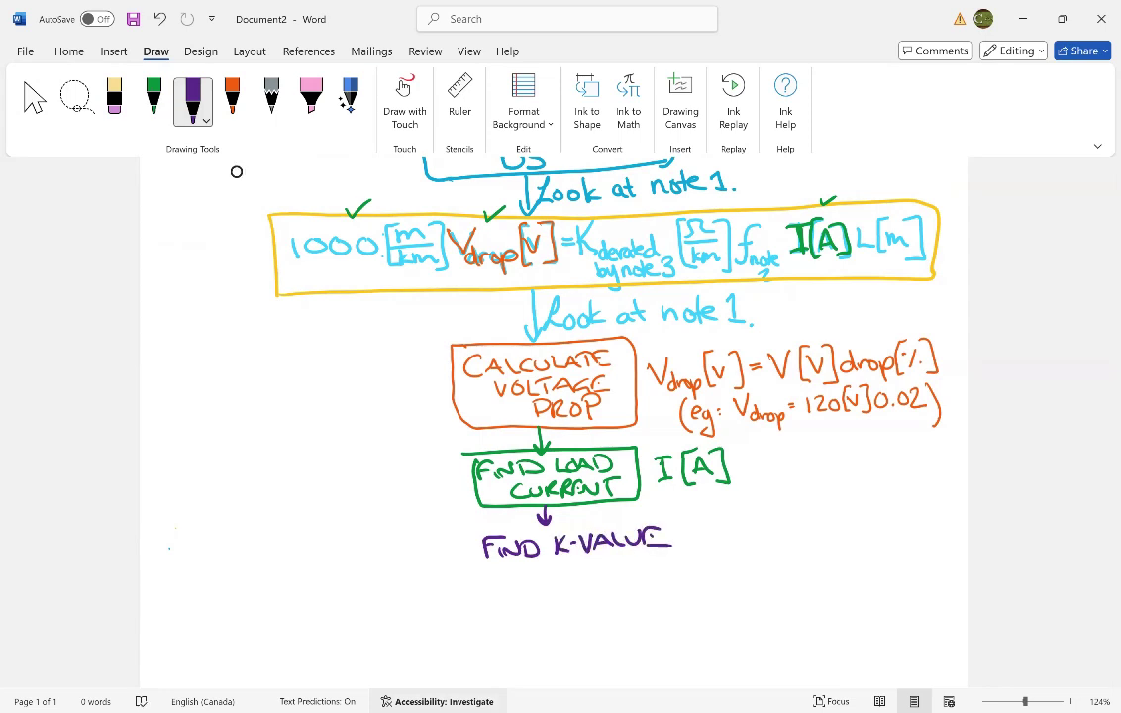
Add "IN TABLE D3" in purple under "FIND K-VALUE" and draw a rounded box around both lines.
mouse_move(485, 568)
mouse_down()
mouse_move(484, 585)
mouse_move(490, 568)
mouse_move(538, 573)
mouse_up()
mouse_move(543, 567)
mouse_down()
mouse_move(543, 585)
mouse_move(551, 568)
mouse_up()
drag(549, 584, 563, 578)
drag(569, 567, 570, 584)
drag(588, 567, 598, 580)
mouse_move(600, 568)
mouse_down()
mouse_move(612, 566)
mouse_move(609, 576)
mouse_up()
drag(598, 585, 617, 583)
mouse_move(628, 565)
mouse_down()
mouse_move(628, 585)
mouse_move(654, 585)
mouse_up()
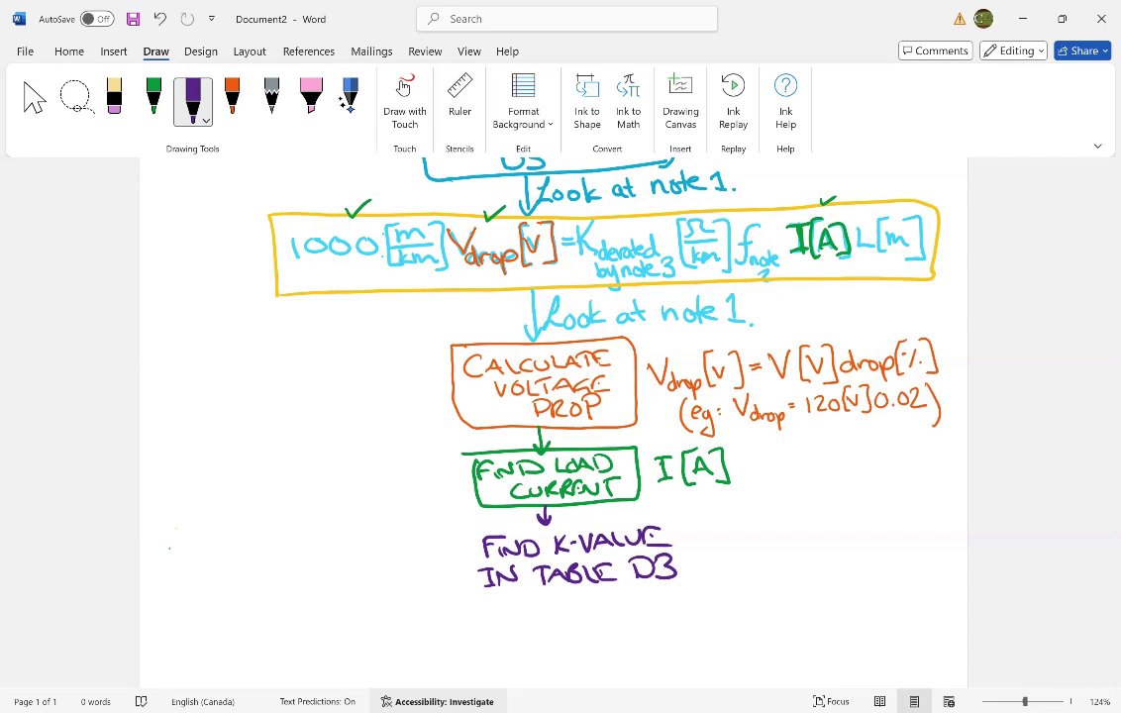
mouse_move(469, 599)
mouse_down()
mouse_move(467, 571)
mouse_move(540, 523)
mouse_move(614, 521)
mouse_move(476, 594)
mouse_up()
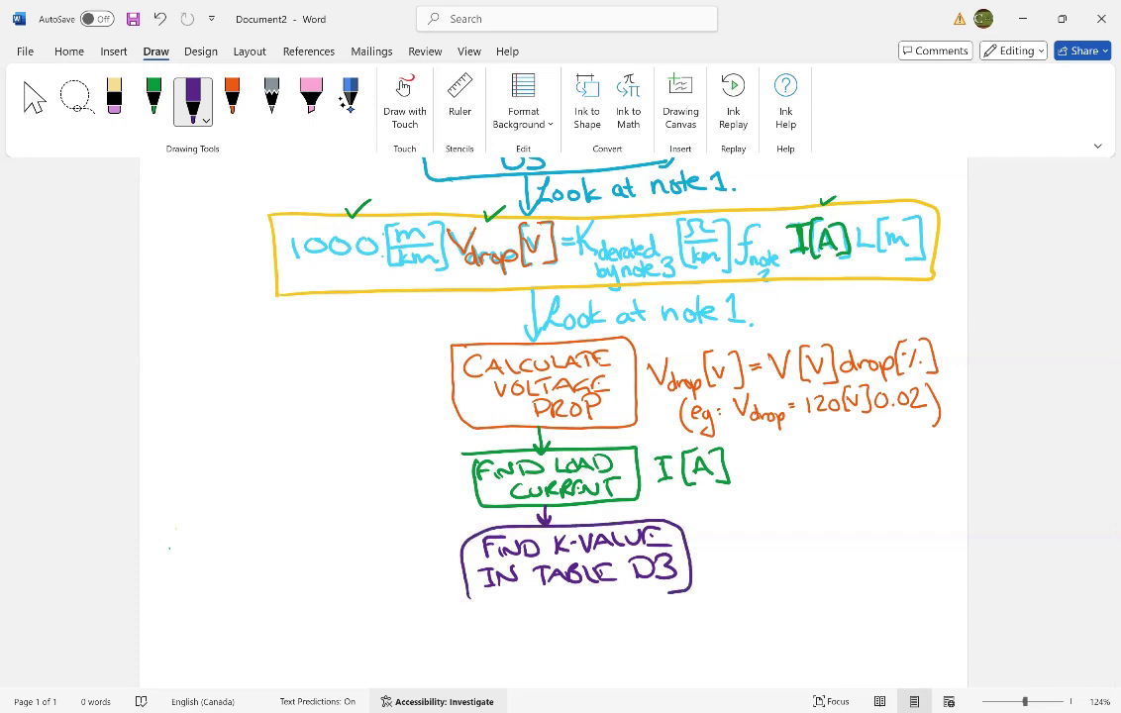
Draw three purple arrows down from the K-value box and label them "PF", "SIZE" and "MATERIAL.".
scroll(235, 172, down, 5)
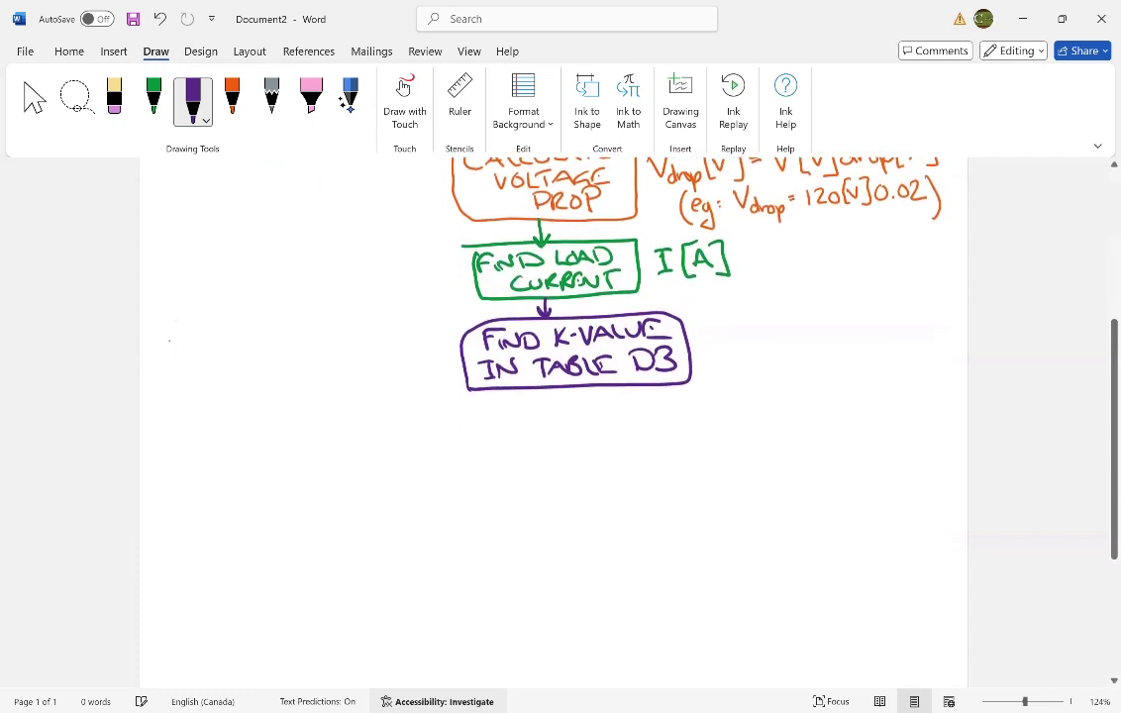
scroll(565, 297, up, 2)
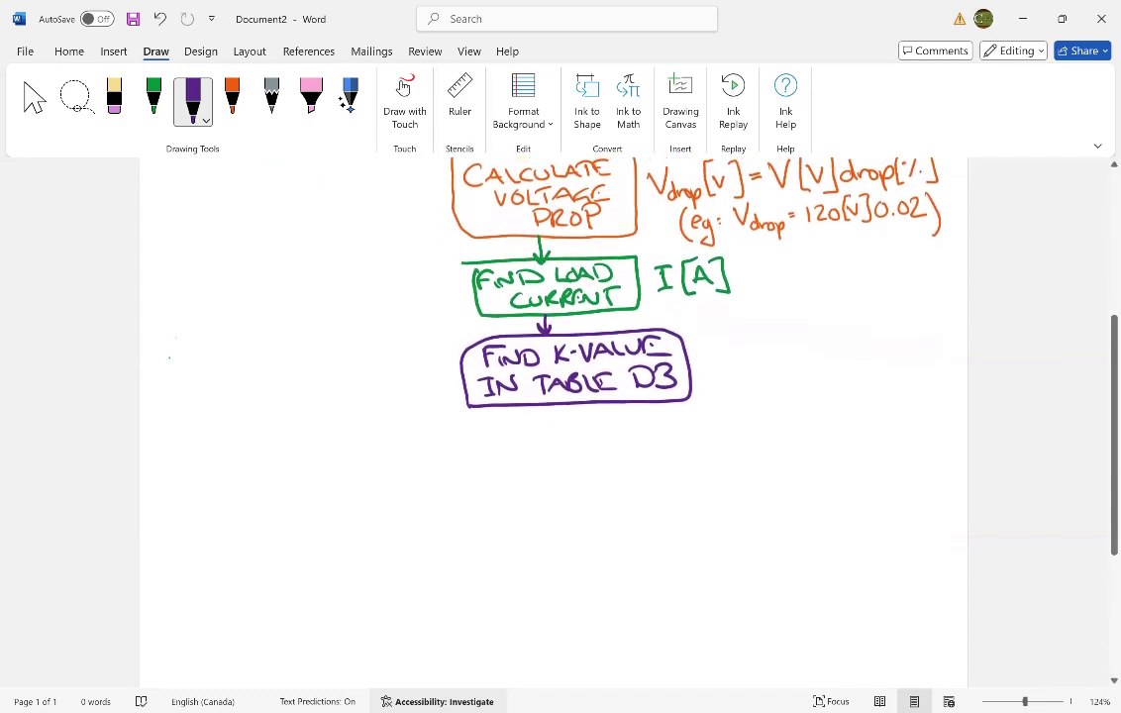
mouse_move(506, 408)
mouse_down()
mouse_move(508, 436)
mouse_move(513, 423)
mouse_move(532, 431)
mouse_up()
mouse_move(532, 416)
mouse_down()
mouse_move(573, 431)
mouse_move(579, 419)
mouse_up()
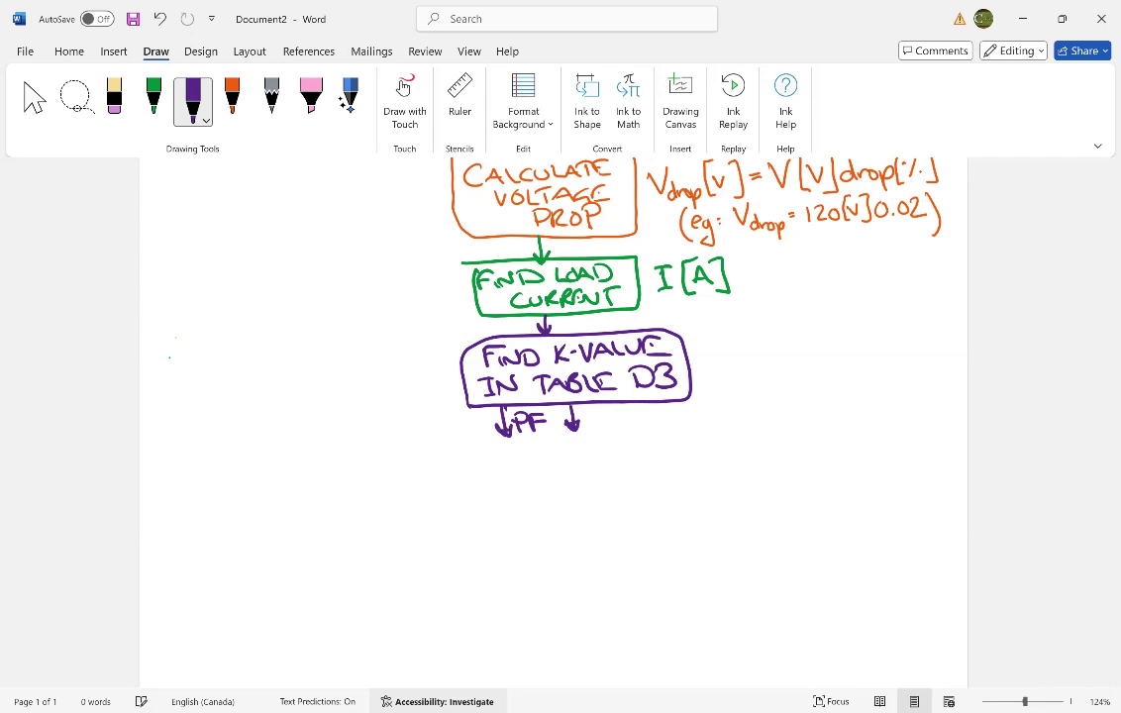
drag(592, 413, 583, 428)
mouse_move(596, 414)
mouse_down()
mouse_move(595, 428)
mouse_move(627, 420)
mouse_move(655, 432)
mouse_move(661, 421)
mouse_up()
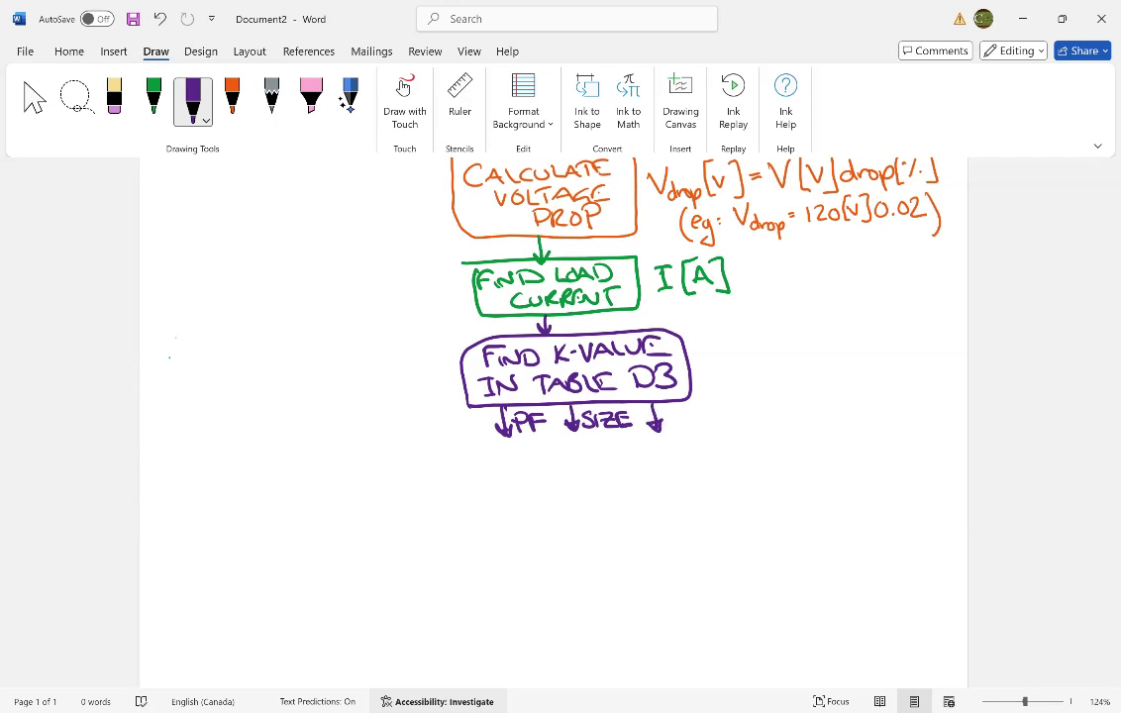
mouse_move(669, 424)
mouse_down()
mouse_move(672, 411)
mouse_move(683, 423)
mouse_move(778, 417)
mouse_up()
click(784, 415)
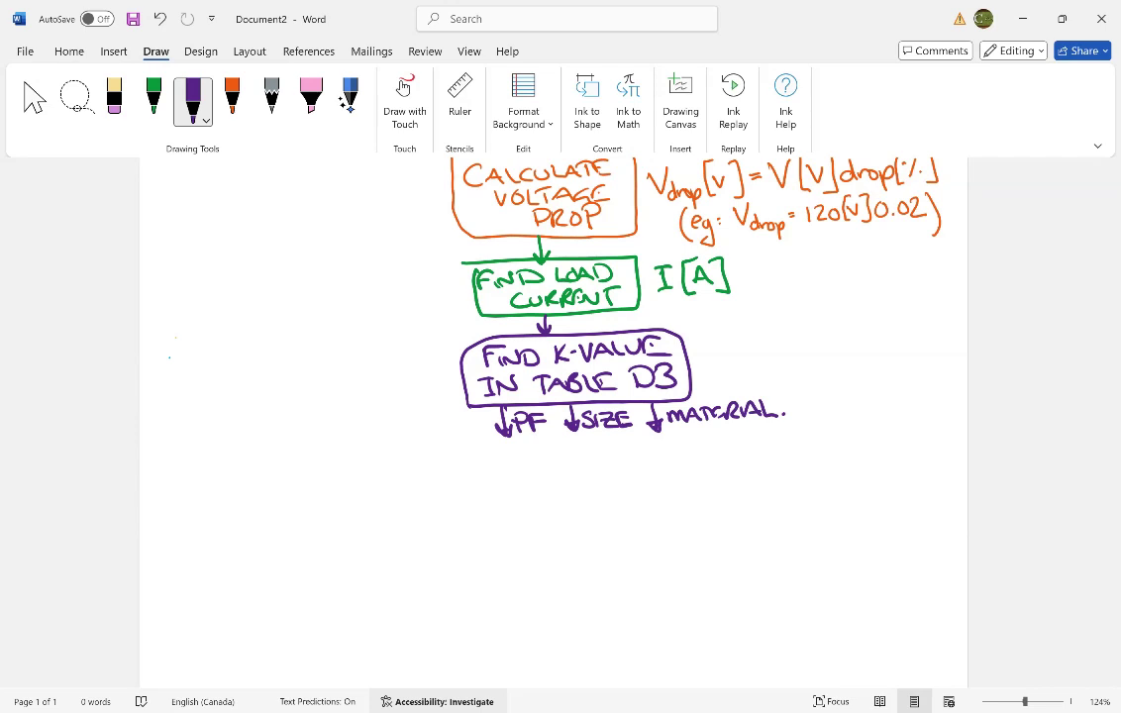
Write the parenthesized purple example "(eg: copper, 4 AWG, PF = 1.)" beside the K-value box.
mouse_move(727, 339)
mouse_down()
mouse_move(737, 360)
mouse_move(789, 332)
mouse_move(850, 331)
mouse_move(850, 343)
mouse_up()
click(756, 334)
click(756, 342)
mouse_move(866, 320)
mouse_down()
mouse_move(863, 331)
mouse_move(874, 331)
mouse_up()
mouse_move(870, 319)
mouse_down()
mouse_move(870, 339)
mouse_move(890, 331)
mouse_up()
drag(893, 320, 920, 339)
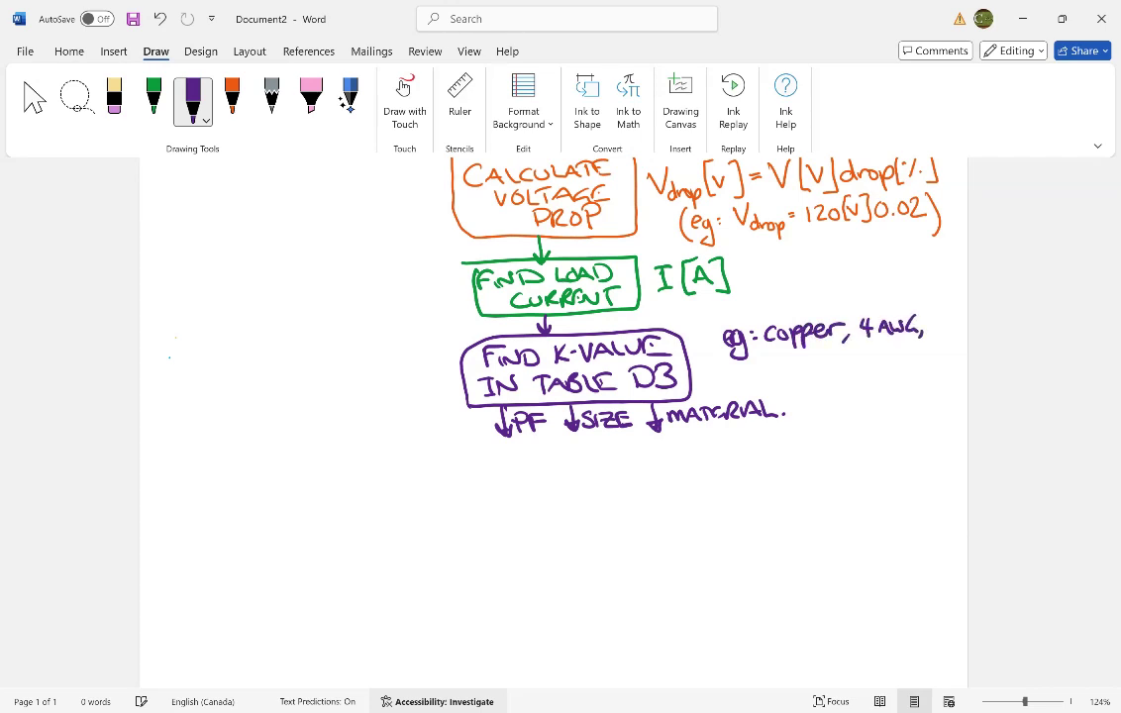
drag(814, 348, 812, 361)
drag(813, 348, 827, 361)
drag(828, 348, 835, 353)
drag(842, 351, 850, 350)
drag(842, 356, 862, 361)
click(878, 359)
drag(731, 323, 731, 375)
drag(930, 309, 931, 366)
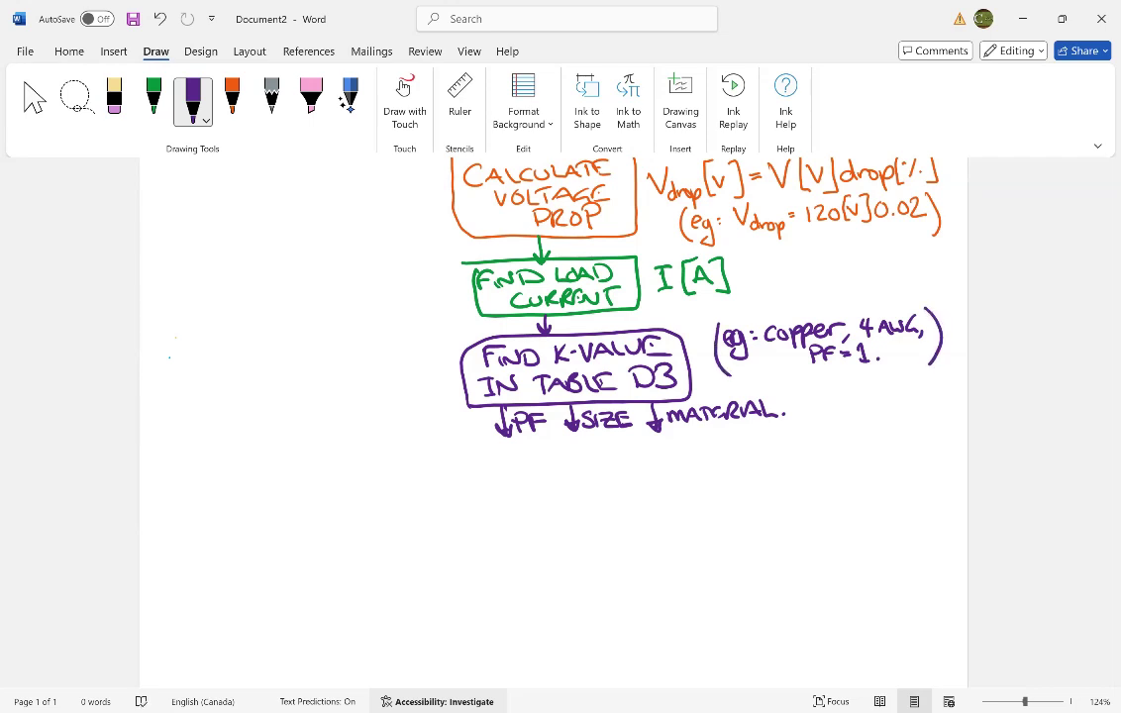
Write "PULL THE FACTOR" in purple below the PF, size and material arrows.
drag(483, 449, 484, 474)
mouse_move(484, 450)
mouse_down()
mouse_move(484, 462)
mouse_move(520, 451)
mouse_move(556, 471)
mouse_move(586, 449)
mouse_up()
drag(590, 449, 601, 467)
drag(617, 449, 616, 458)
drag(641, 448, 643, 462)
mouse_move(642, 446)
mouse_down()
mouse_move(688, 459)
mouse_move(701, 444)
mouse_up()
drag(694, 447, 696, 461)
drag(701, 448, 705, 458)
mouse_move(708, 458)
mouse_down()
mouse_move(718, 446)
mouse_move(734, 462)
mouse_up()
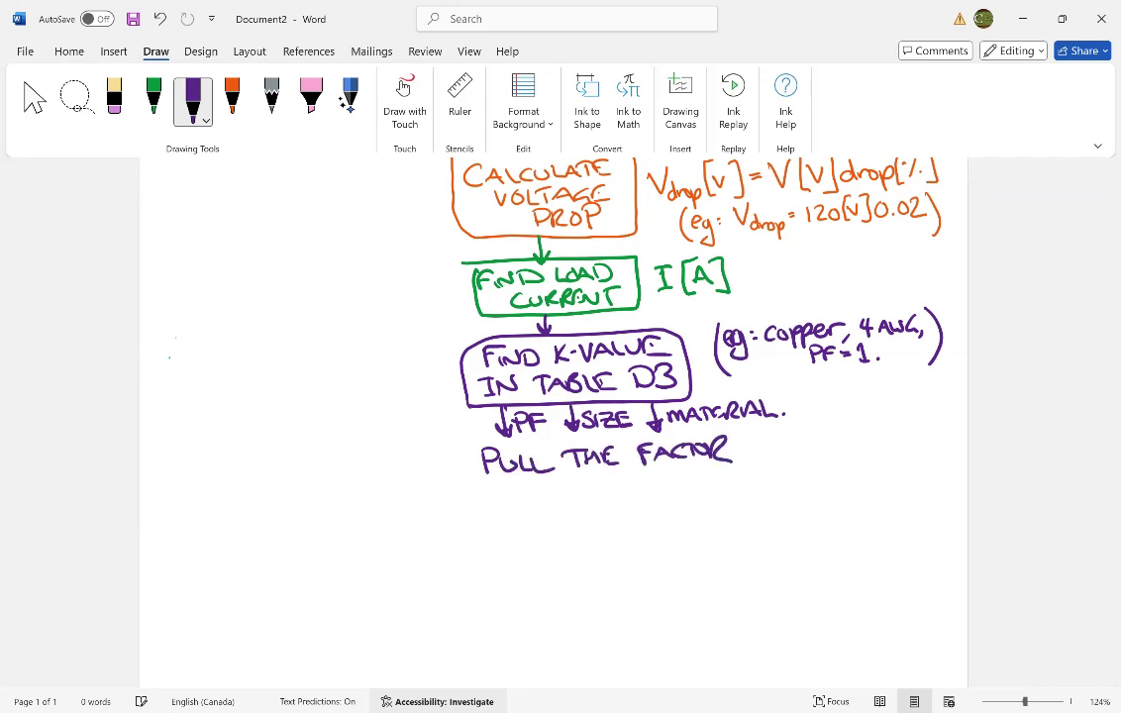
Add "FROM TABLE: K." on the line below "PULL THE FACTOR" and draw a purple box around both lines.
mouse_move(498, 484)
mouse_down()
mouse_move(499, 504)
mouse_move(513, 484)
mouse_up()
drag(500, 493, 509, 492)
mouse_move(515, 486)
mouse_down()
mouse_move(516, 503)
mouse_move(531, 503)
mouse_up()
drag(547, 489, 547, 491)
mouse_move(561, 502)
mouse_down()
mouse_move(599, 501)
mouse_move(608, 479)
mouse_up()
drag(607, 501, 620, 492)
drag(627, 501, 628, 480)
drag(629, 480, 633, 502)
drag(652, 479, 674, 502)
mouse_move(674, 479)
mouse_down()
mouse_move(688, 478)
mouse_move(685, 490)
mouse_up()
mouse_move(675, 503)
mouse_down()
mouse_move(702, 481)
mouse_move(715, 496)
mouse_move(718, 481)
mouse_up()
drag(719, 480, 734, 495)
click(743, 489)
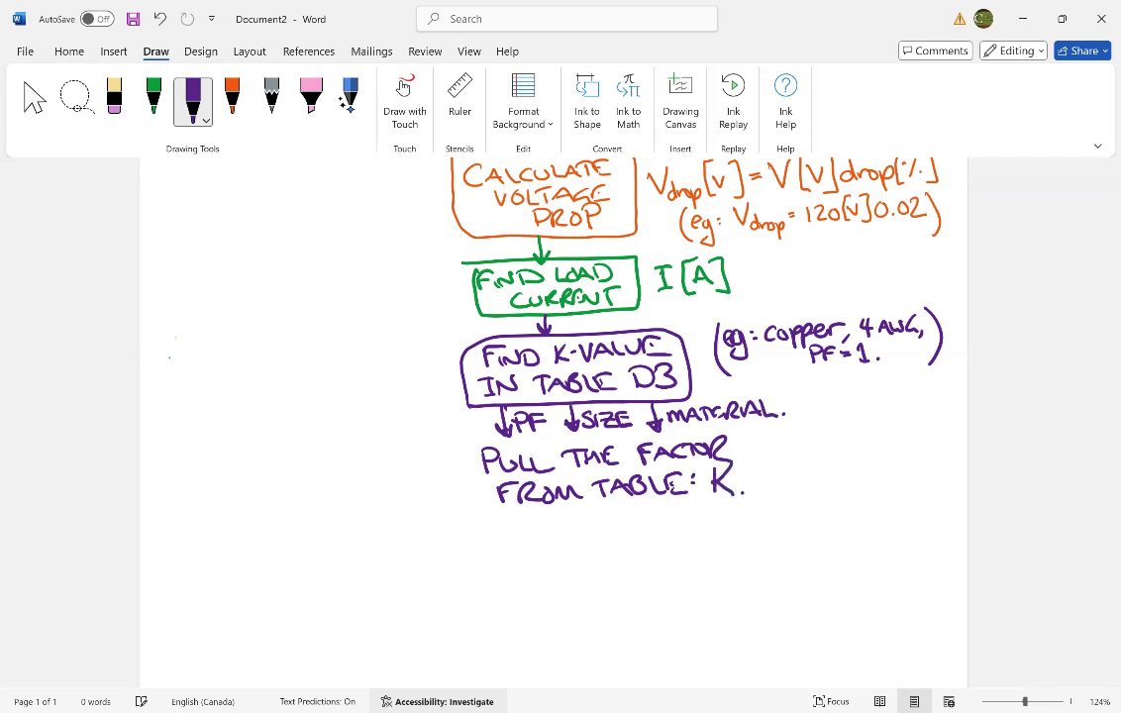
mouse_move(452, 444)
mouse_down()
mouse_move(457, 506)
mouse_move(609, 432)
mouse_move(729, 427)
mouse_move(754, 486)
mouse_move(554, 517)
mouse_move(466, 508)
mouse_up()
Erase the word "FACTOR" in the last box and write "K." in purple in its place.
click(152, 91)
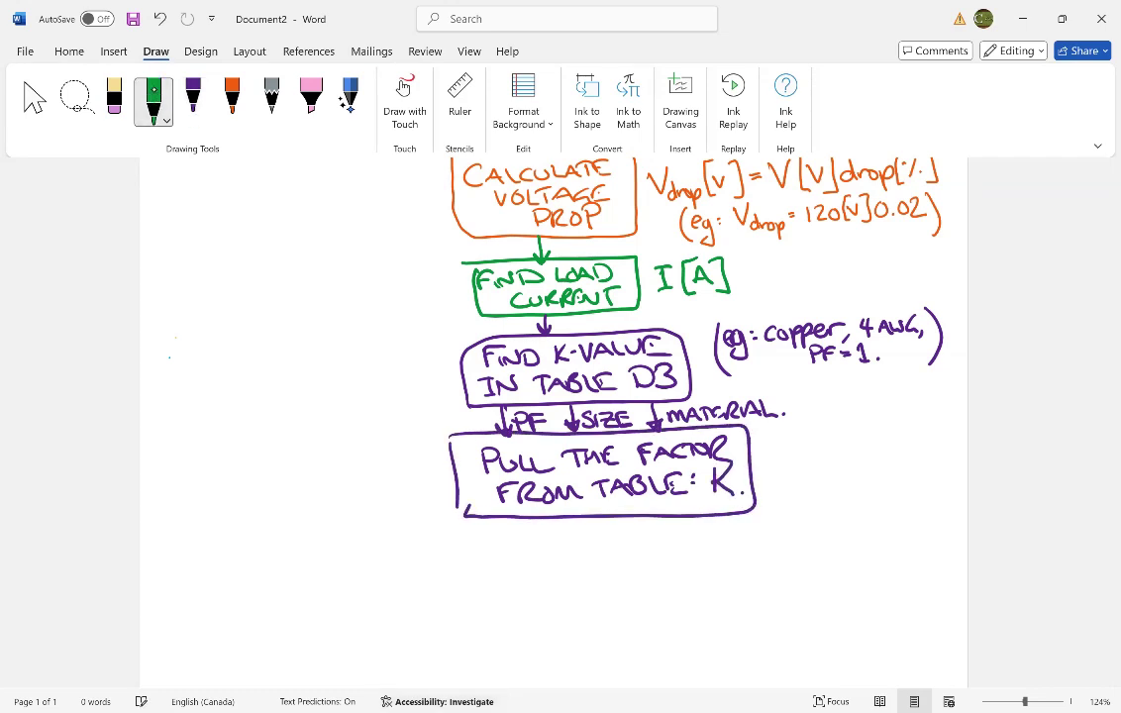
click(116, 99)
drag(642, 446, 725, 446)
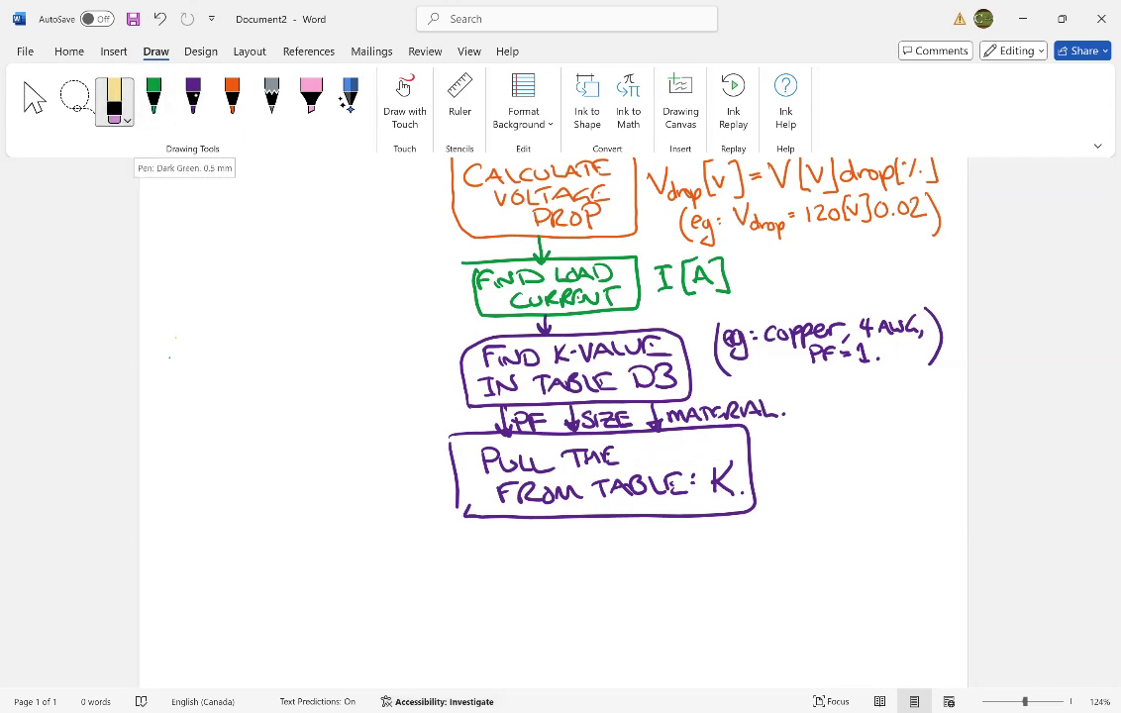
click(193, 96)
mouse_move(639, 443)
mouse_down()
mouse_move(639, 463)
mouse_move(661, 463)
mouse_up()
click(672, 460)
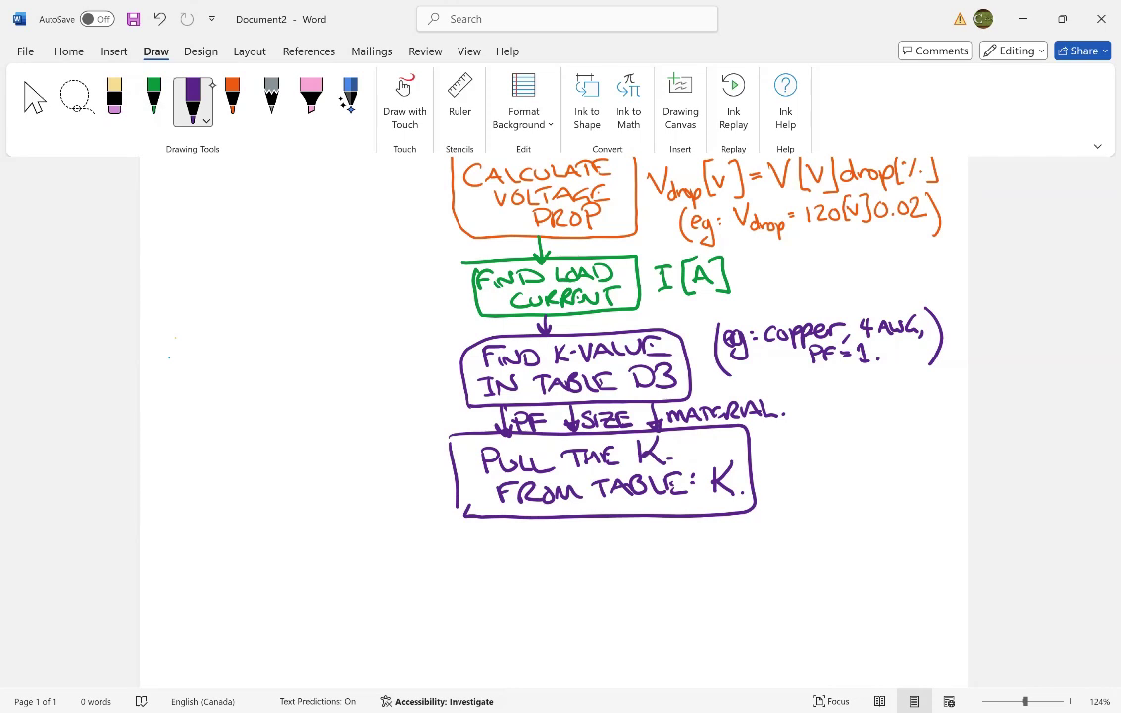
Trace over the K in the boxed equation in purple and circle its "derated by note 3" subscript in yellow.
scroll(555, 416, up, 3)
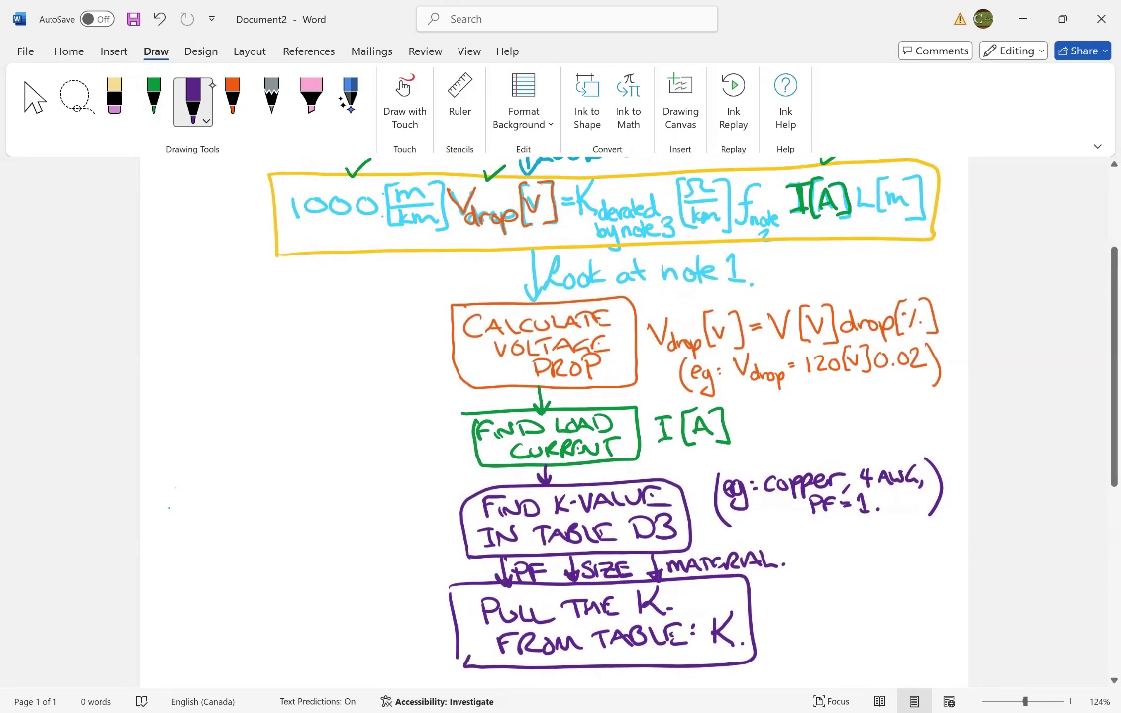
mouse_move(576, 179)
mouse_down()
mouse_move(575, 215)
mouse_move(580, 199)
mouse_move(598, 215)
mouse_up()
click(232, 96)
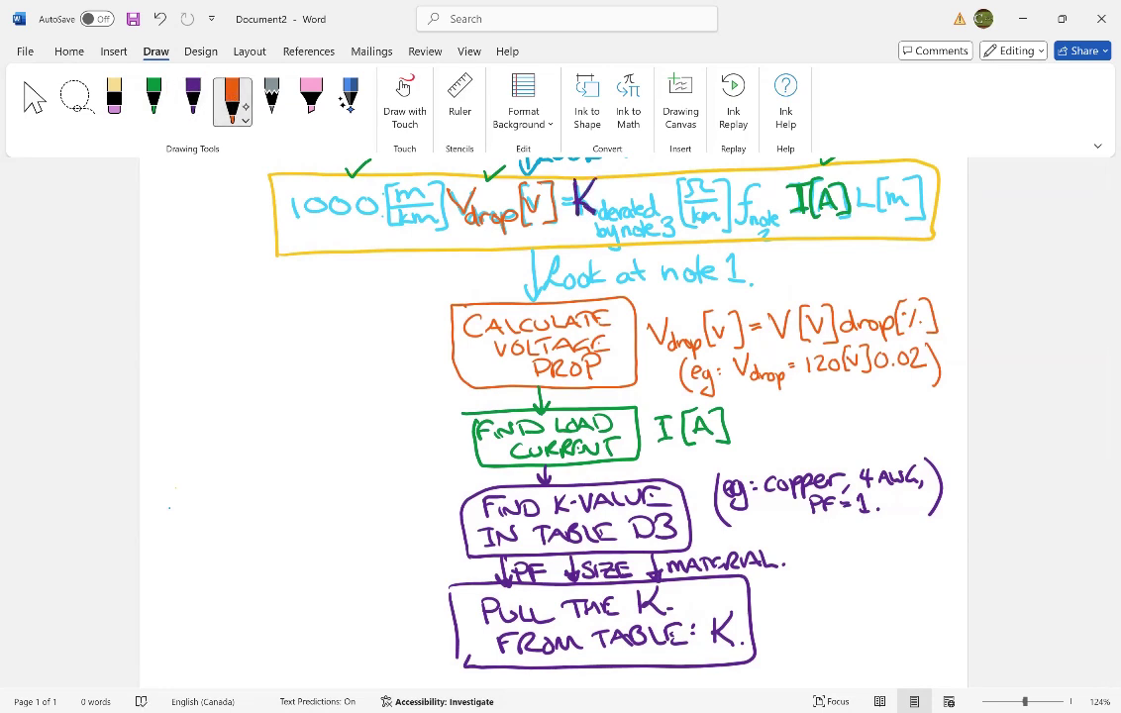
click(232, 96)
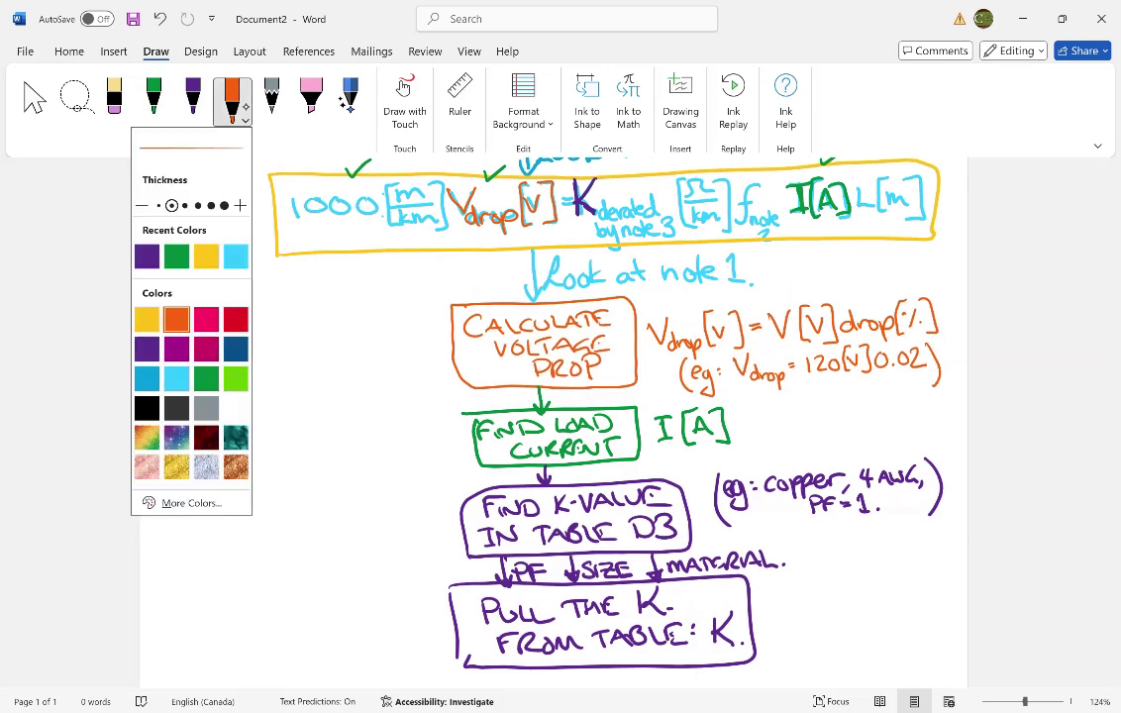
click(146, 319)
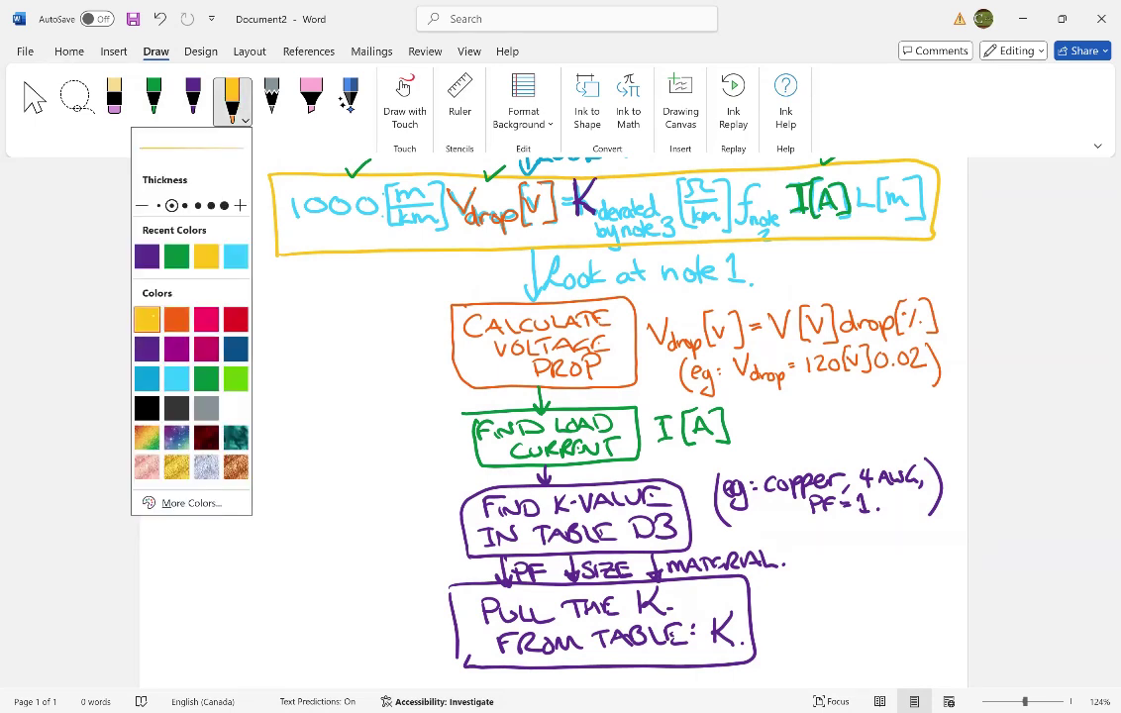
mouse_move(600, 241)
mouse_down()
mouse_move(646, 184)
mouse_move(647, 253)
mouse_move(607, 248)
mouse_up()
Write "DE-RATE BY NOTE 3." in yellow to the lower right of the "PULL THE K FROM TABLE" box.
scroll(147, 325, down, 1)
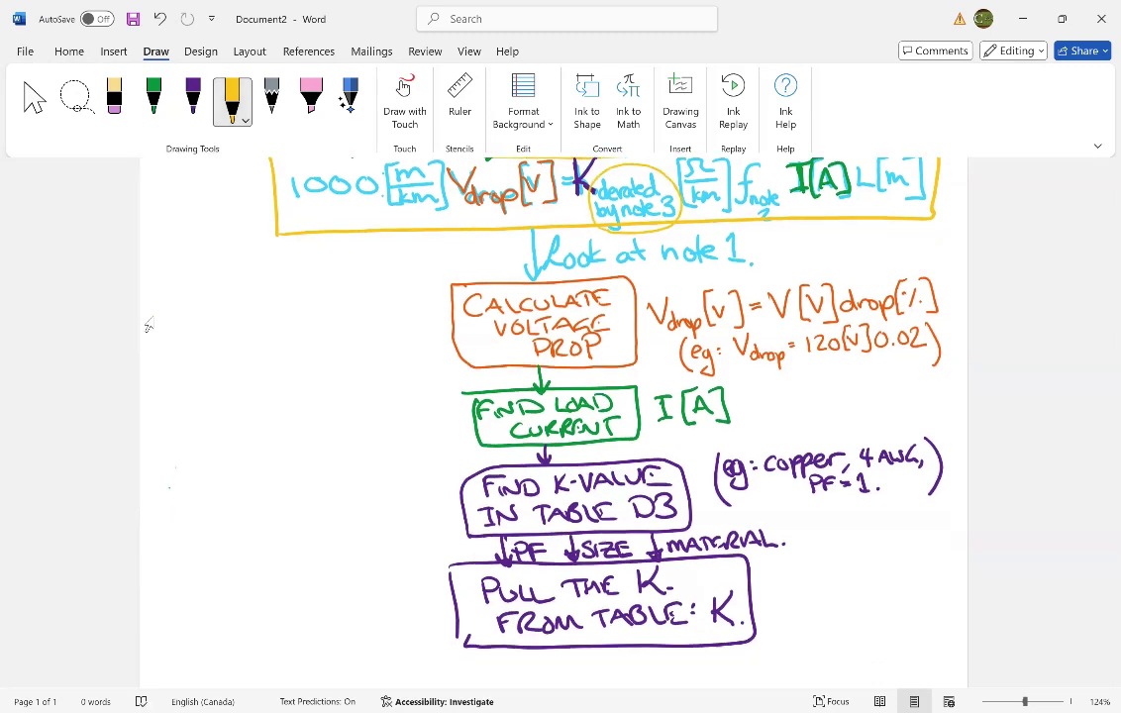
scroll(149, 325, down, 4)
mouse_move(755, 461)
mouse_down()
mouse_move(755, 485)
mouse_move(789, 467)
mouse_move(912, 476)
mouse_up()
mouse_move(783, 486)
mouse_down()
mouse_move(782, 505)
mouse_move(800, 503)
mouse_up()
drag(813, 488, 834, 485)
mouse_move(826, 487)
mouse_down()
mouse_move(826, 505)
mouse_move(848, 503)
mouse_up()
mouse_move(864, 484)
mouse_down()
mouse_move(876, 493)
mouse_move(864, 503)
mouse_up()
drag(889, 502, 889, 502)
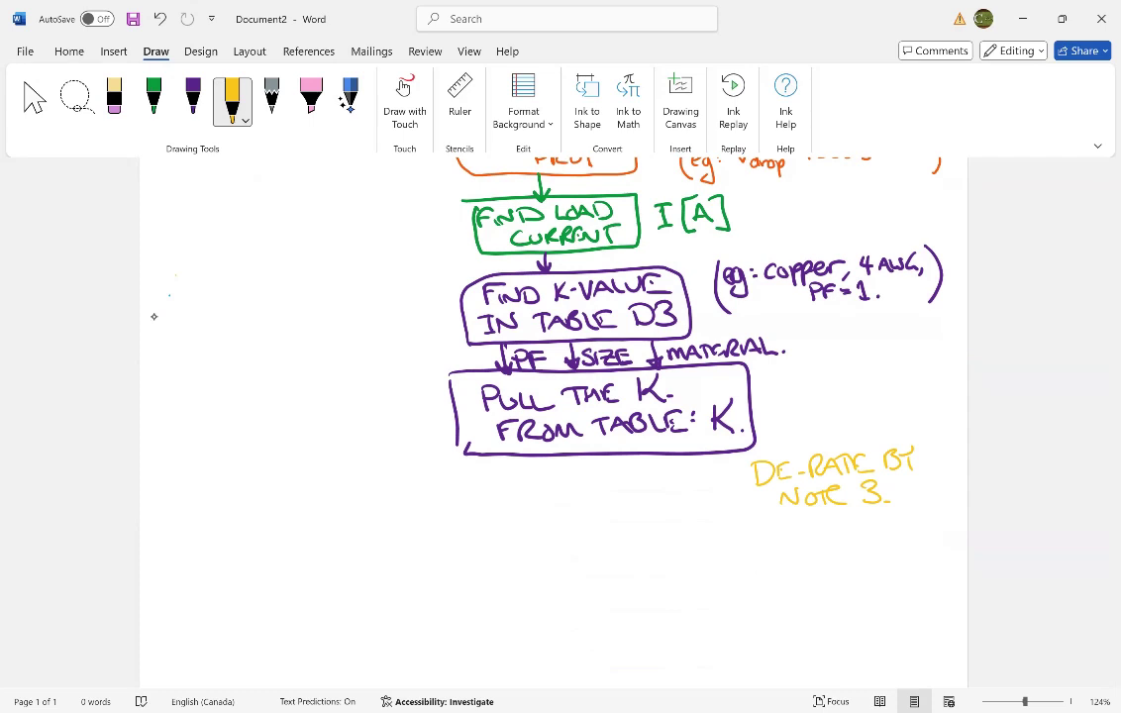
Draw three yellow arrows below the "PULL THE K" box and label them 60°, 75° and 90°.
drag(551, 456, 503, 492)
drag(505, 474, 523, 490)
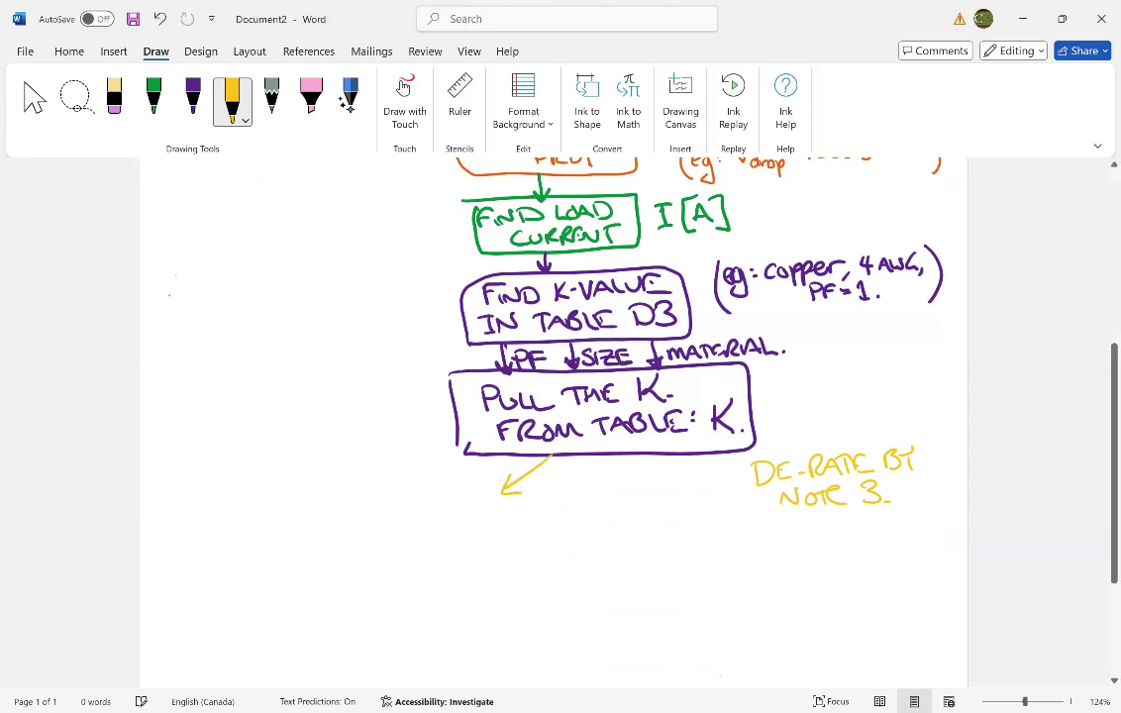
mouse_move(426, 464)
mouse_down()
mouse_move(416, 480)
mouse_move(461, 467)
mouse_up()
mouse_move(602, 458)
mouse_down()
mouse_move(603, 489)
mouse_move(612, 477)
mouse_move(619, 487)
mouse_up()
mouse_move(639, 461)
mouse_down()
mouse_move(626, 485)
mouse_move(646, 462)
mouse_move(714, 494)
mouse_up()
mouse_move(711, 483)
mouse_down()
mouse_move(714, 494)
mouse_move(697, 492)
mouse_move(700, 479)
mouse_up()
mouse_move(712, 465)
mouse_down()
mouse_move(710, 476)
mouse_move(716, 464)
mouse_up()
drag(727, 457, 726, 459)
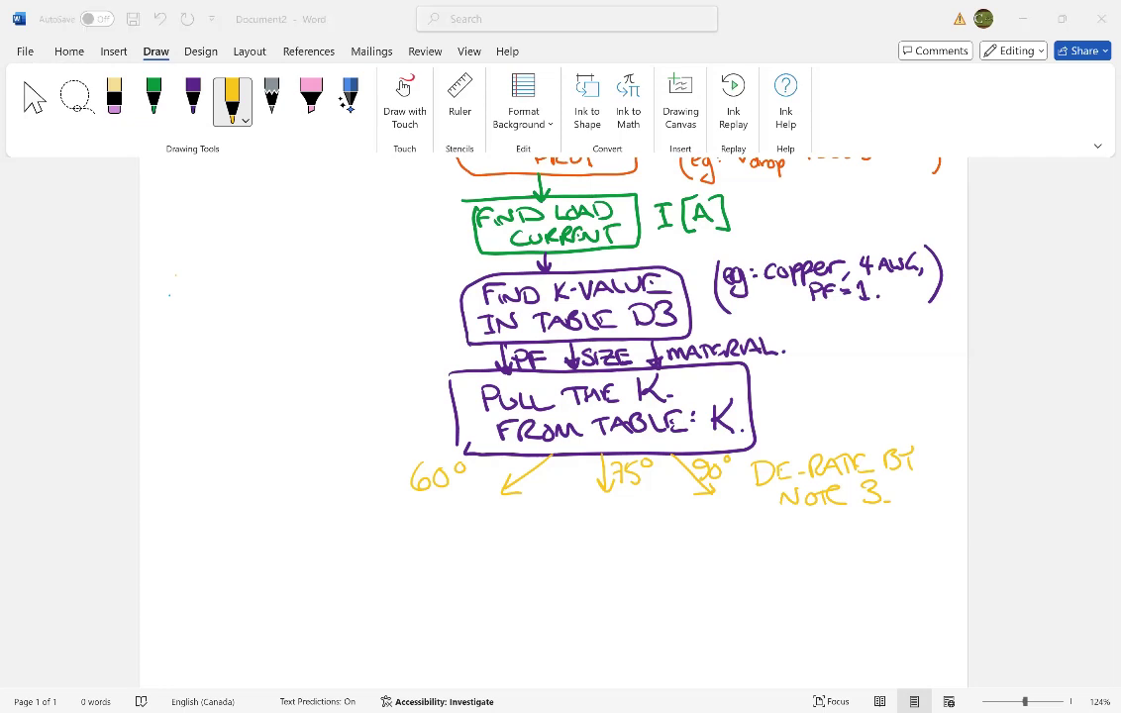
Draw a yellow box below each of the 60°, 75° and 90° arrows.
mouse_move(420, 557)
mouse_down()
mouse_move(497, 492)
mouse_move(541, 543)
mouse_move(427, 562)
mouse_up()
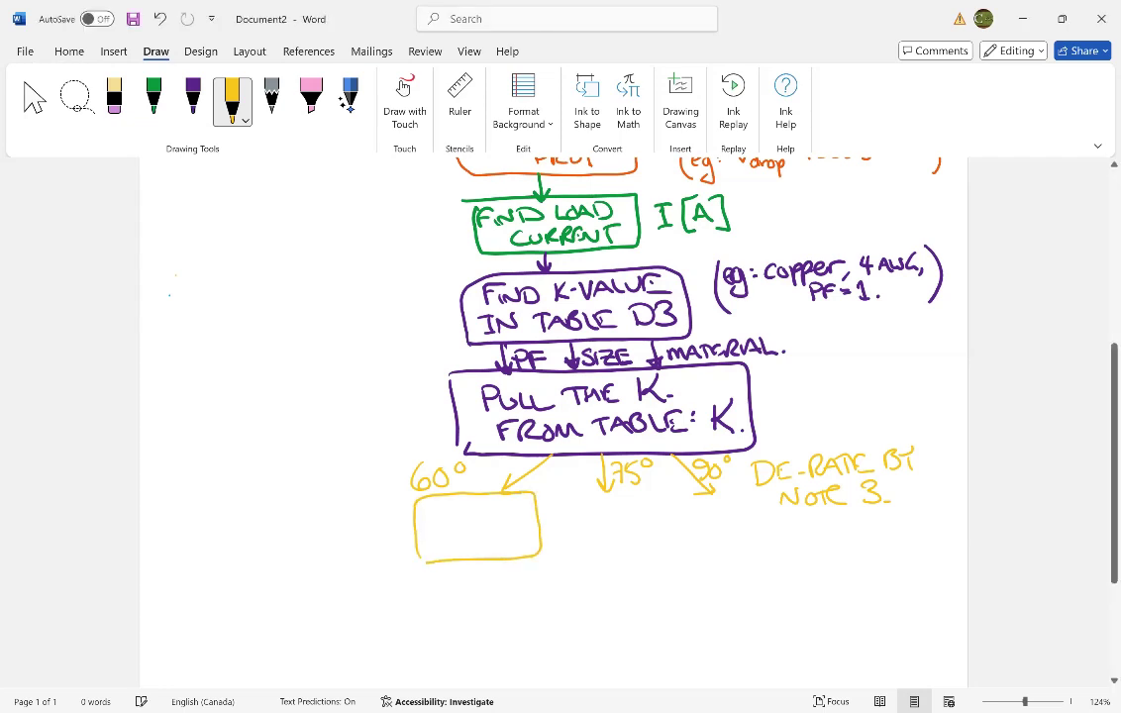
mouse_move(546, 492)
mouse_down()
mouse_move(547, 552)
mouse_move(656, 487)
mouse_move(544, 554)
mouse_up()
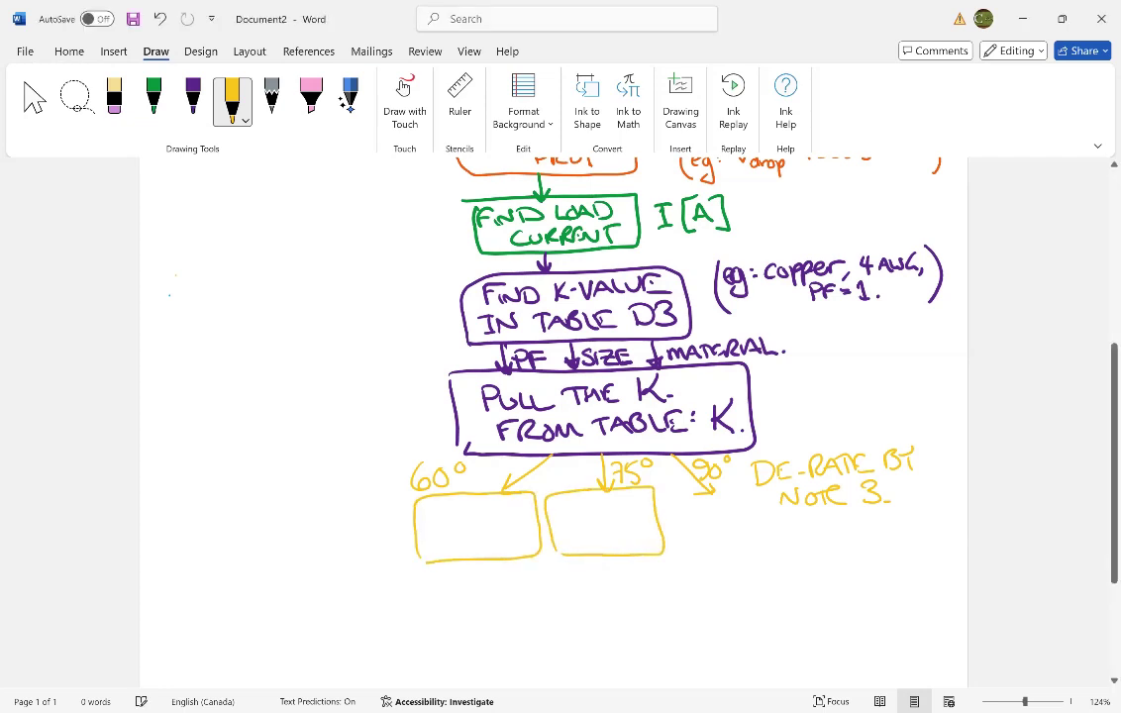
drag(672, 495, 676, 553)
mouse_move(671, 495)
mouse_down()
mouse_move(778, 492)
mouse_move(782, 556)
mouse_up()
drag(783, 556, 678, 555)
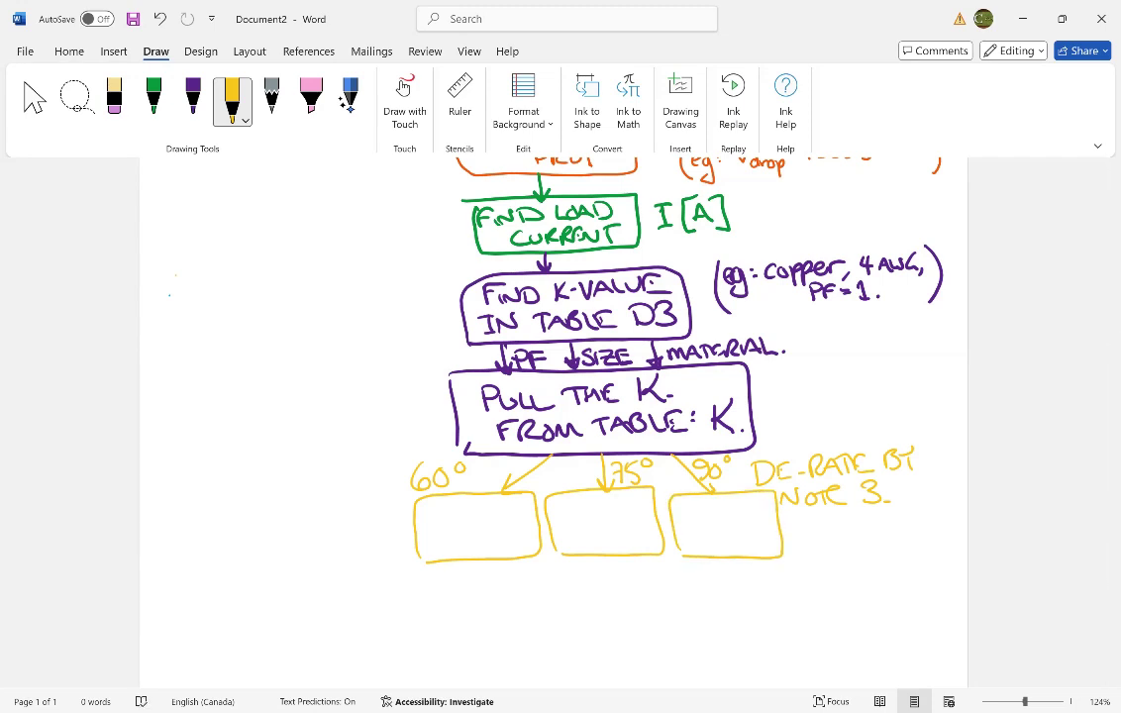
Write "multiply by 1" in yellow in the 75° box.
drag(549, 509, 591, 499)
drag(593, 500, 598, 515)
drag(599, 501, 612, 505)
mouse_move(617, 497)
mouse_down()
mouse_move(624, 516)
mouse_move(588, 531)
mouse_move(614, 533)
mouse_move(615, 544)
mouse_up()
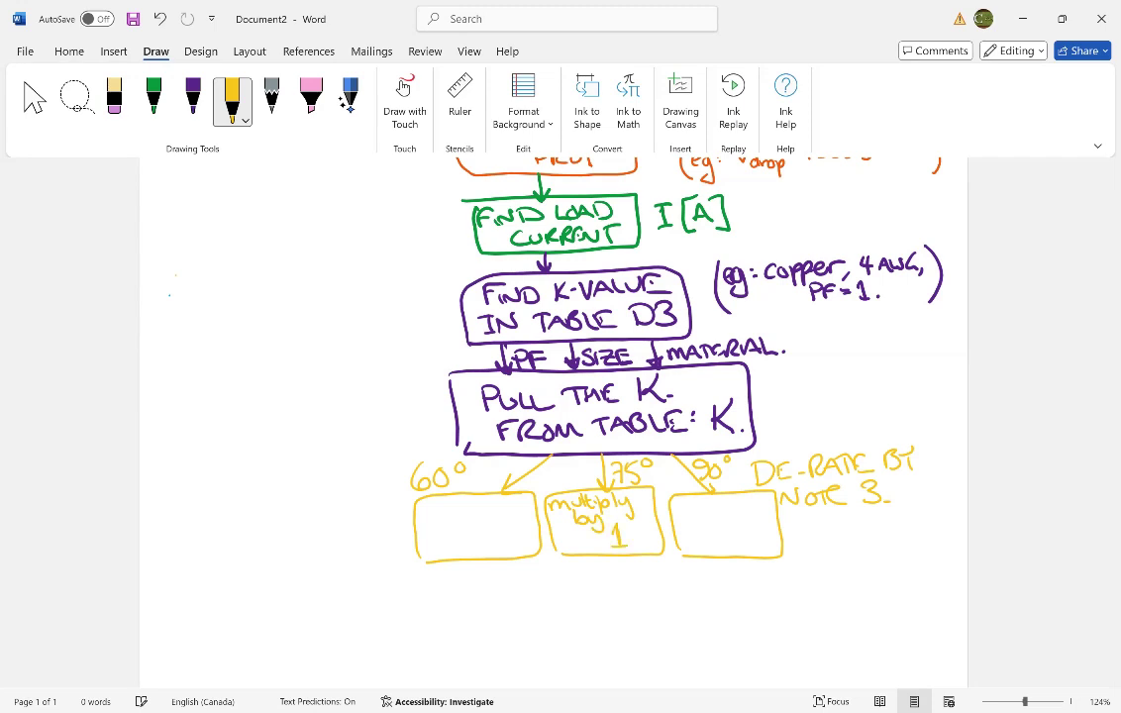
Write "multiply K" in the 60° and 90° boxes and add the missing K after "multiply" in the 75° box.
drag(420, 517, 454, 517)
drag(457, 502, 471, 525)
drag(472, 509, 482, 516)
mouse_move(487, 505)
mouse_down()
mouse_move(490, 527)
mouse_move(536, 517)
mouse_up()
mouse_move(640, 491)
mouse_down()
mouse_move(640, 509)
mouse_move(689, 513)
mouse_up()
drag(692, 505, 699, 507)
drag(701, 500, 709, 515)
drag(703, 505, 716, 515)
mouse_move(720, 505)
mouse_down()
mouse_move(744, 523)
mouse_move(755, 514)
mouse_up()
drag(768, 496, 769, 513)
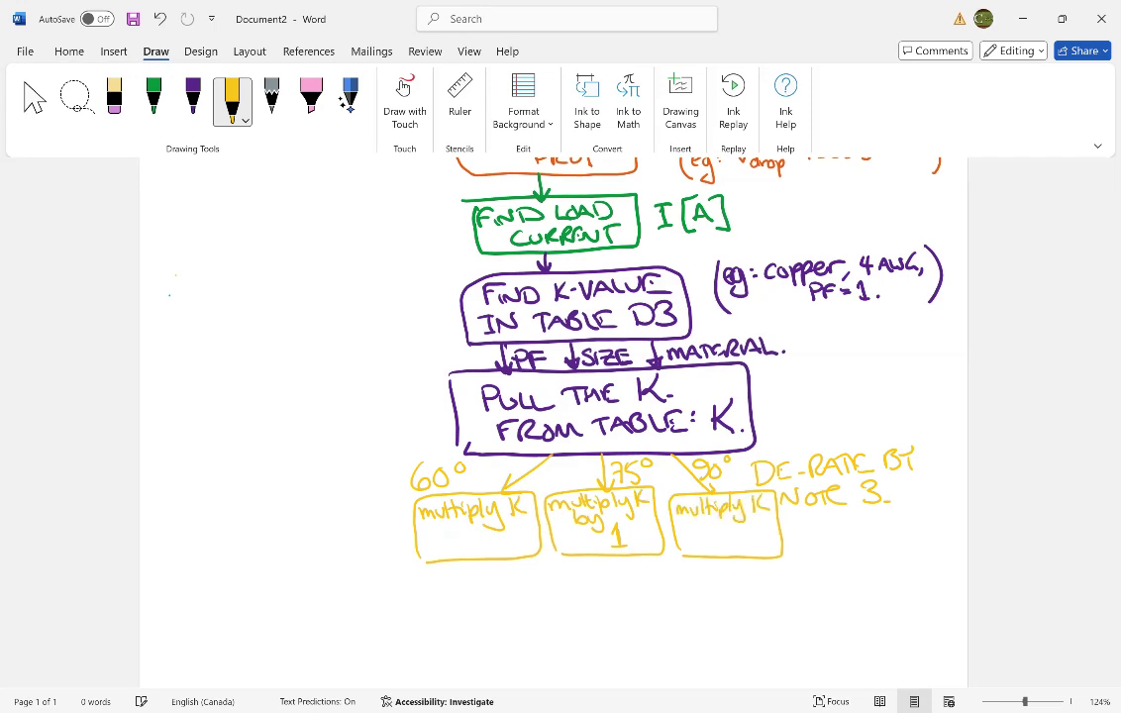
Complete the 90° box with "by 1.05" and the 60° box with "by 0.95".
mouse_move(683, 525)
mouse_down()
mouse_move(688, 547)
mouse_move(706, 545)
mouse_up()
mouse_move(714, 530)
mouse_down()
mouse_move(704, 557)
mouse_move(732, 531)
mouse_move(715, 546)
mouse_move(743, 549)
mouse_up()
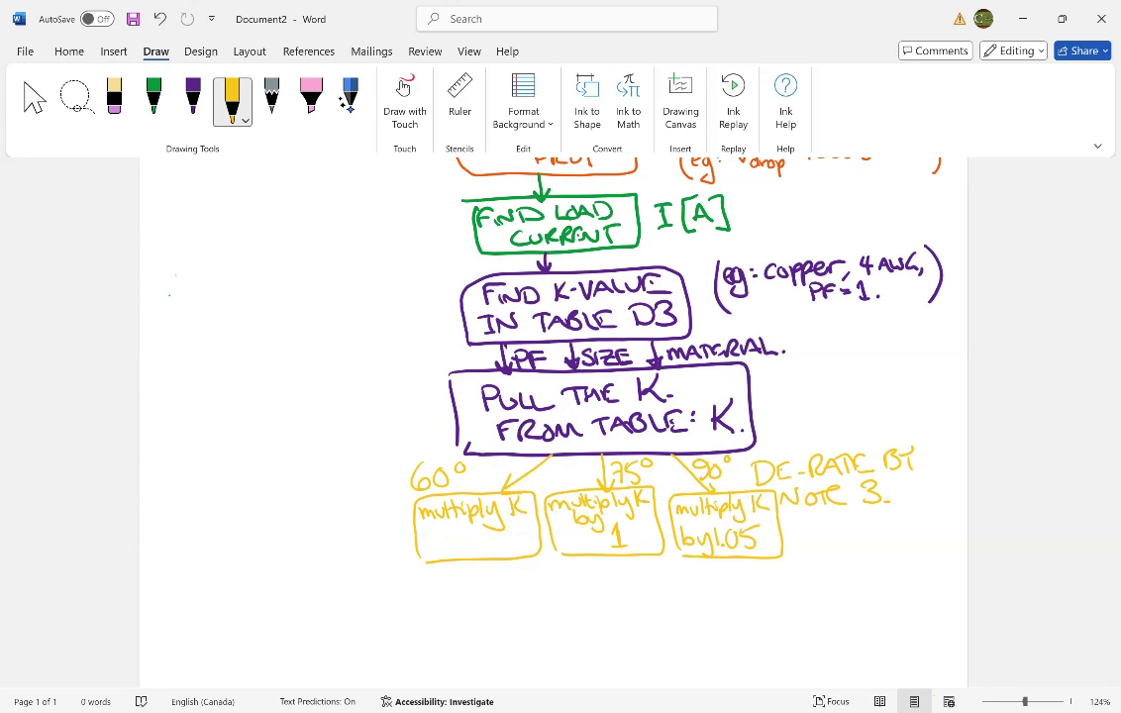
mouse_move(426, 527)
mouse_down()
mouse_move(443, 557)
mouse_move(469, 535)
mouse_move(494, 538)
mouse_move(487, 550)
mouse_up()
click(477, 547)
mouse_move(504, 534)
mouse_down()
mouse_move(501, 551)
mouse_move(516, 531)
mouse_up()
Write the expression "(K)(f3)(f2)" in yellow in the blank area beside the "CALCULATE VOLTAGE DROP" box.
scroll(555, 416, up, 5)
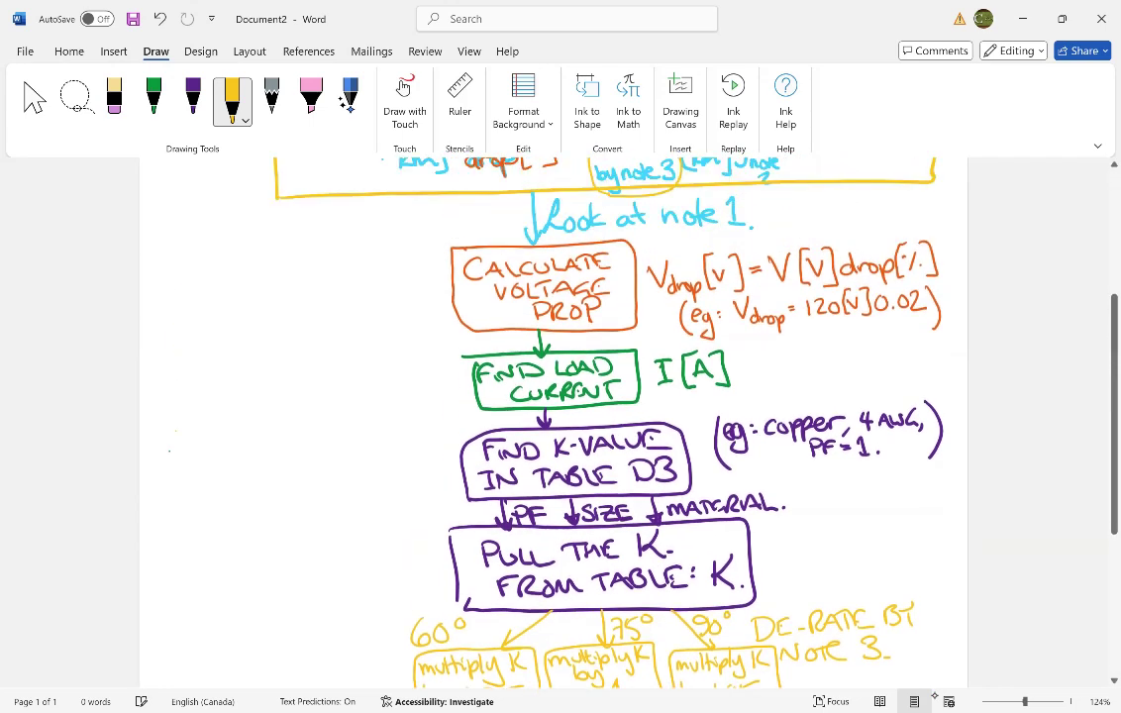
scroll(555, 416, up, 1)
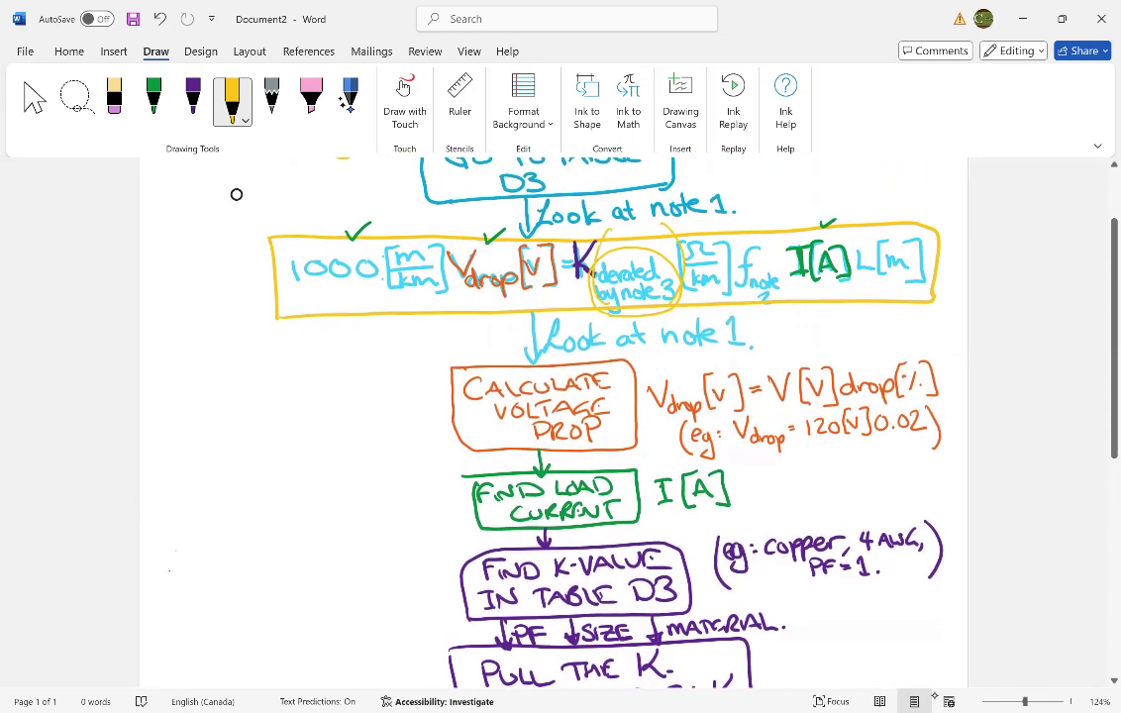
drag(217, 399, 217, 454)
drag(247, 396, 245, 451)
drag(282, 394, 260, 452)
mouse_move(256, 420)
mouse_down()
mouse_move(277, 416)
mouse_move(281, 455)
mouse_up()
mouse_move(334, 395)
mouse_down()
mouse_move(303, 456)
mouse_move(329, 421)
mouse_move(359, 451)
mouse_up()
drag(233, 398, 231, 452)
drag(260, 396, 272, 454)
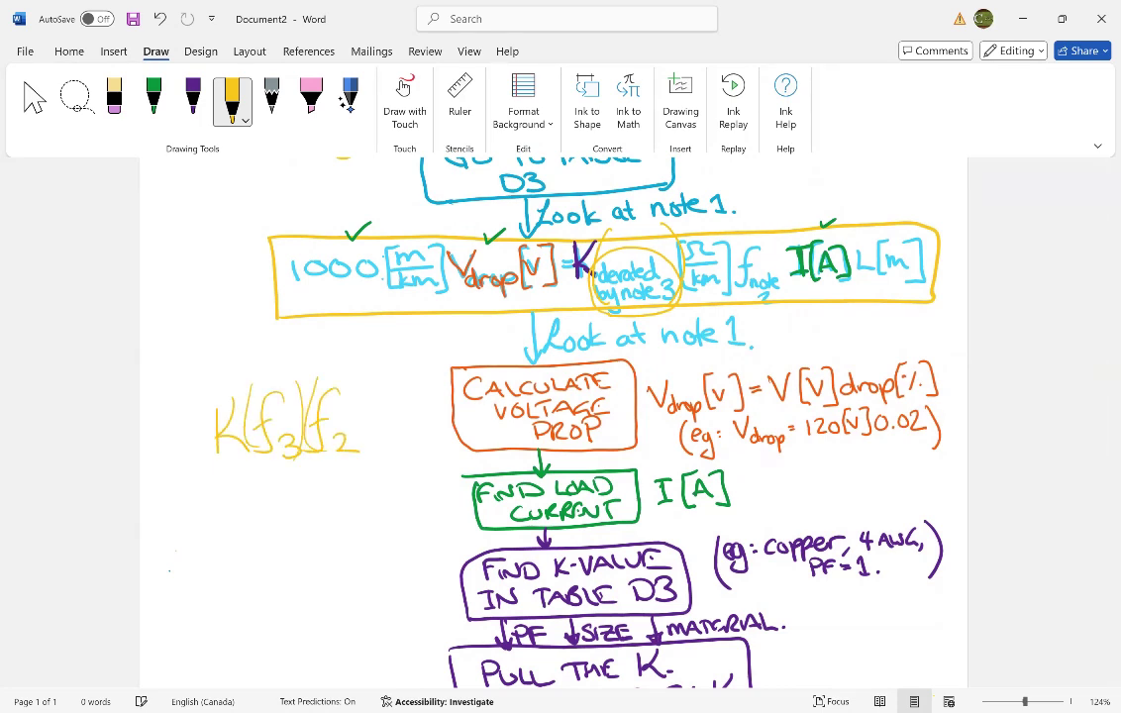
drag(359, 372, 340, 469)
drag(196, 394, 203, 478)
drag(245, 389, 218, 494)
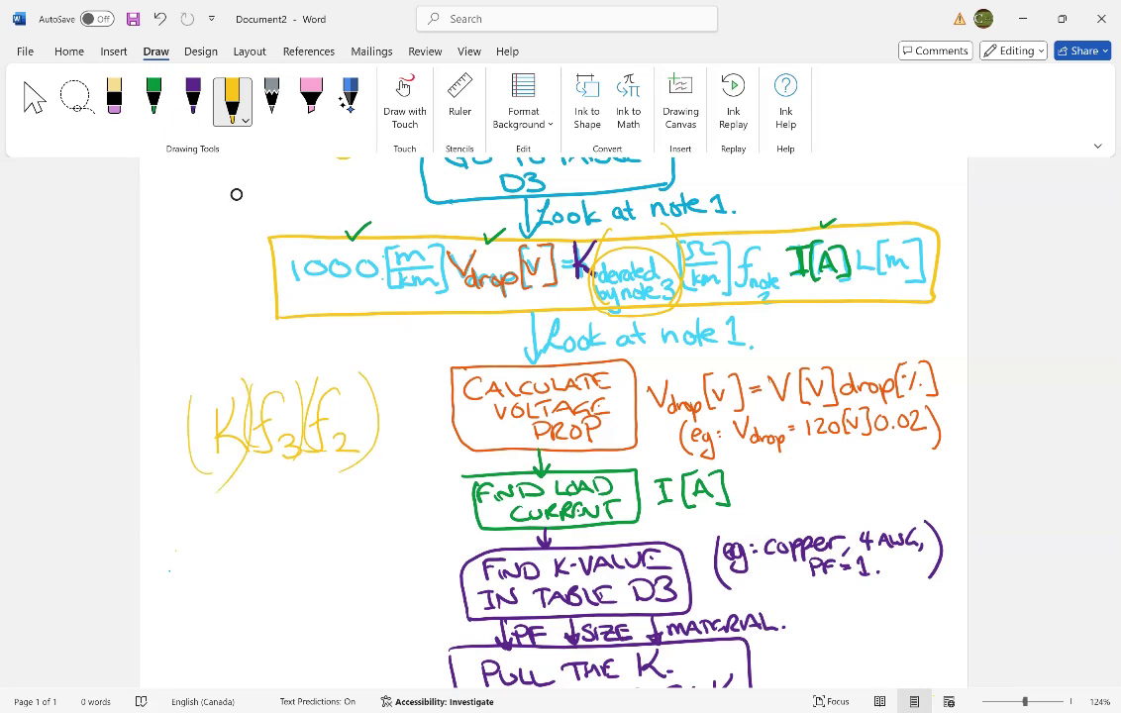
Erase the "(K)(f3)(f2)" expression and the yellow circle and parentheses around "derated by note 3".
click(115, 99)
mouse_move(223, 426)
mouse_down()
mouse_move(362, 421)
mouse_move(287, 446)
mouse_move(319, 422)
mouse_up()
click(191, 436)
click(634, 249)
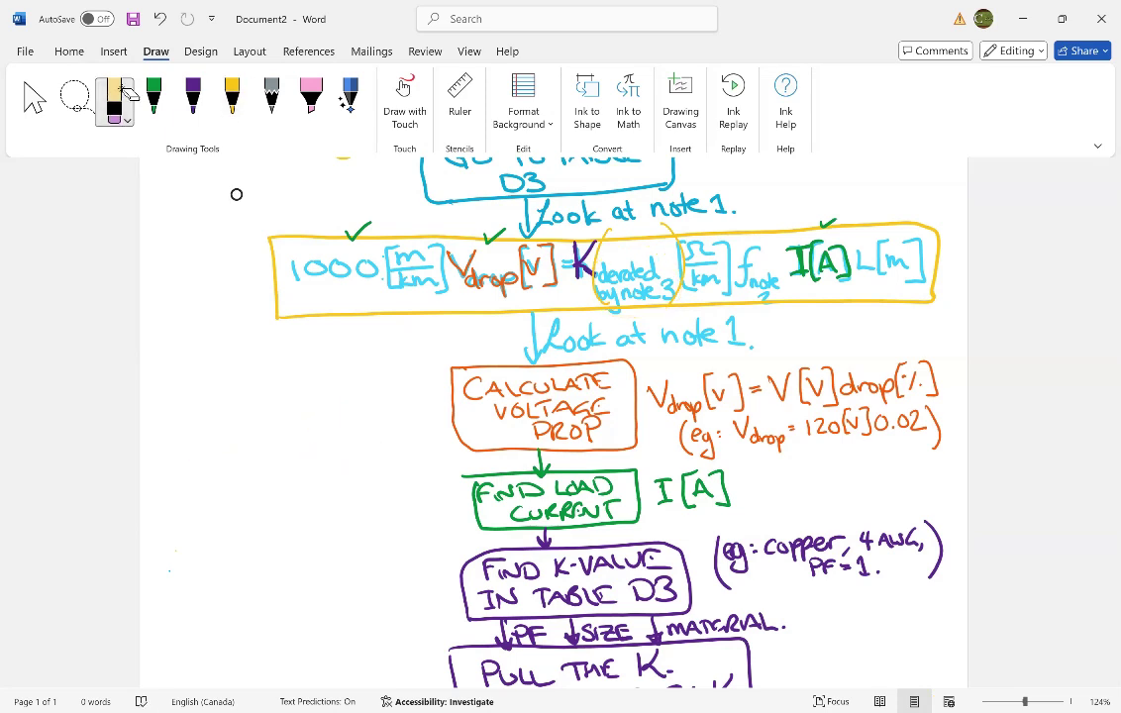
click(678, 248)
Erase the outline around the 60° "multiply K by 0.95" text and redraw it slightly wider in yellow.
scroll(236, 194, down, 5)
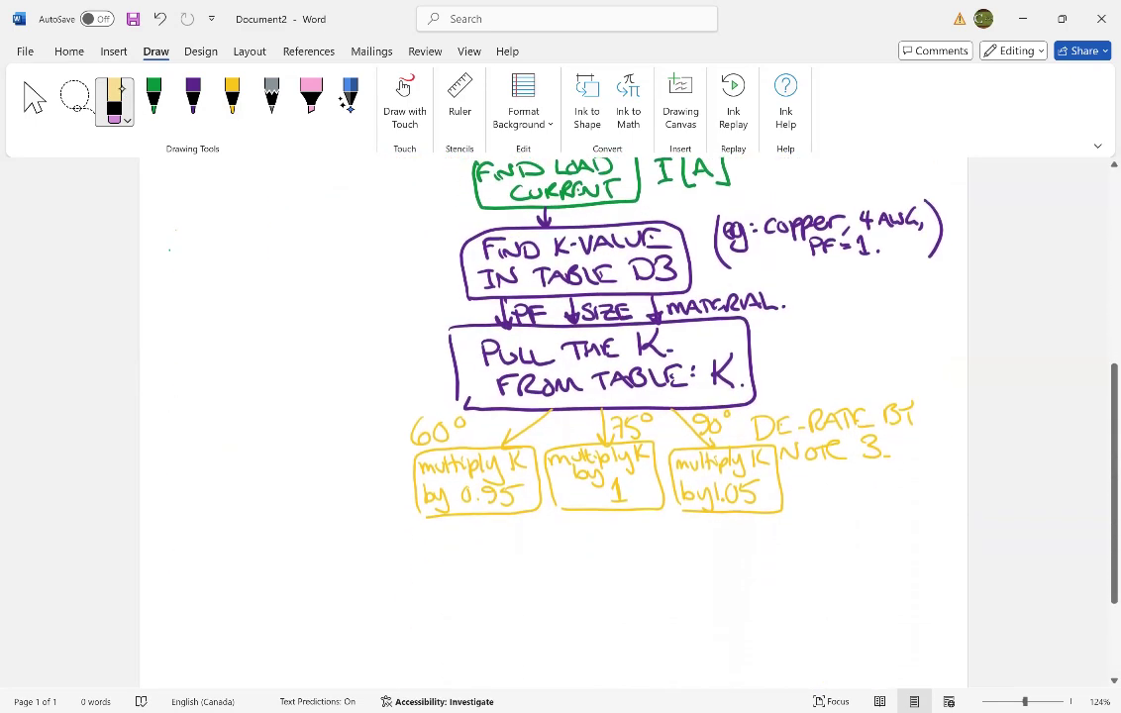
scroll(555, 396, down, 2)
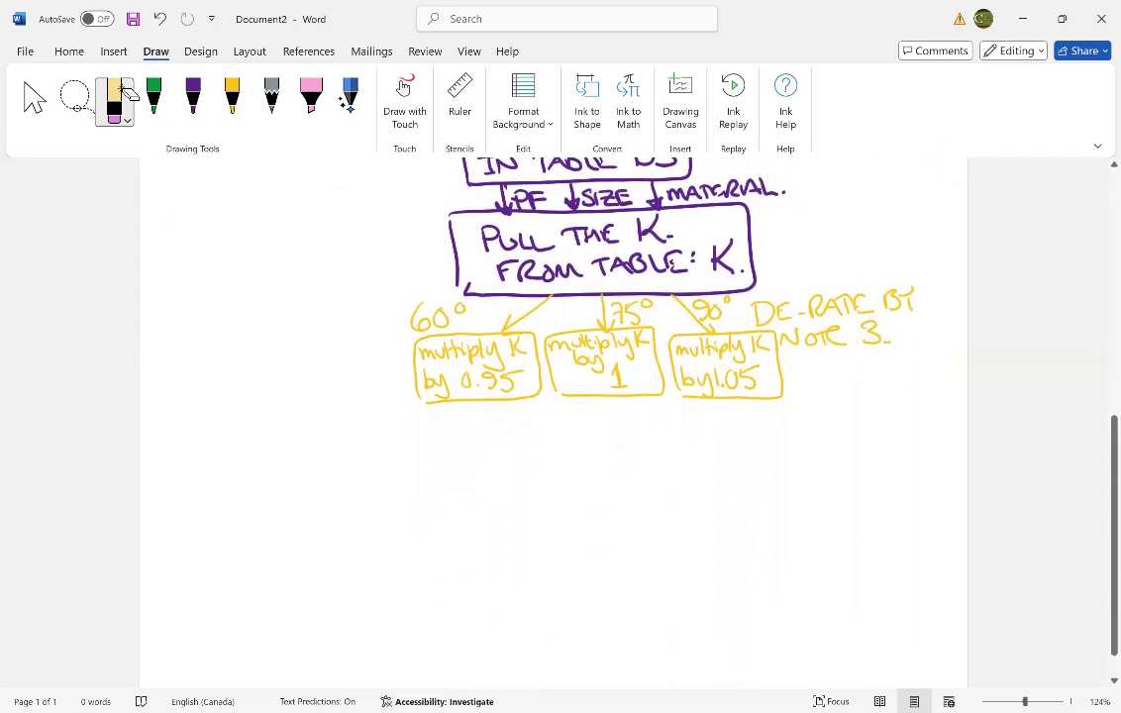
click(416, 367)
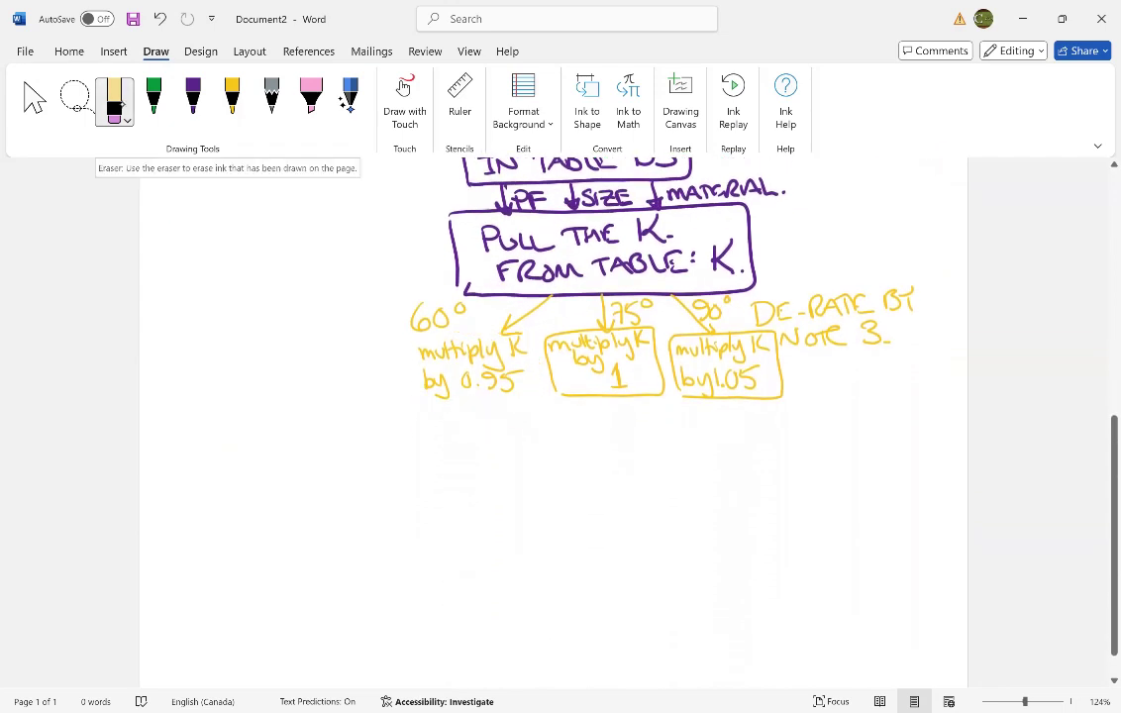
click(233, 99)
mouse_move(411, 394)
mouse_down()
mouse_move(482, 333)
mouse_move(516, 400)
mouse_move(401, 399)
mouse_up()
Draw a yellow arrow down from each of the three multiplier boxes and write "CALCULATE" beneath them.
drag(504, 397, 556, 446)
mouse_move(608, 402)
mouse_down()
mouse_move(613, 431)
mouse_move(620, 425)
mouse_up()
mouse_move(725, 400)
mouse_down()
mouse_move(706, 428)
mouse_move(719, 424)
mouse_up()
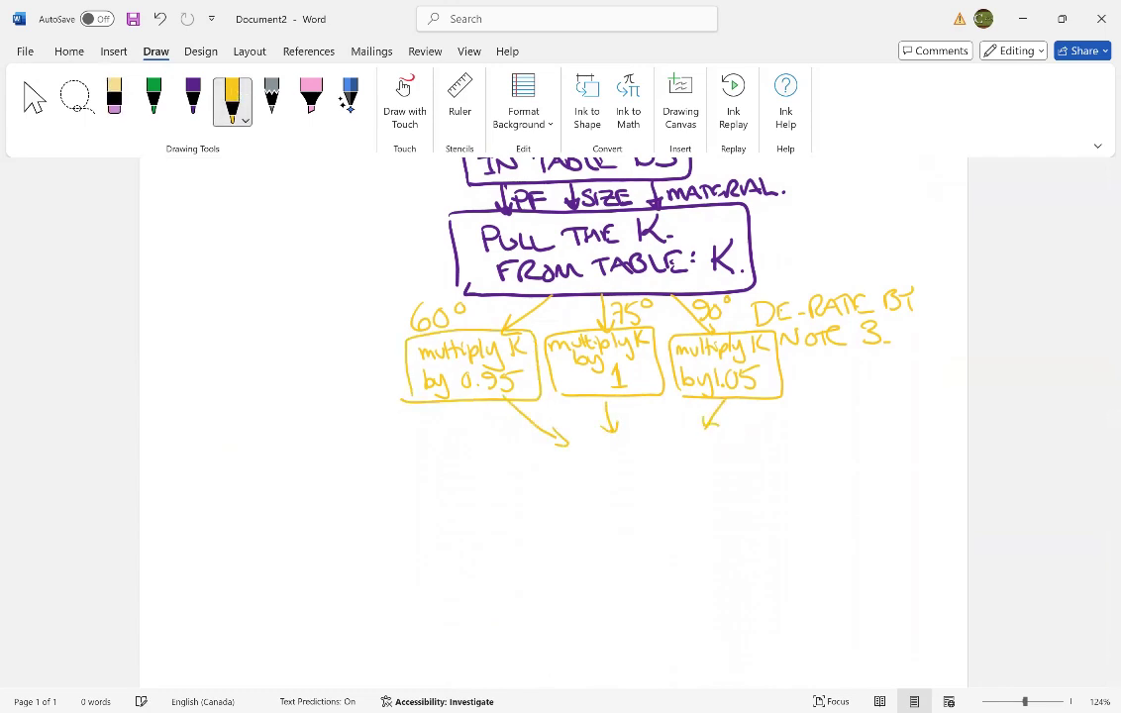
mouse_move(515, 458)
mouse_down()
mouse_move(516, 481)
mouse_move(538, 481)
mouse_up()
drag(523, 473, 556, 480)
mouse_move(558, 457)
mouse_down()
mouse_move(572, 480)
mouse_move(591, 457)
mouse_move(607, 480)
mouse_move(625, 479)
mouse_up()
mouse_move(630, 456)
mouse_down()
mouse_move(630, 474)
mouse_move(640, 457)
mouse_up()
mouse_move(645, 455)
mouse_down()
mouse_move(645, 470)
mouse_move(661, 455)
mouse_up()
drag(646, 462, 659, 461)
drag(644, 469, 665, 468)
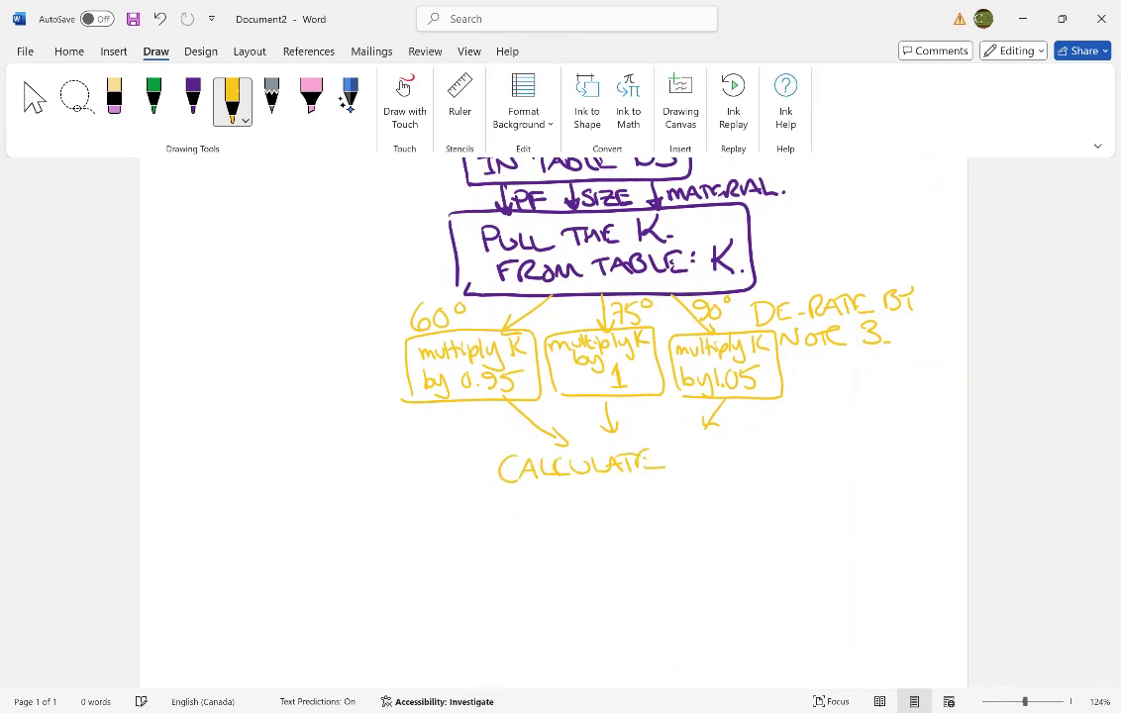
Write the formula "K derated note 3 = K from" in yellow below "CALCULATE".
mouse_move(568, 486)
mouse_down()
mouse_move(568, 507)
mouse_move(598, 514)
mouse_up()
drag(601, 510, 616, 510)
drag(620, 507, 625, 513)
drag(628, 509, 633, 510)
drag(639, 494, 639, 509)
drag(590, 523, 605, 530)
mouse_move(613, 519)
mouse_down()
mouse_move(634, 534)
mouse_move(668, 496)
mouse_up()
drag(657, 502, 678, 508)
drag(695, 463, 703, 512)
drag(700, 501, 710, 501)
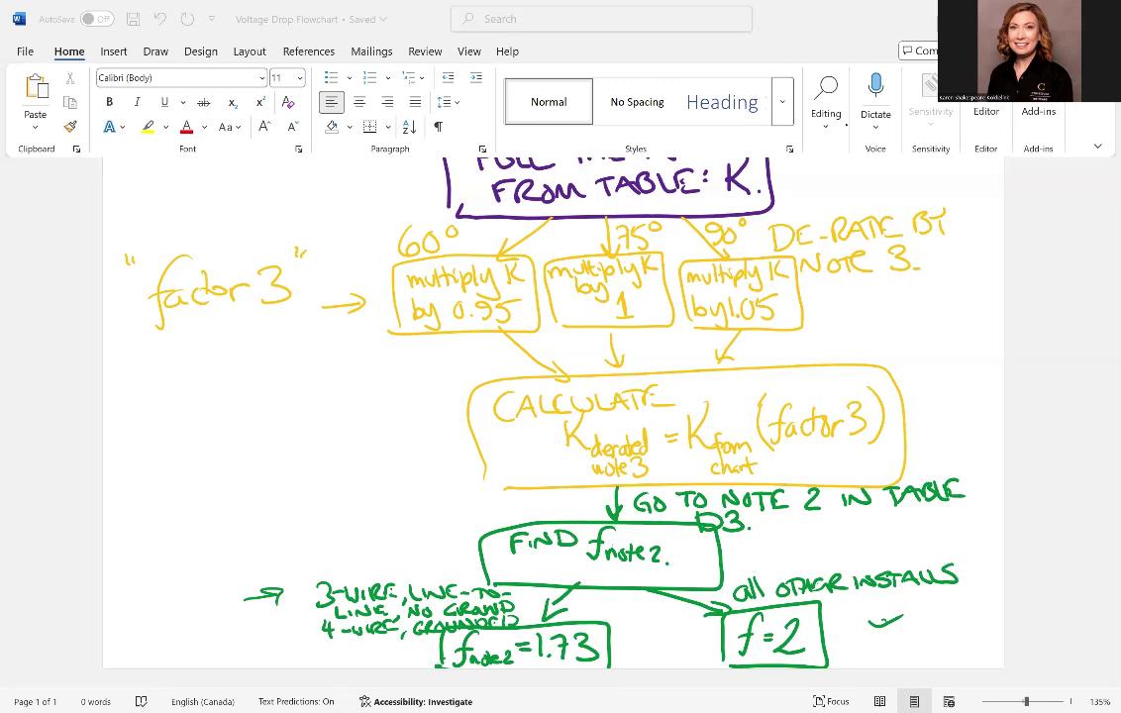
Draw a black curved arrow from the "CALCULATE" box up to the 1.05 box and remove it again.
mouse_move(841, 379)
mouse_down()
mouse_move(827, 317)
mouse_move(833, 334)
mouse_up()
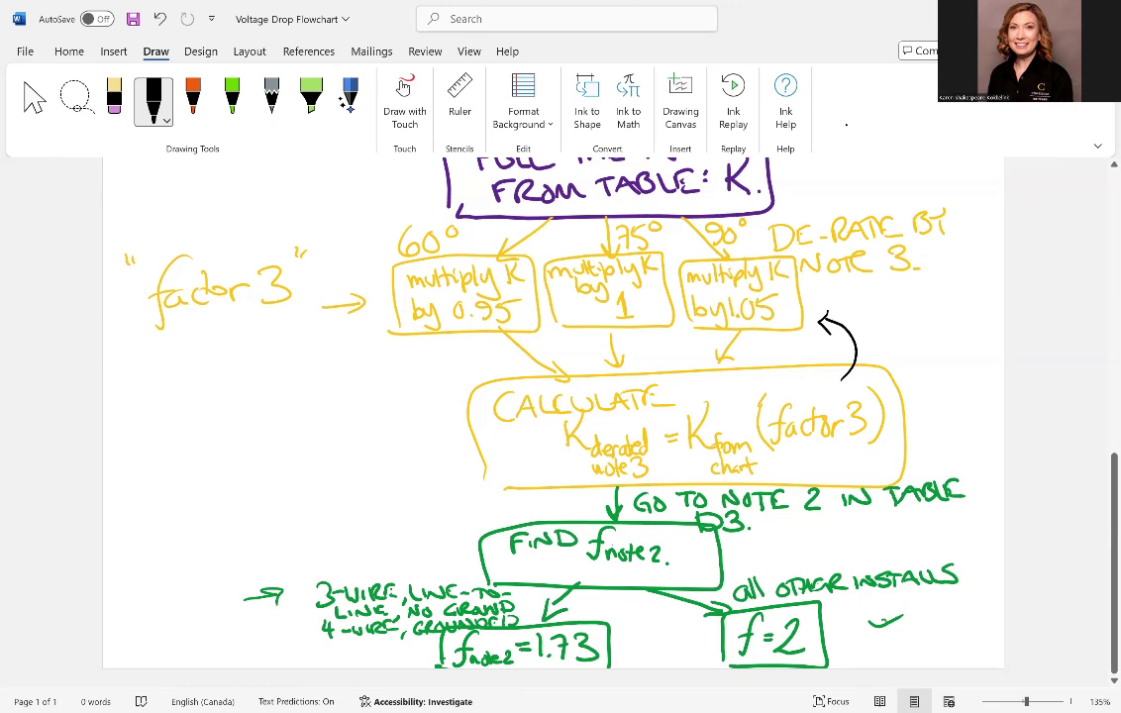
click(115, 99)
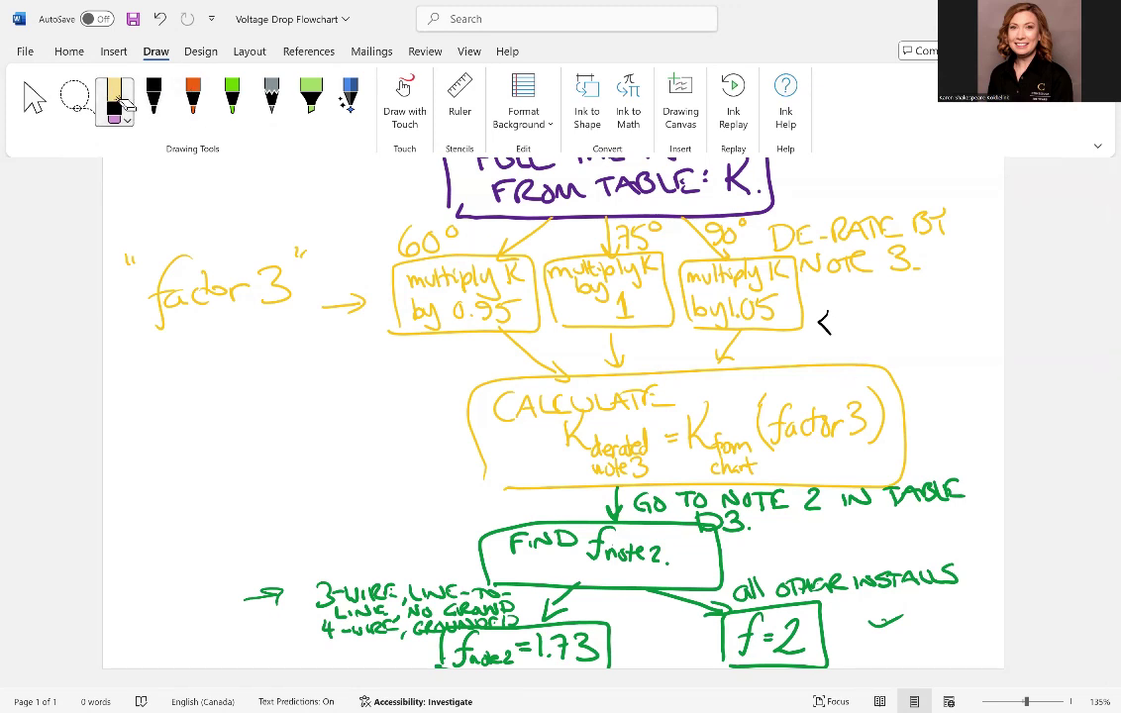
key(ctrl+z)
Underline "NOTE 2" in the green instruction and the "note 2" subscript in the "FIND f" box in orange.
click(193, 96)
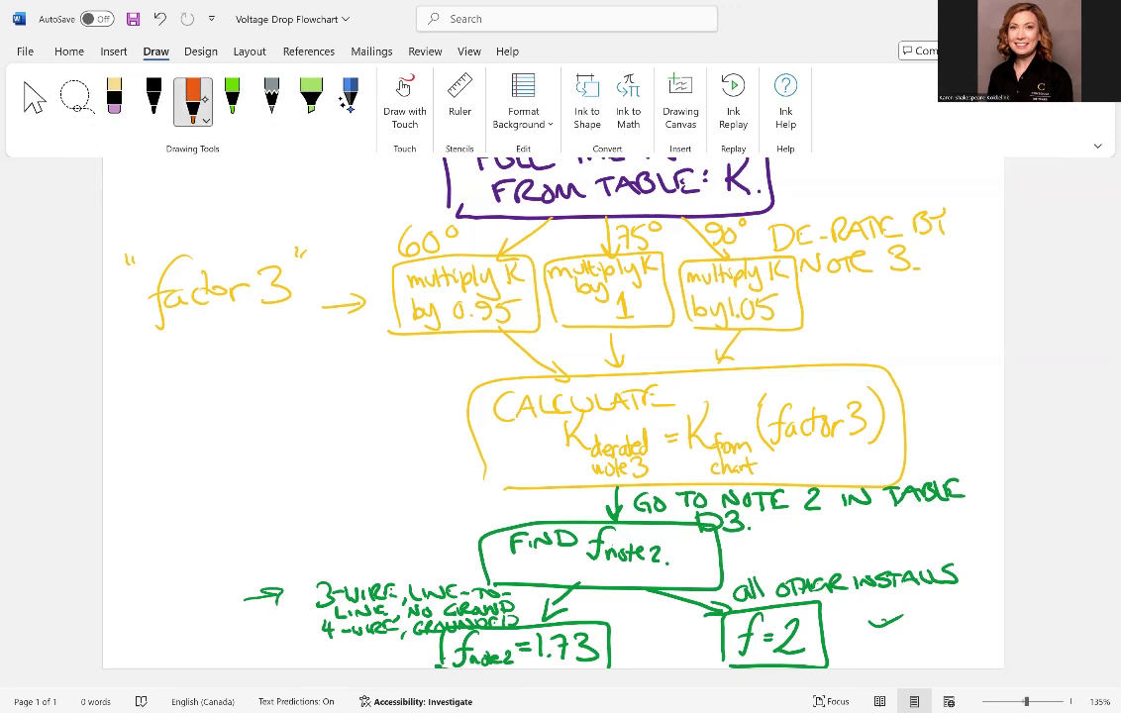
drag(750, 516, 816, 515)
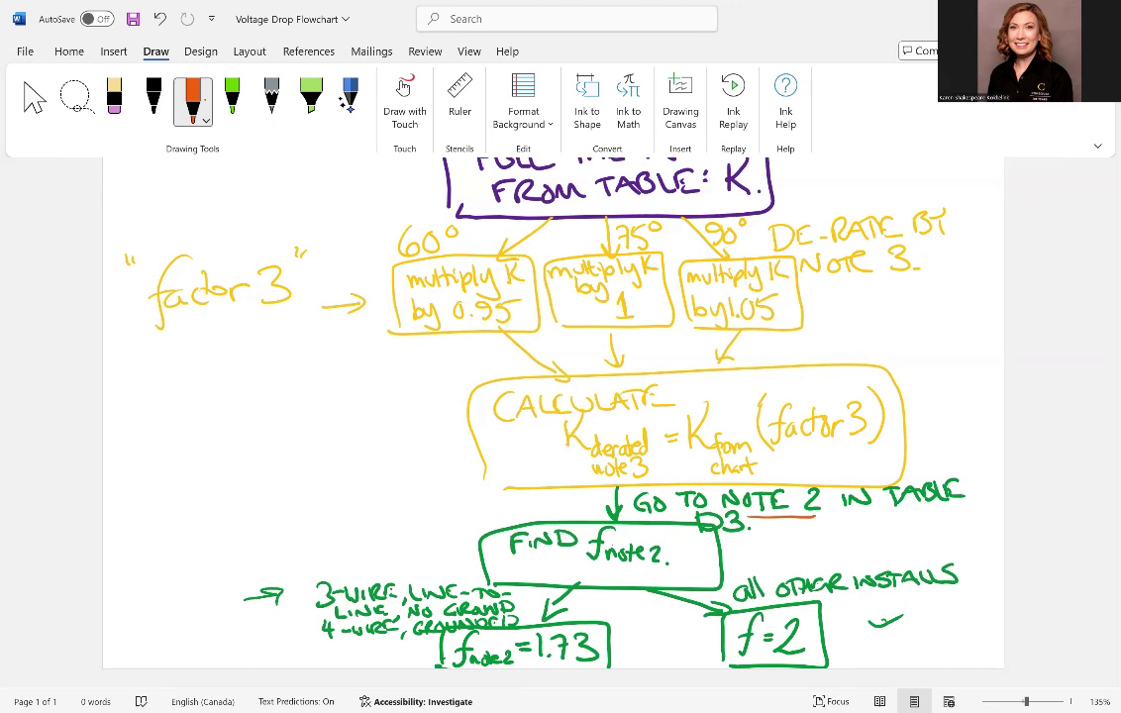
drag(607, 567, 637, 567)
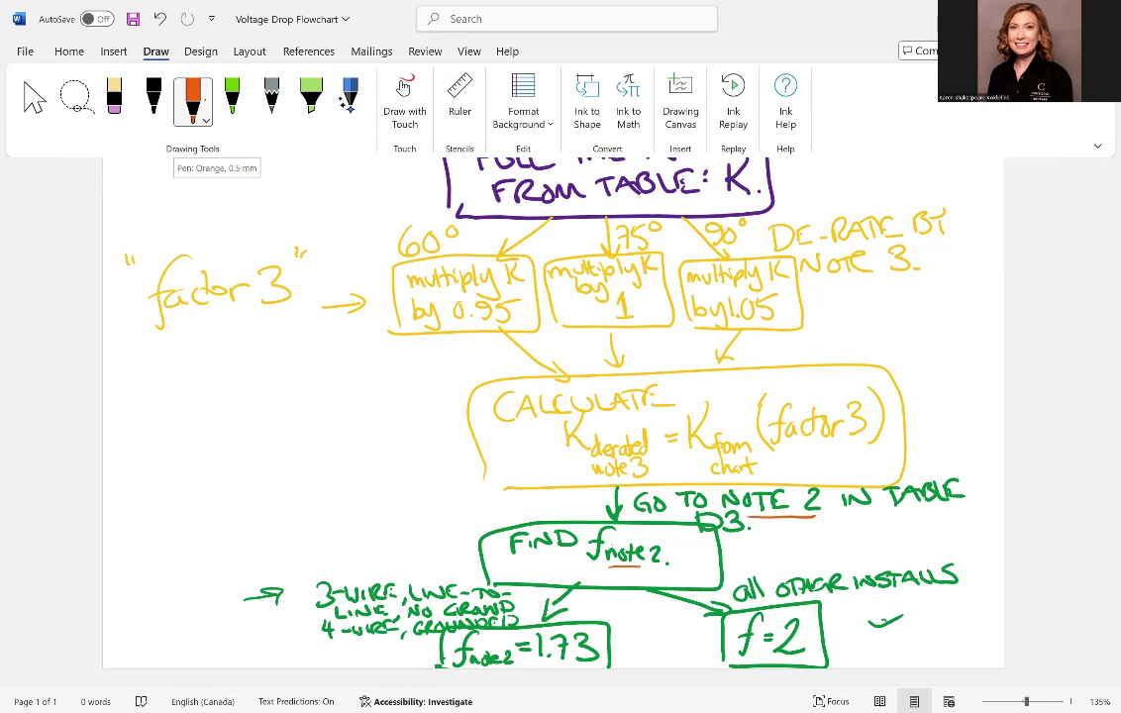
Circle the green "f = 2" box in orange and remove the circle again.
drag(783, 592, 792, 596)
click(114, 99)
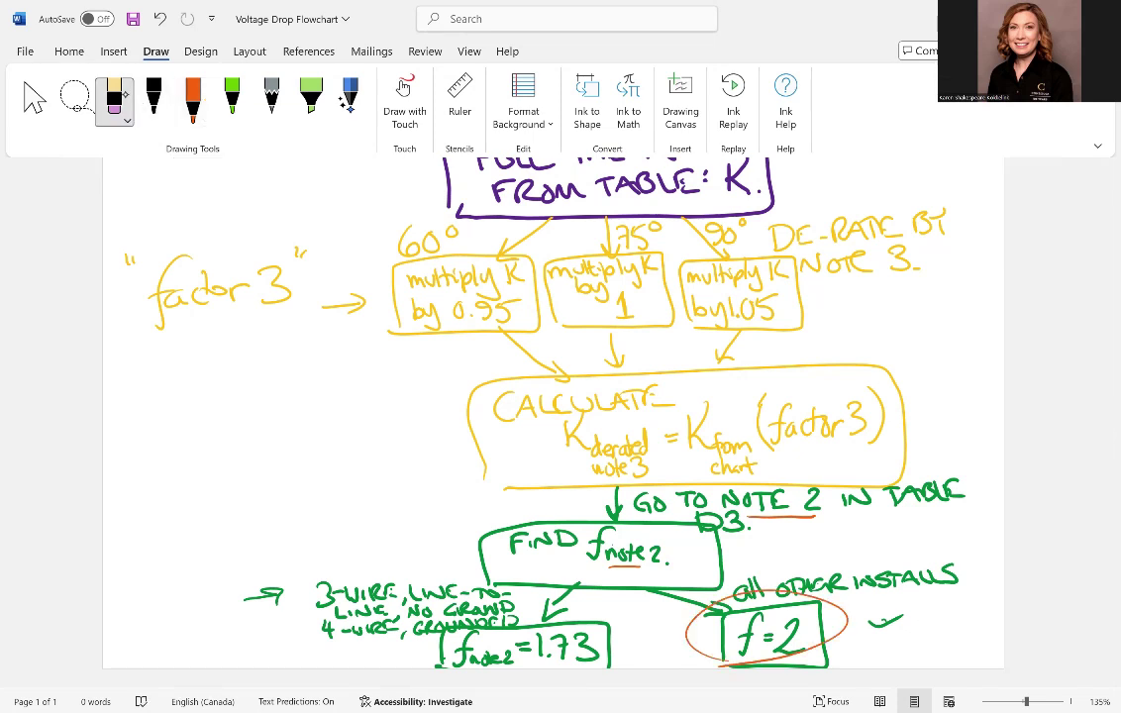
key(ctrl+z)
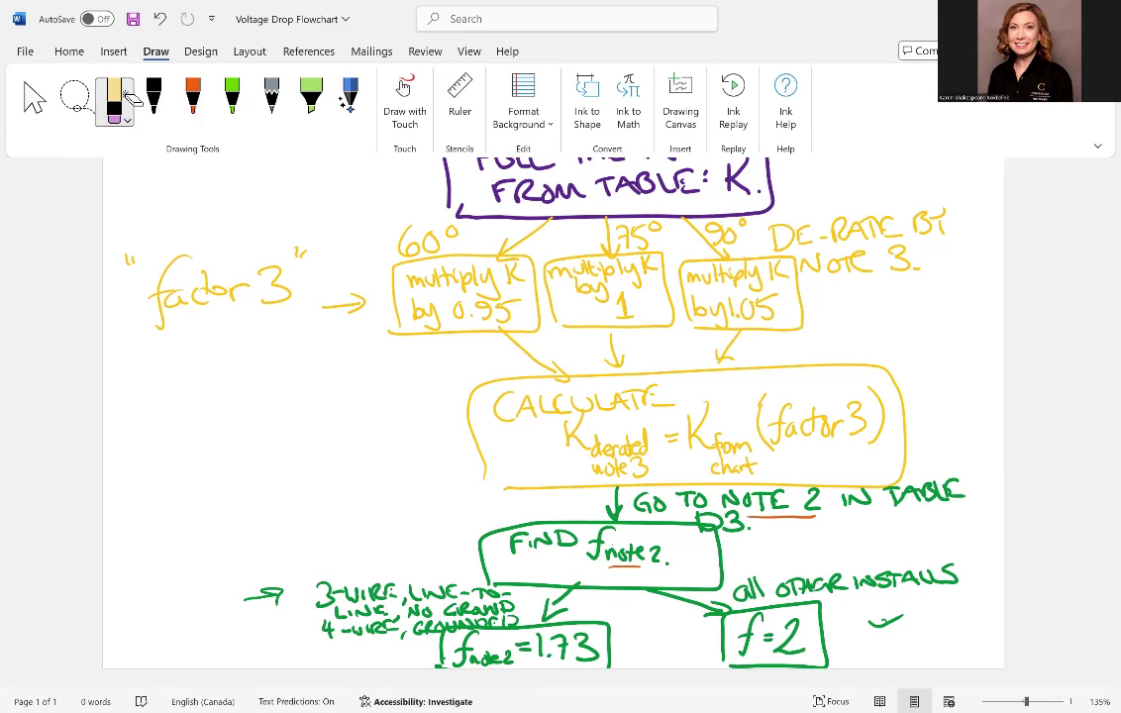
Remove the top and right sides of the yellow box around the equation near the start of the flowchart.
scroll(131, 96, up, 10)
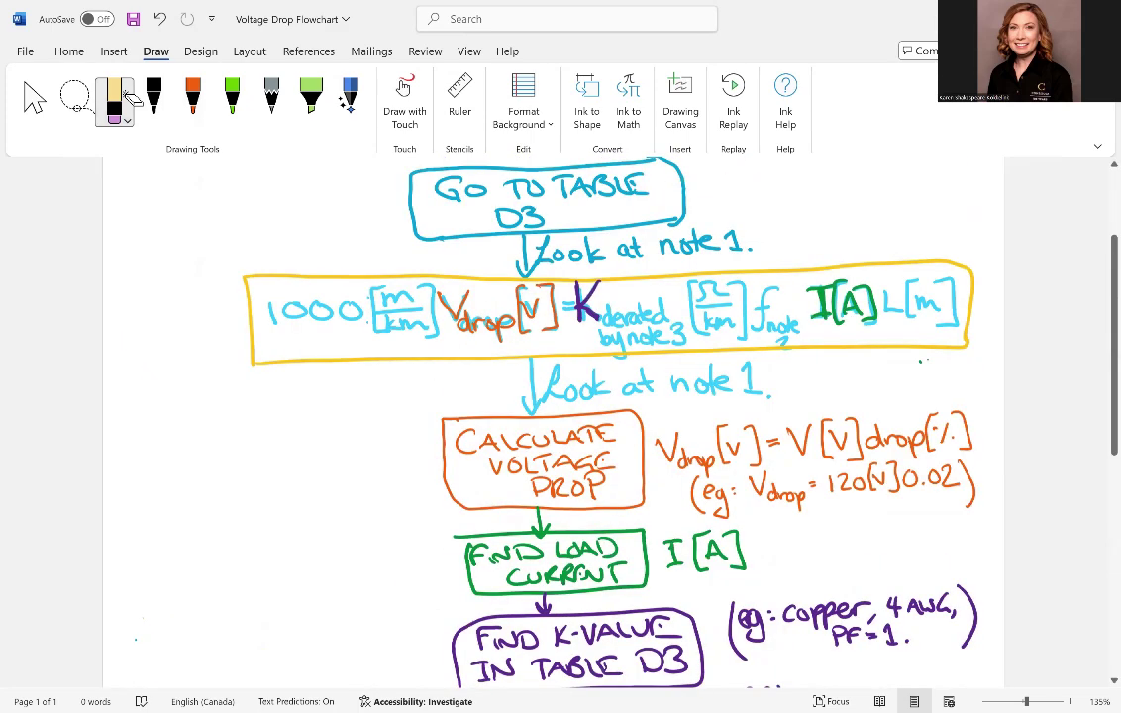
scroll(208, 309, up, 2)
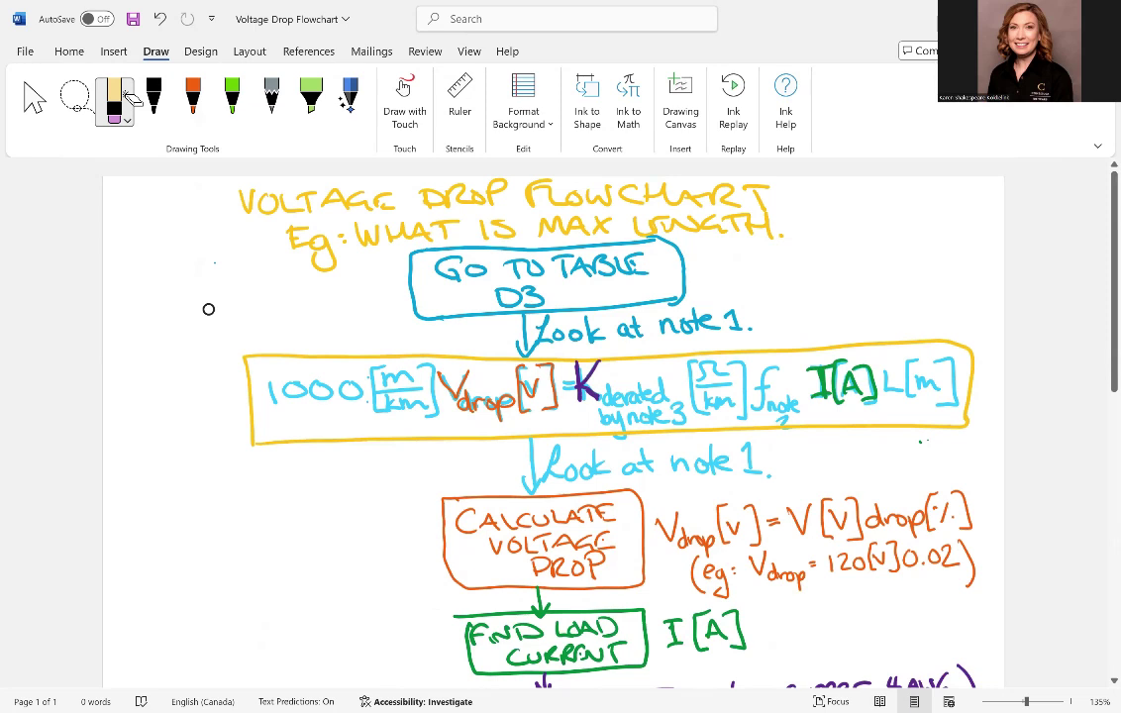
key(ctrl+z)
key(ctrl+z)
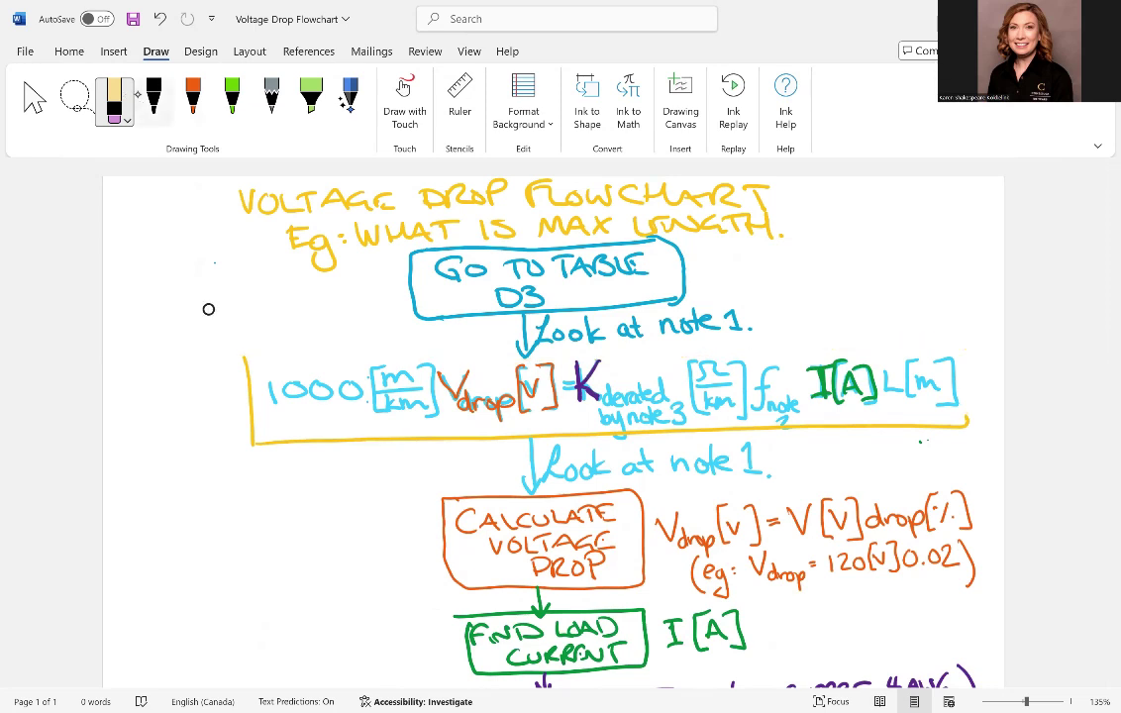
Restore the erased upper and right-hand sides of the yellow box around the equation.
key(ctrl+y)
key(ctrl+y)
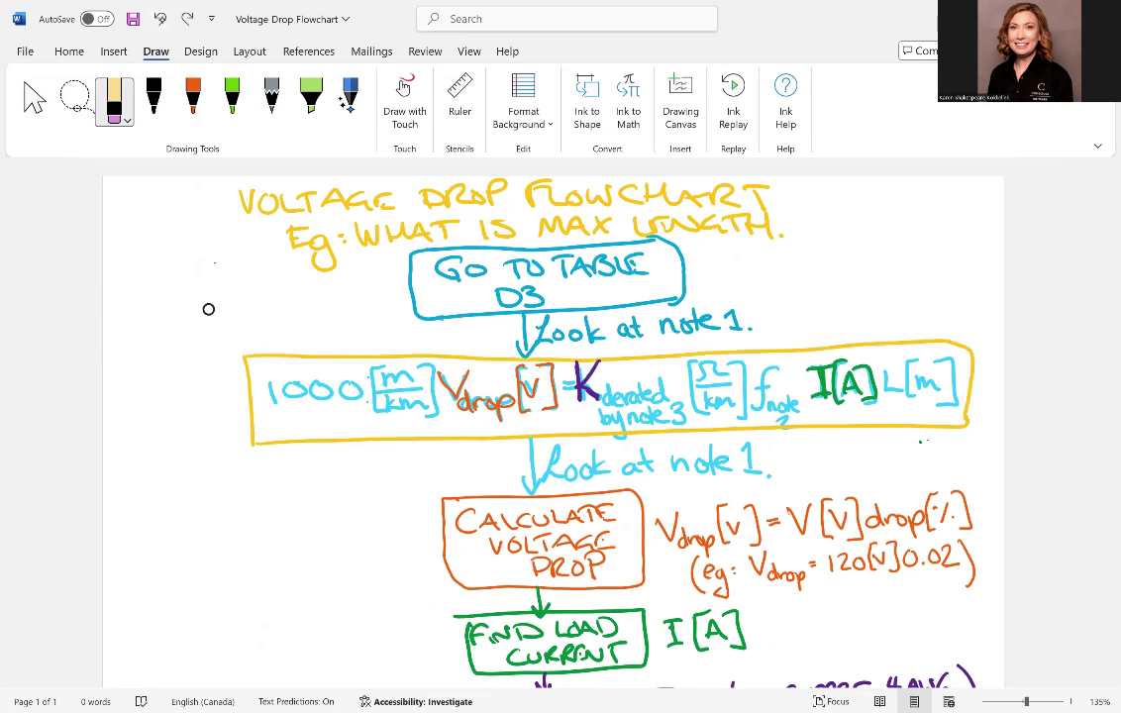
Tick the 1000, Vdrop, K, f and I terms in orange, and circle L[m] with a question mark above it.
click(192, 99)
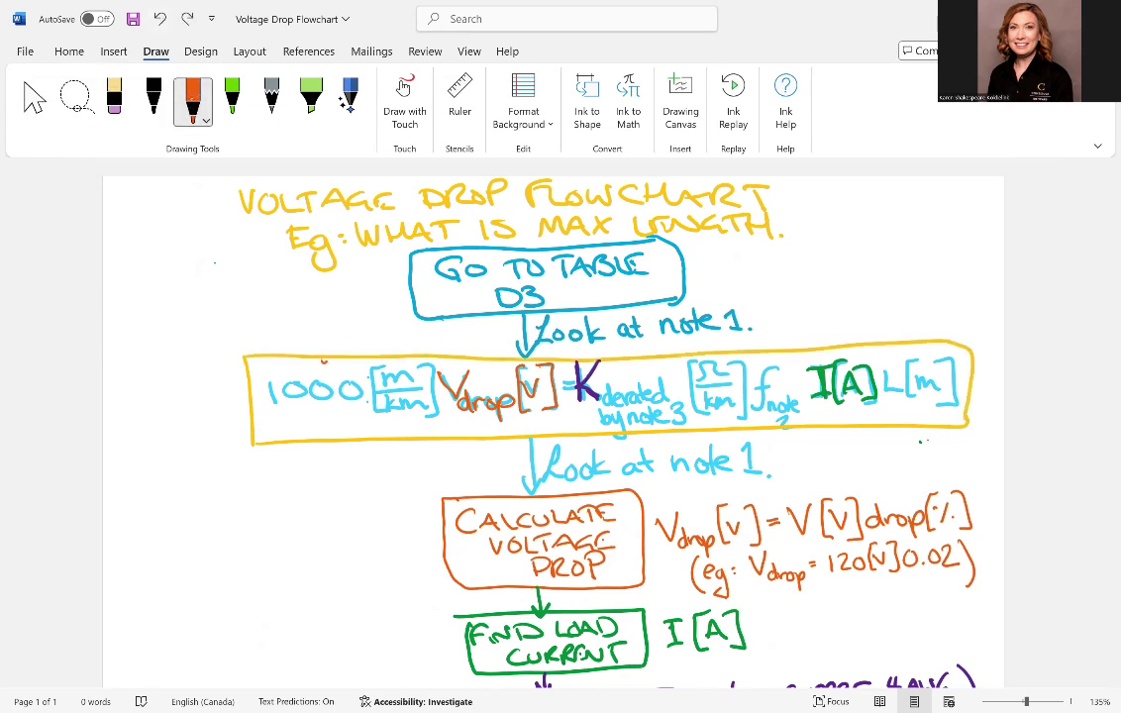
drag(323, 363, 351, 335)
drag(472, 343, 501, 331)
drag(632, 354, 661, 345)
drag(763, 347, 796, 331)
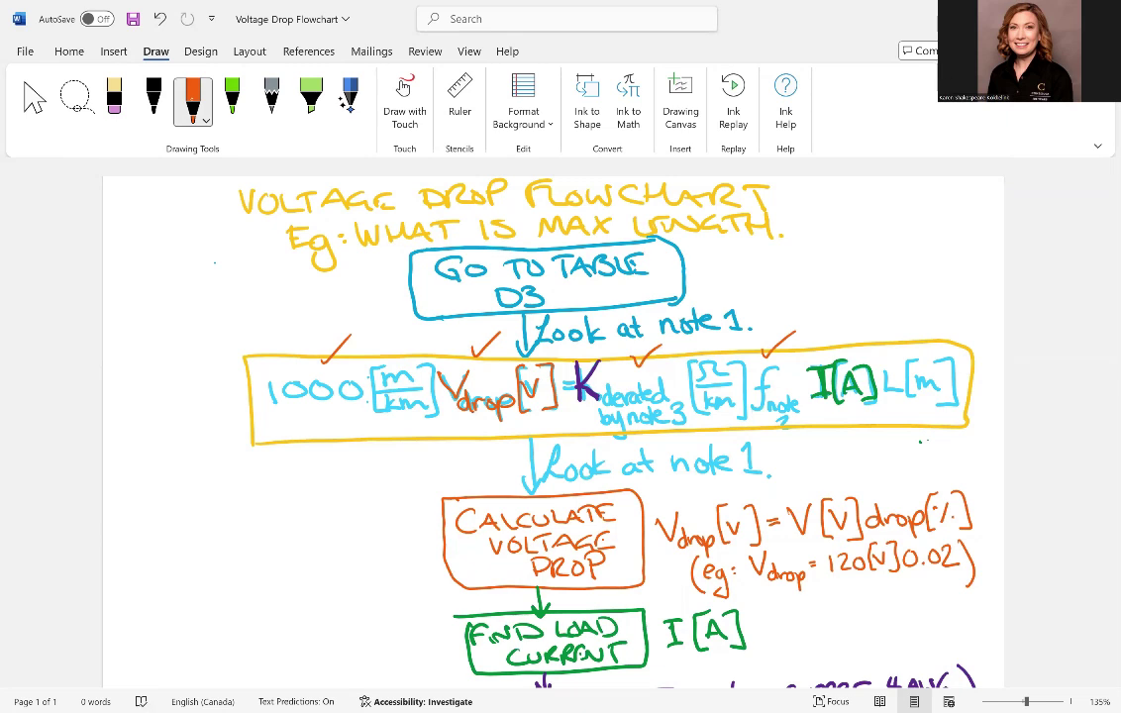
drag(835, 348, 859, 331)
drag(931, 330, 887, 337)
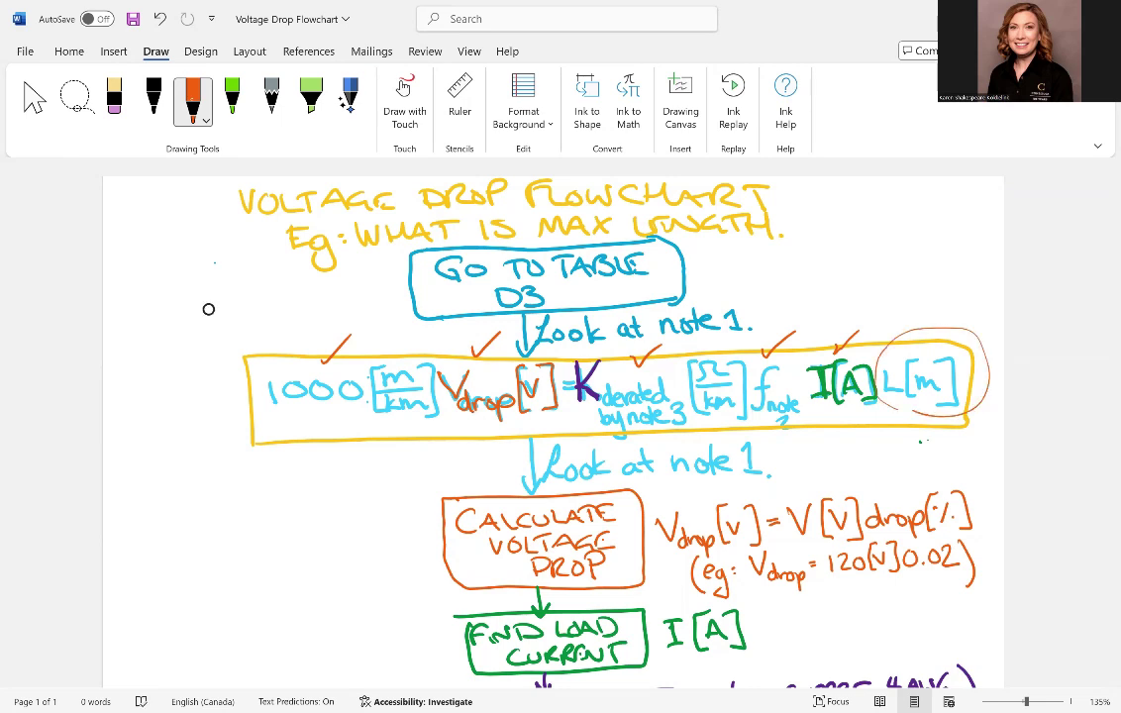
drag(929, 295, 935, 309)
Erase the five orange ticks above the equation, the question mark and the circle around L[m].
click(115, 100)
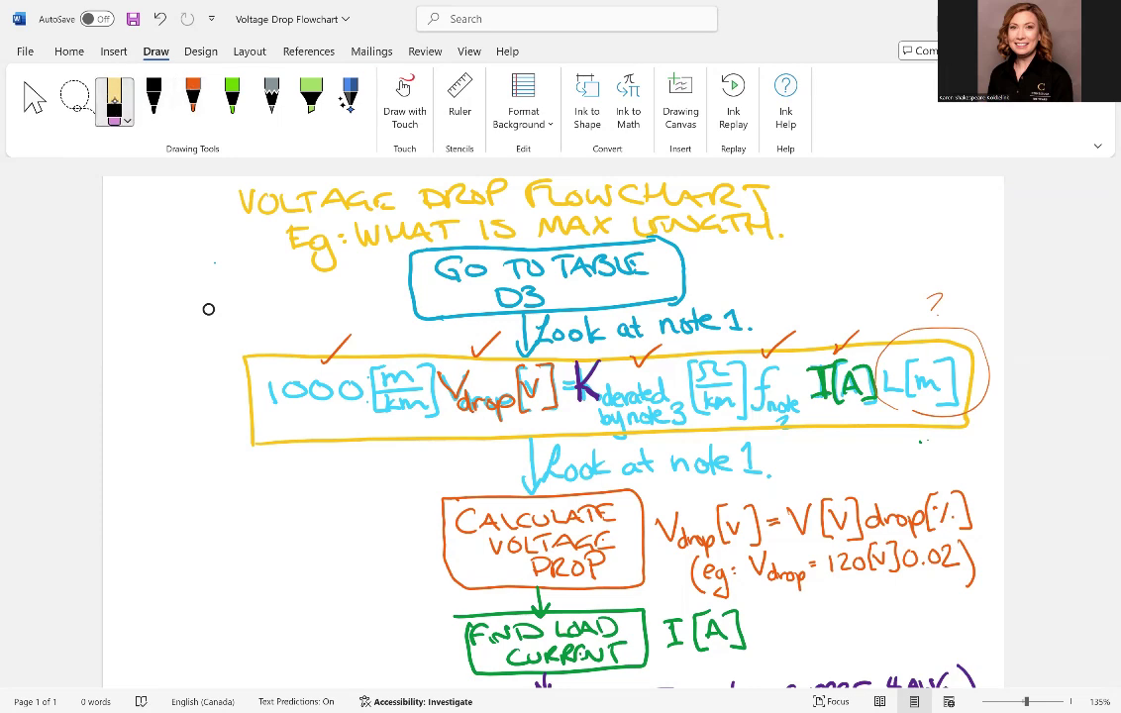
click(334, 350)
click(486, 345)
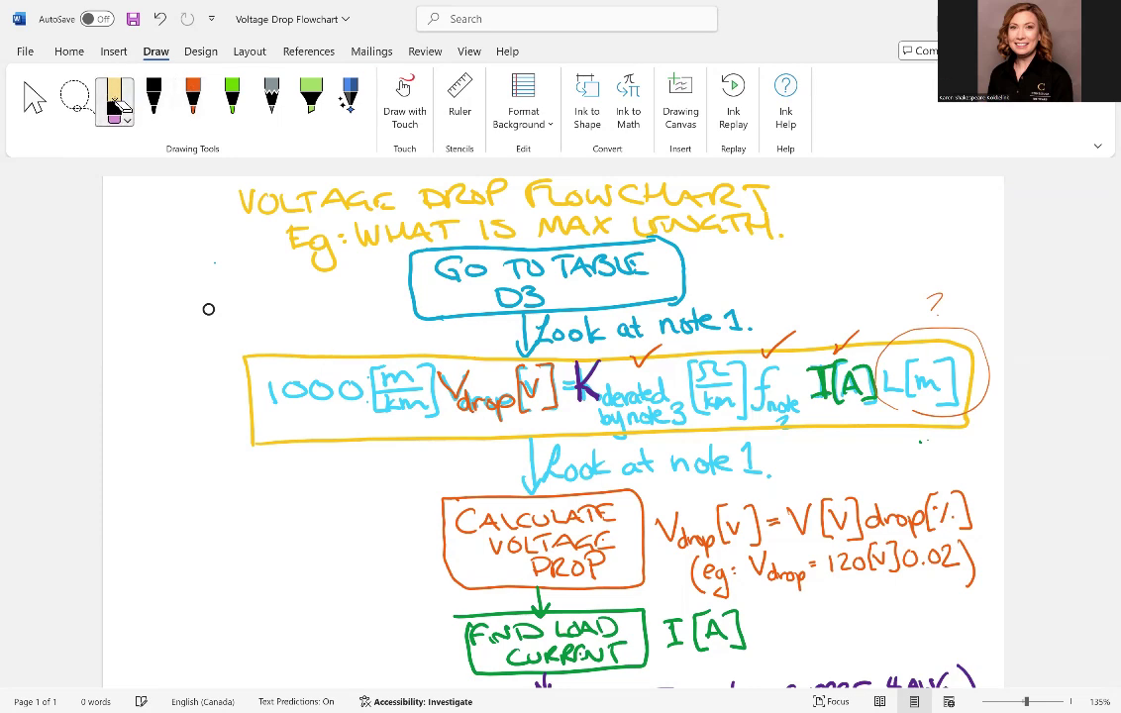
click(649, 352)
click(779, 344)
click(845, 342)
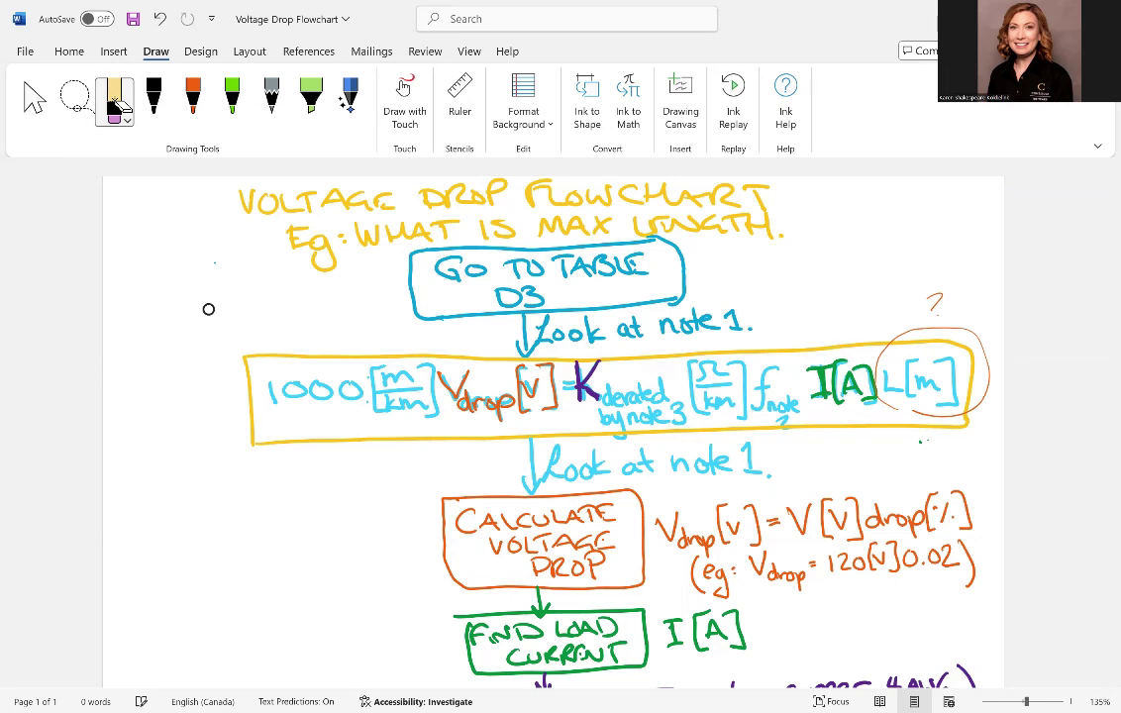
click(935, 301)
click(929, 330)
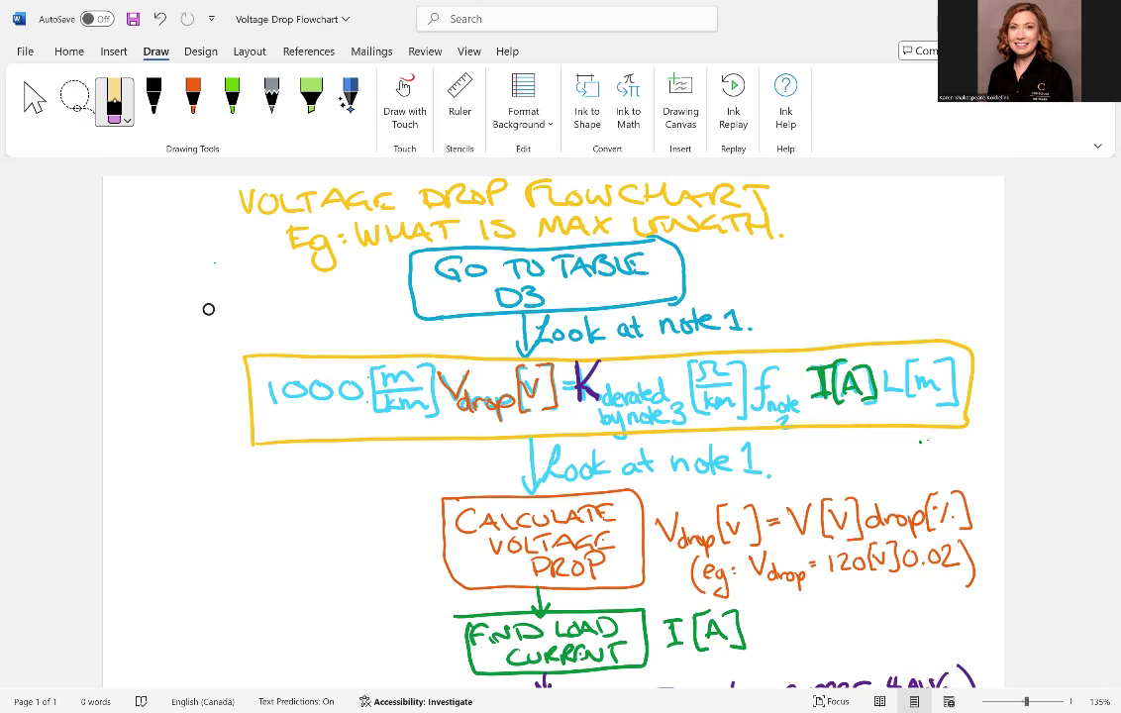
key(alt+Tab)
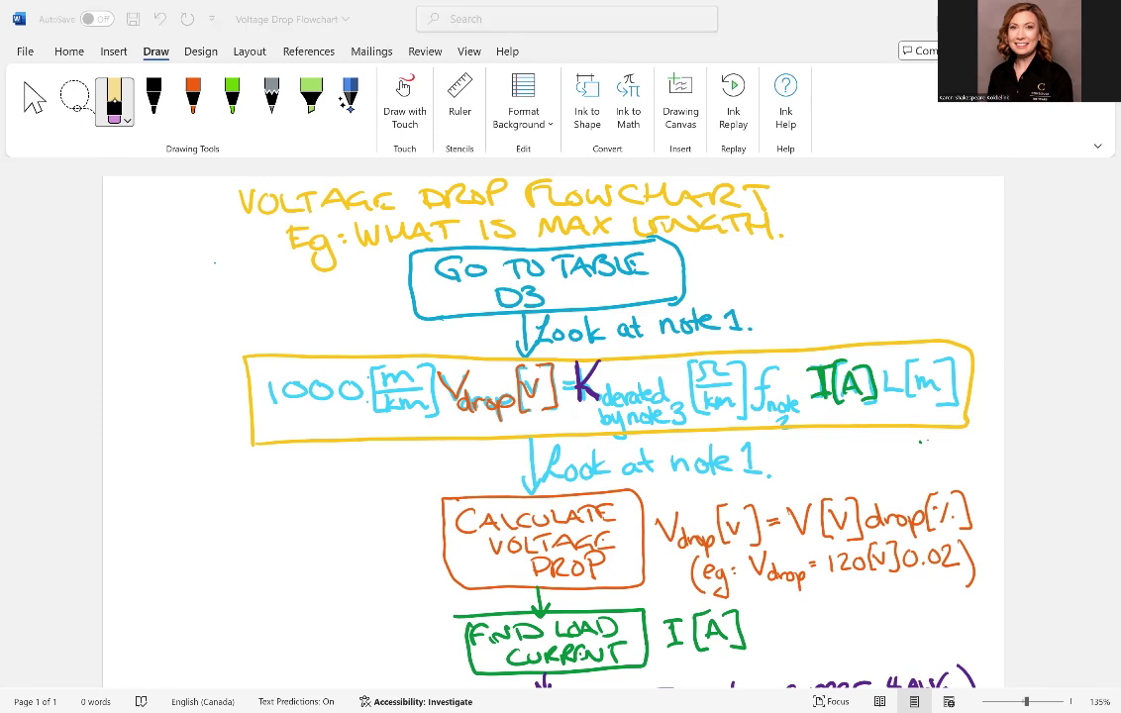